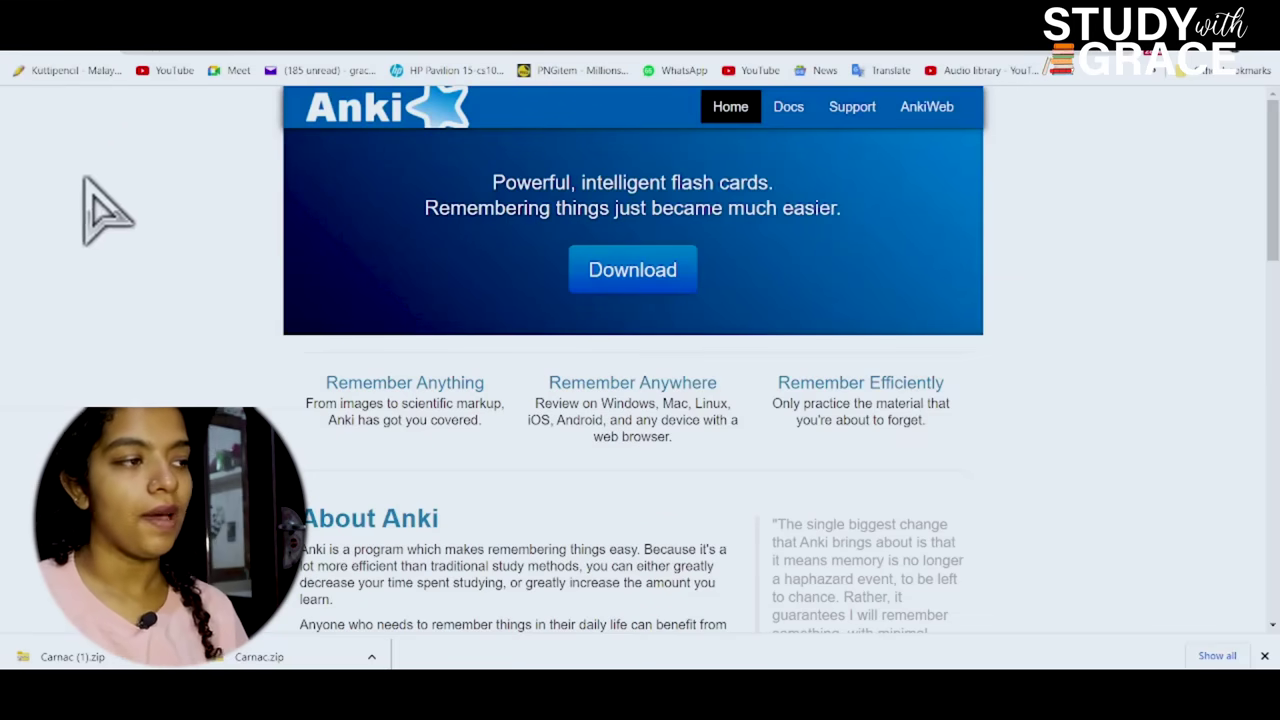
# - Search Google for 'anki download' and open the official Anki flashcards website
pyautogui.hotkey('ctrl', 't')
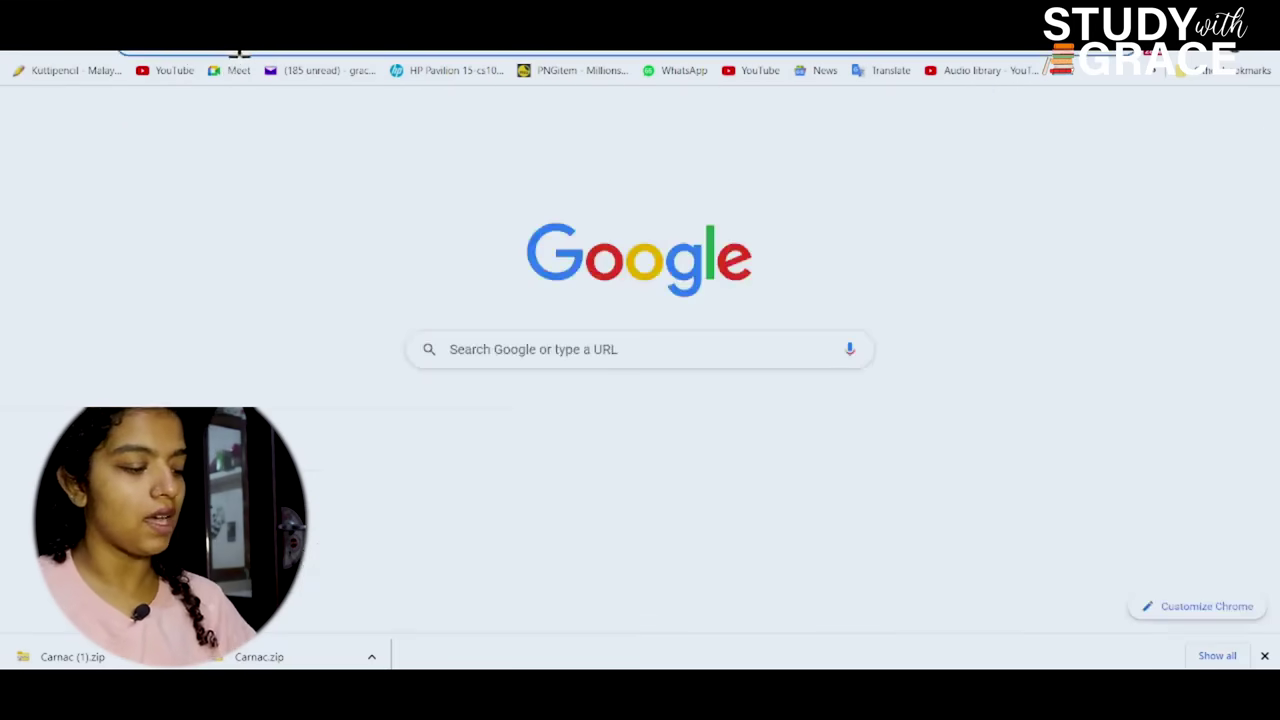
pyautogui.write('anki download')
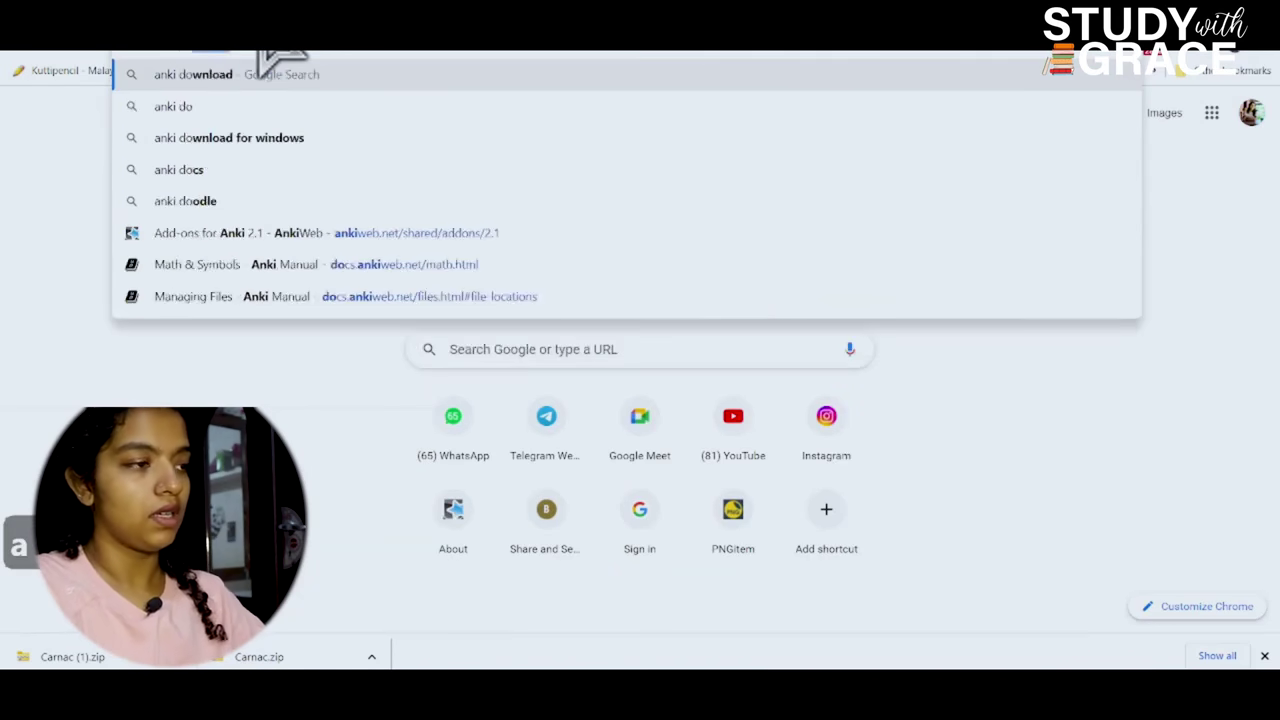
pyautogui.press('Return')
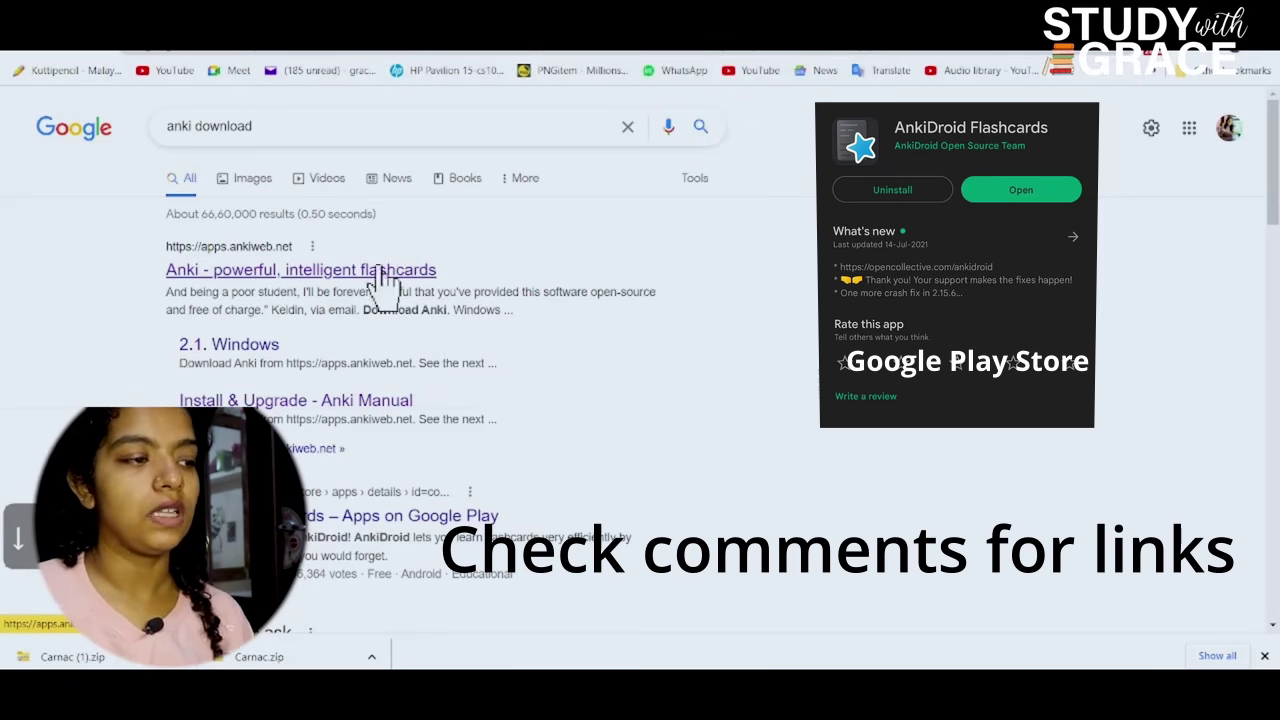
pyautogui.click(228, 270)
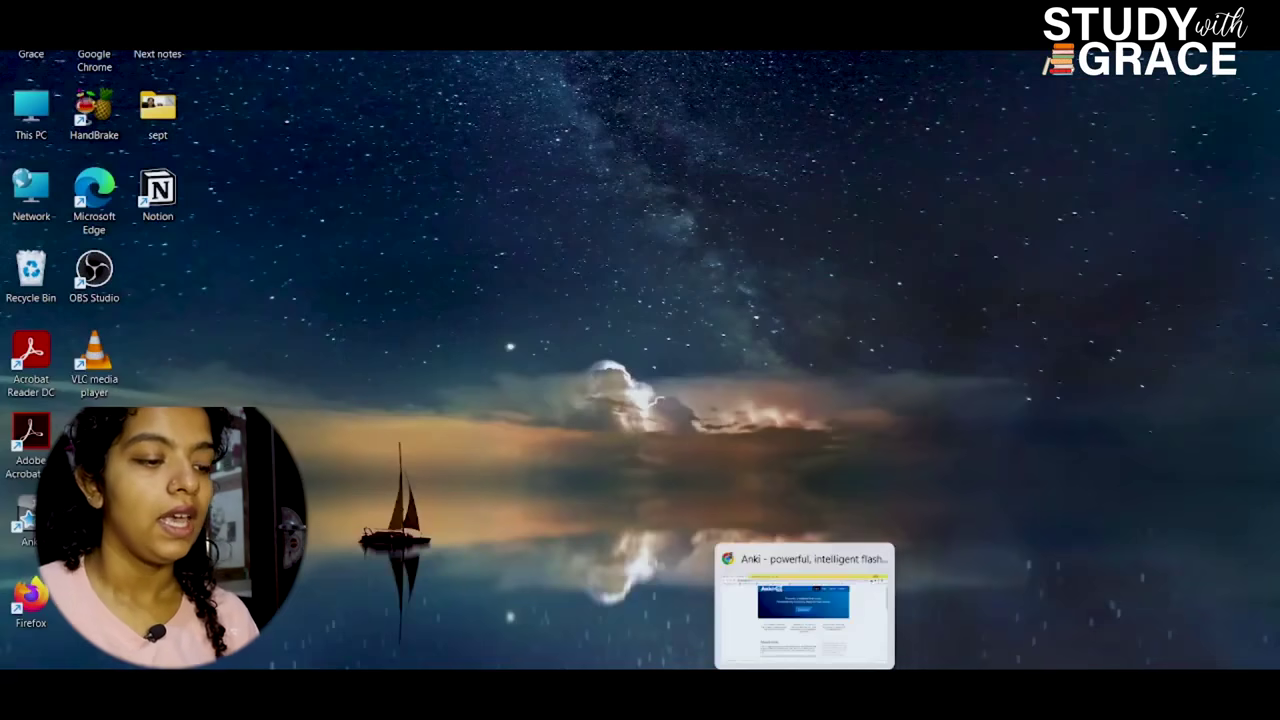
# - Launch Anki from the desktop and show the deck list
pyautogui.moveTo(804, 700)
pyautogui.doubleClick(22, 540)
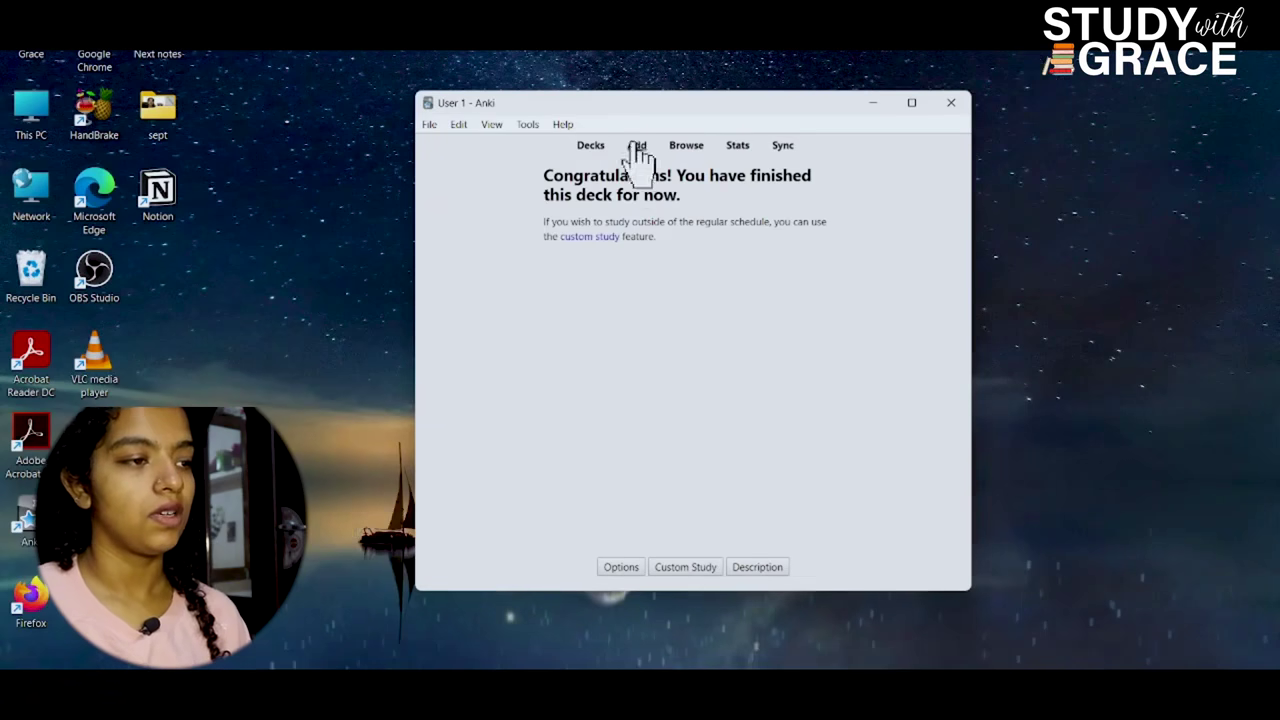
pyautogui.click(584, 148)
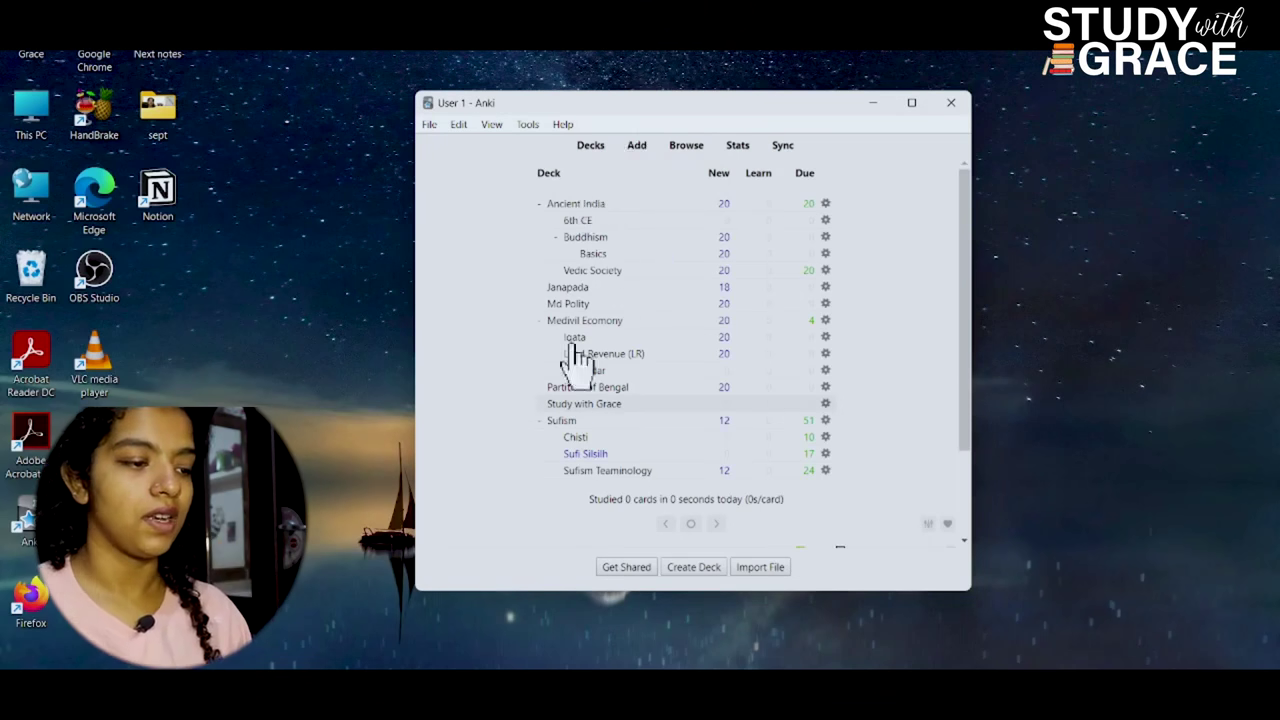
# - Create a new deck named 'Study with Grace new'
pyautogui.click(668, 570)
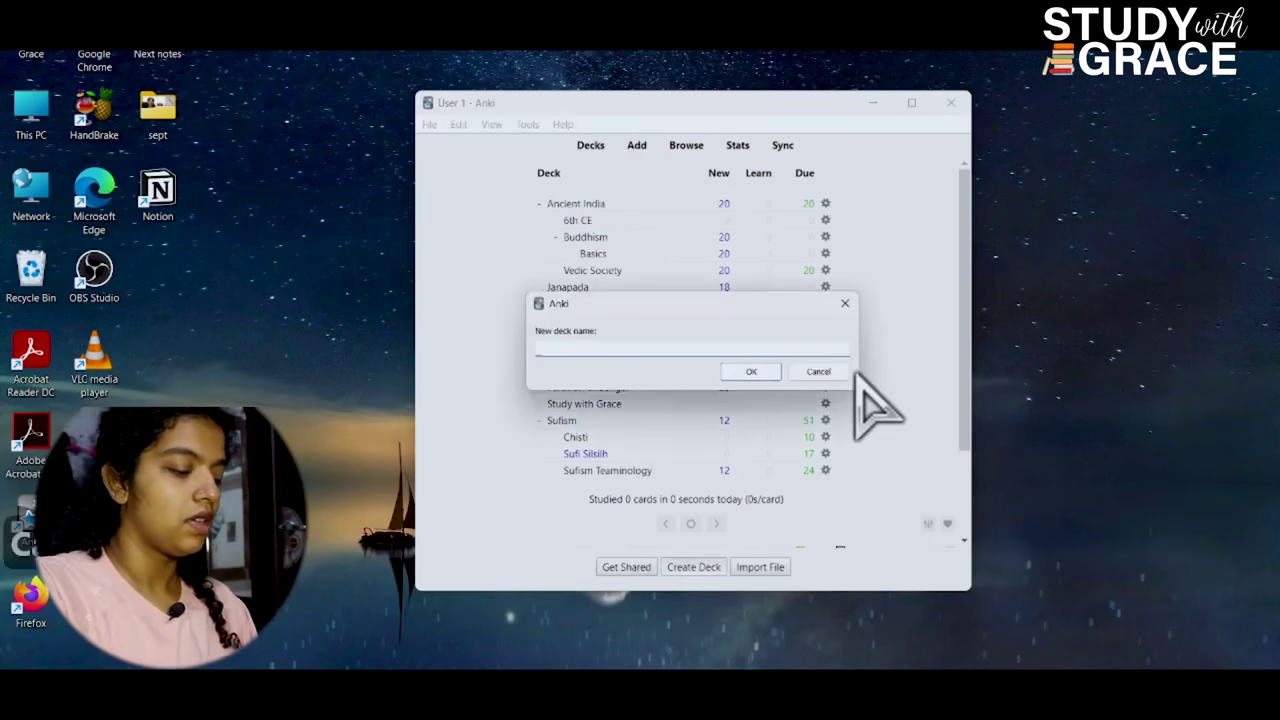
pyautogui.write('Grace')
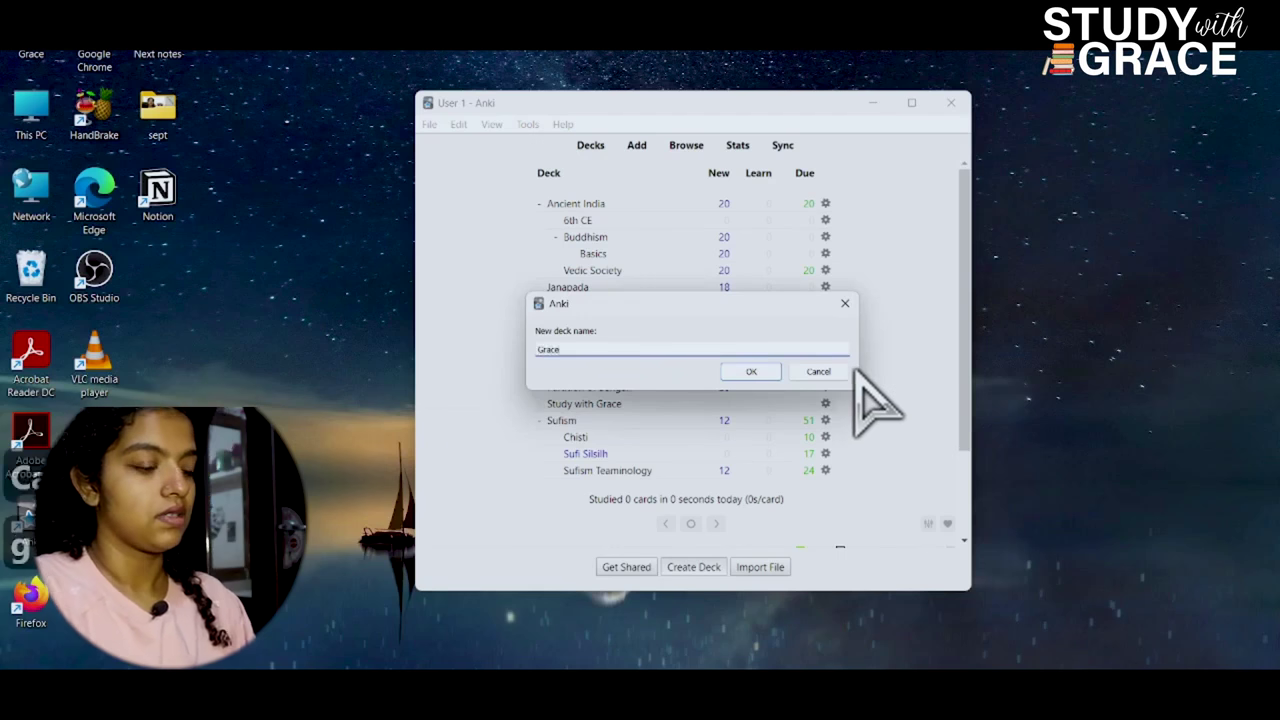
pyautogui.write('Study with')
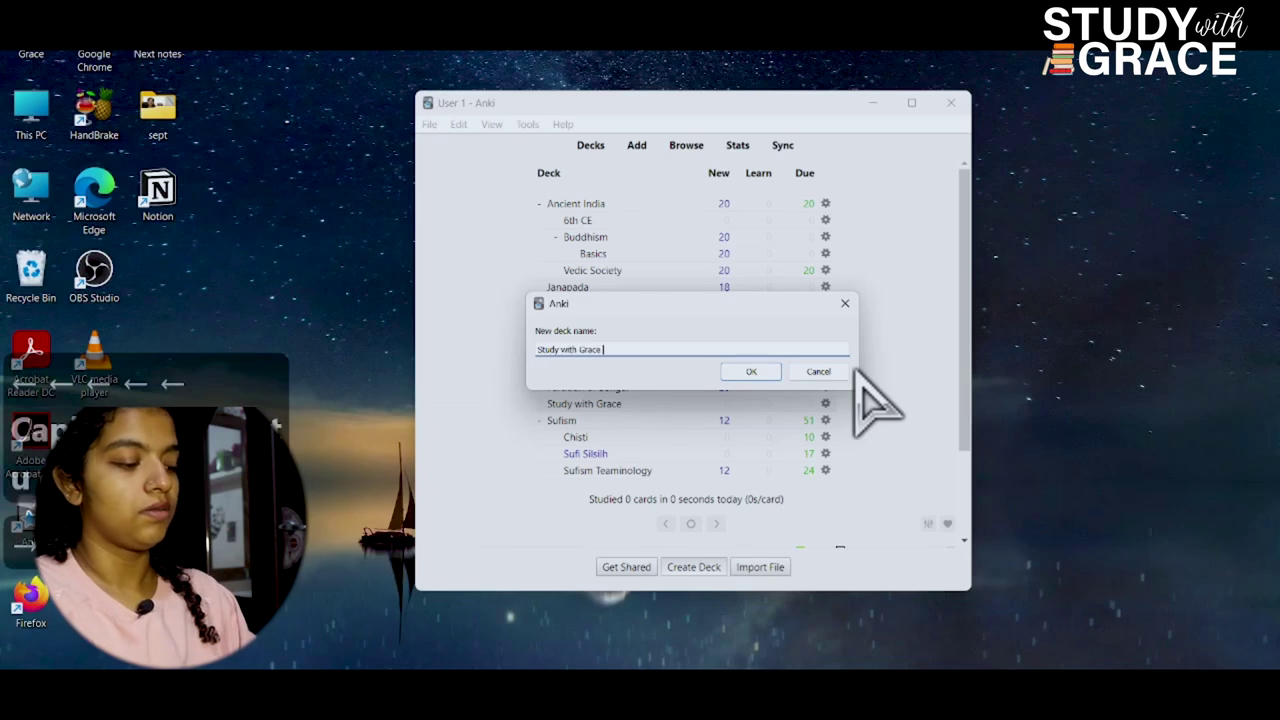
pyautogui.press('BackSpace')
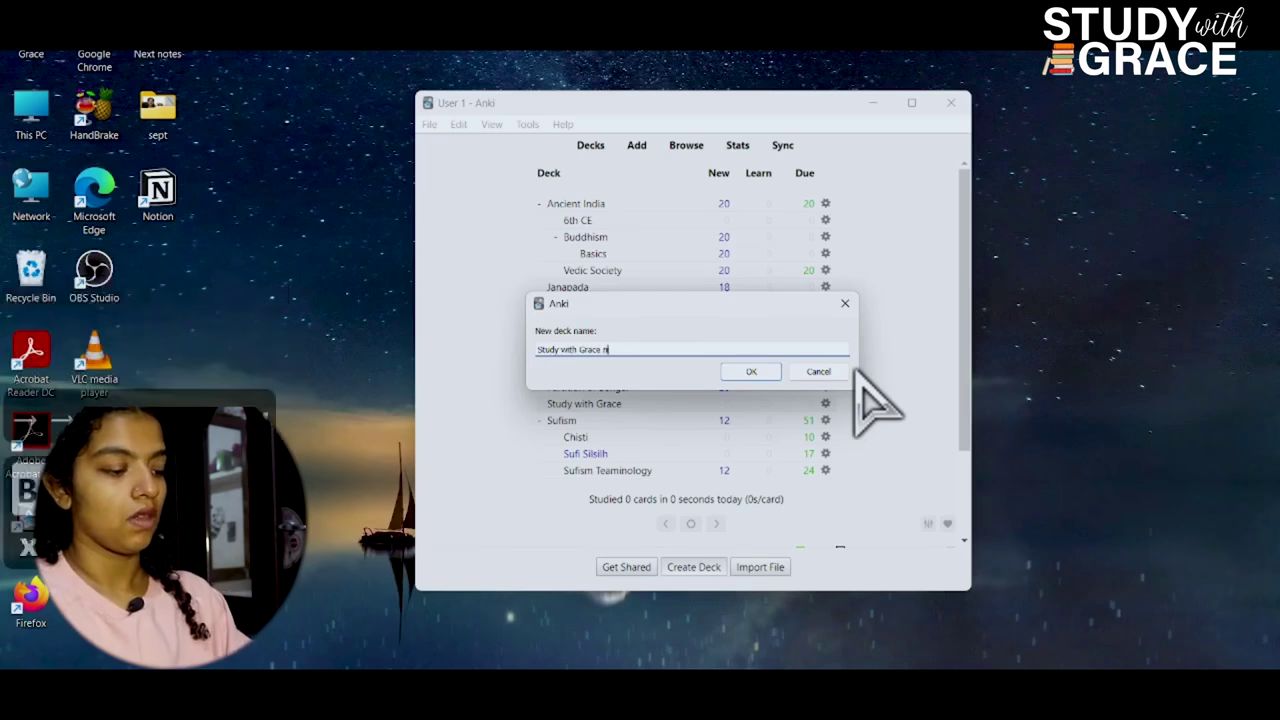
pyautogui.write('ew')
pyautogui.press('Return')
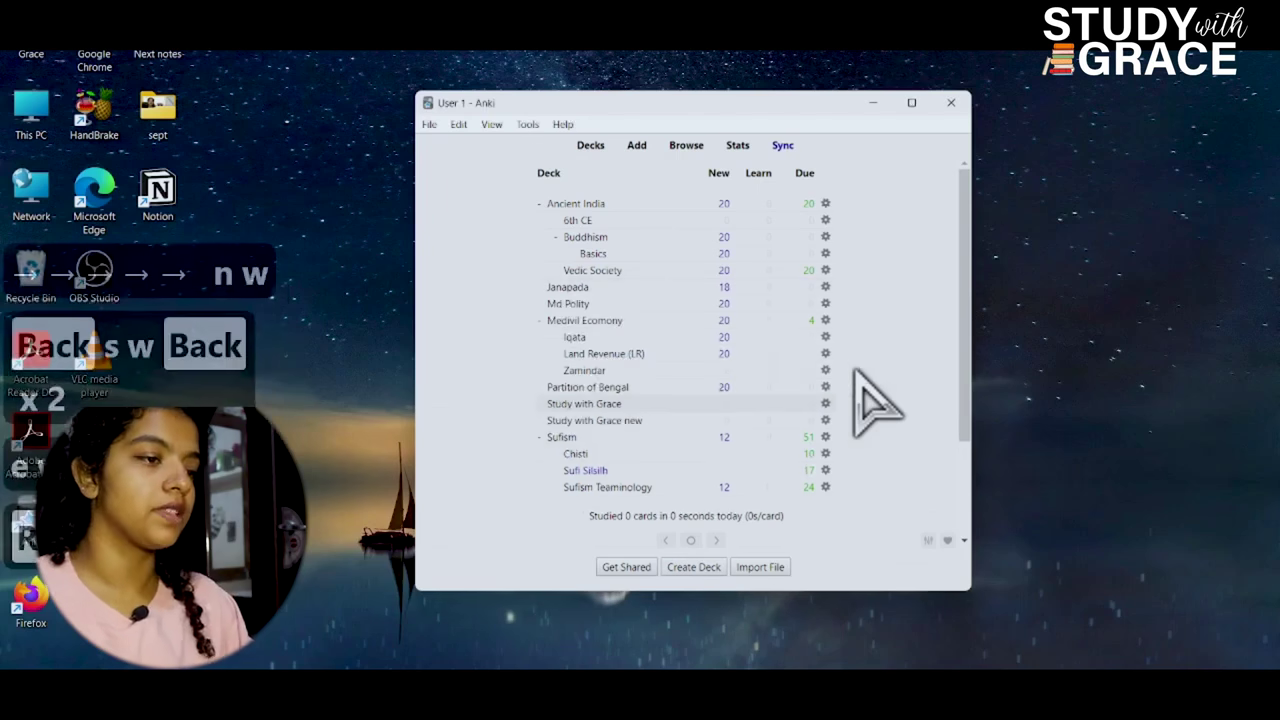
# - Open the Study with Grace new deck, sync with AnkiWeb, and start a new note
pyautogui.click(598, 423)
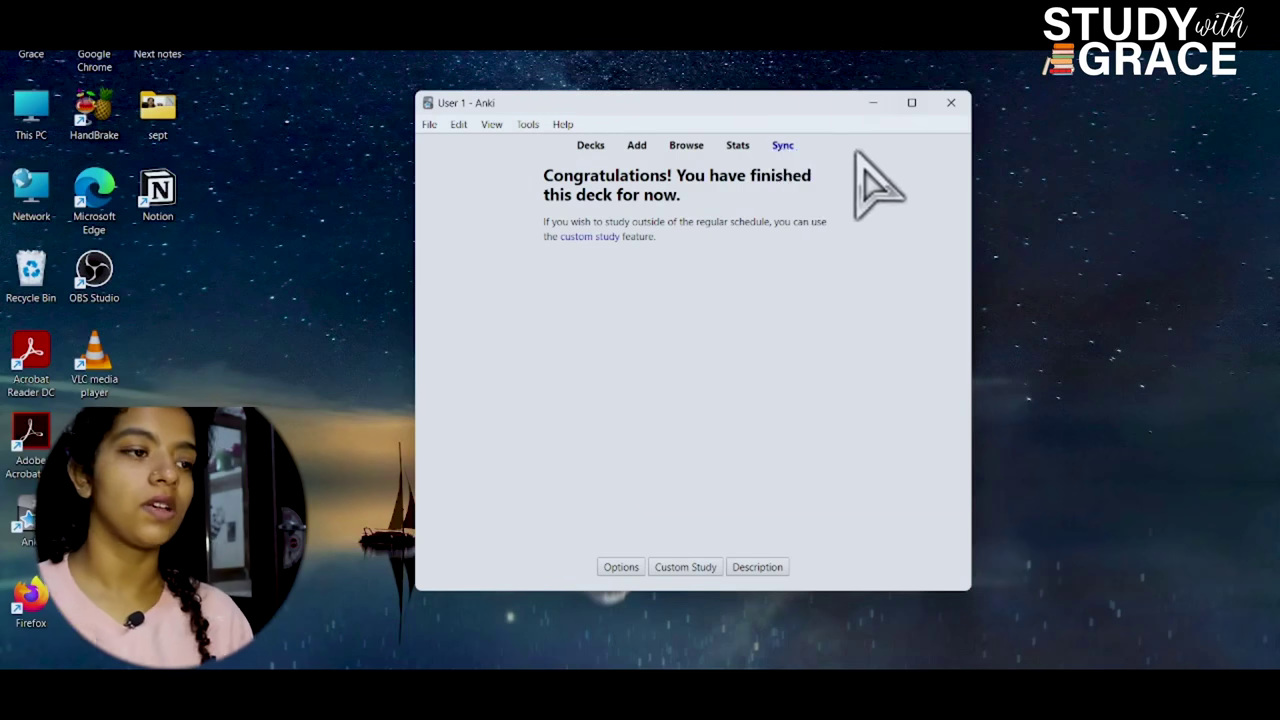
pyautogui.click(784, 146)
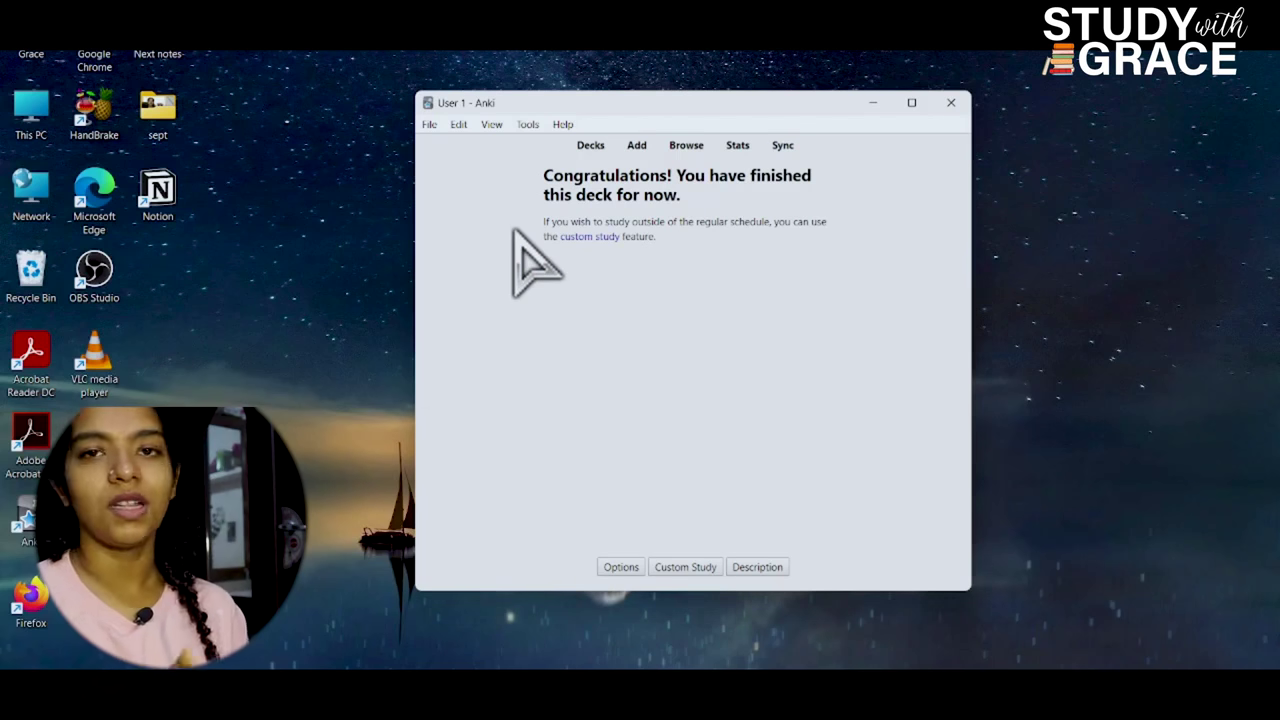
pyautogui.click(636, 147)
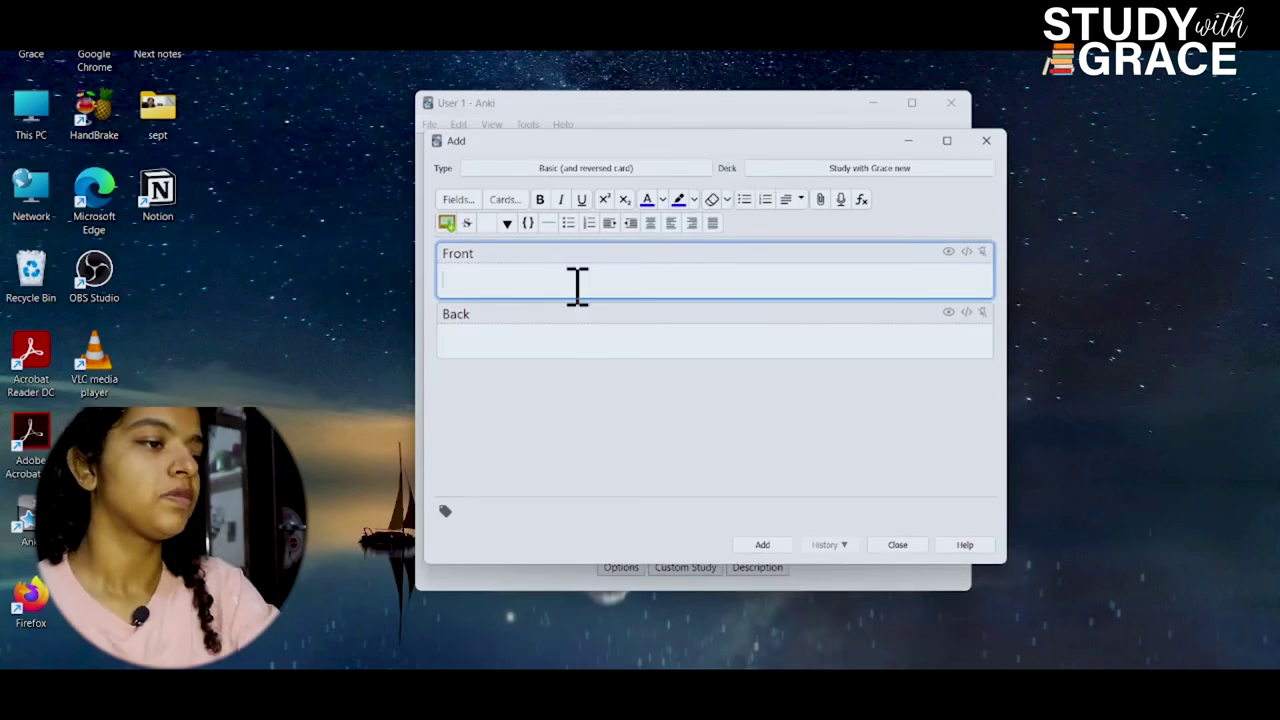
# - Set the note type to Basic and enter 'Indian Independence' in the Back field
pyautogui.click(666, 168)
pyautogui.click(525, 253)
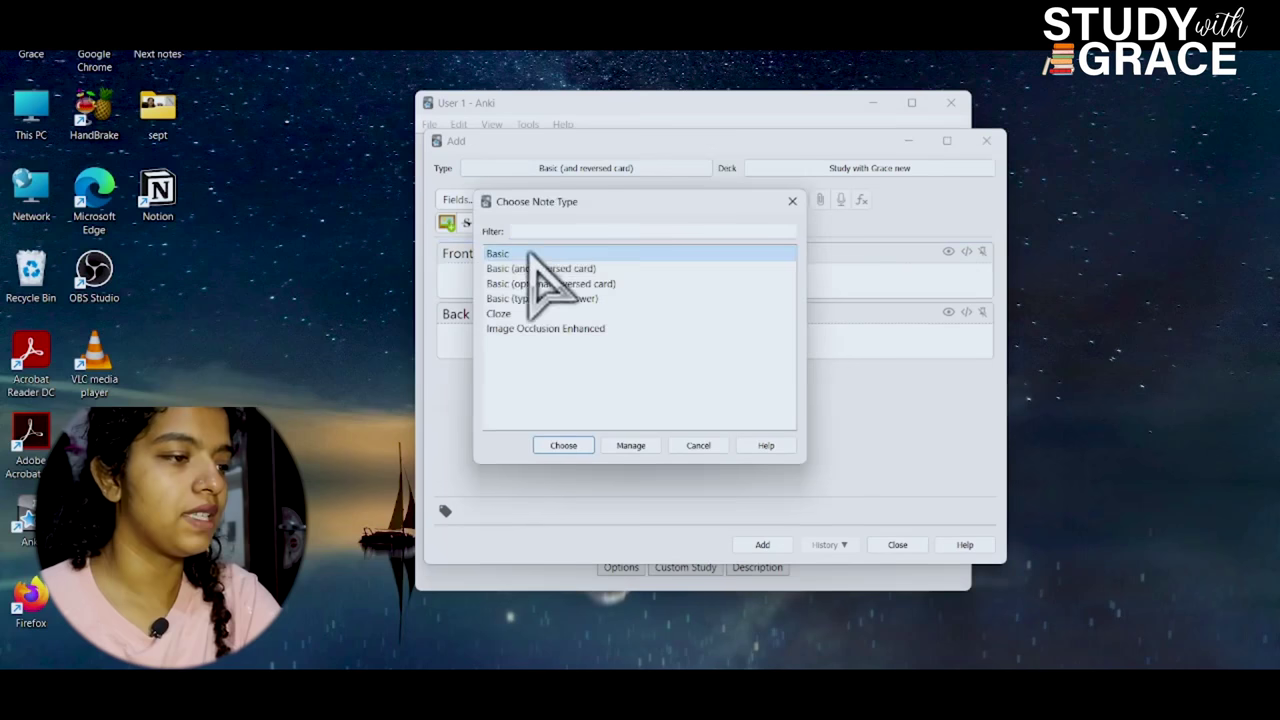
pyautogui.click(562, 445)
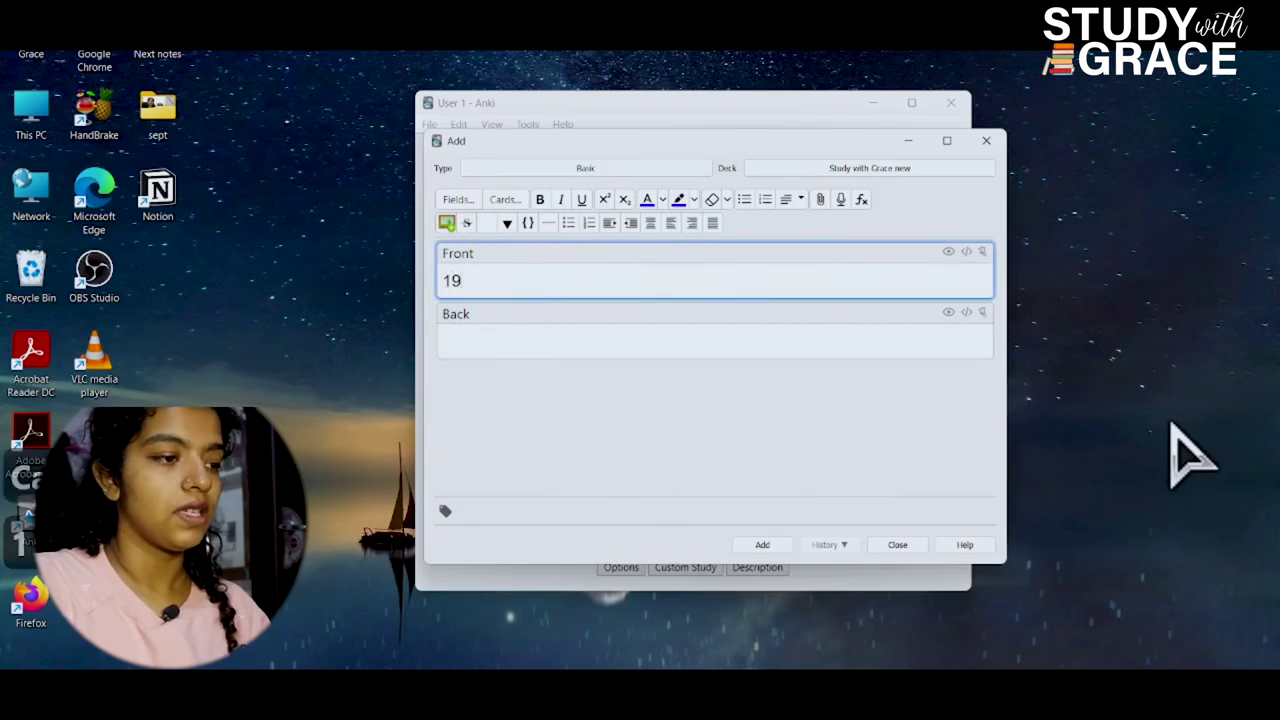
pyautogui.click(628, 333)
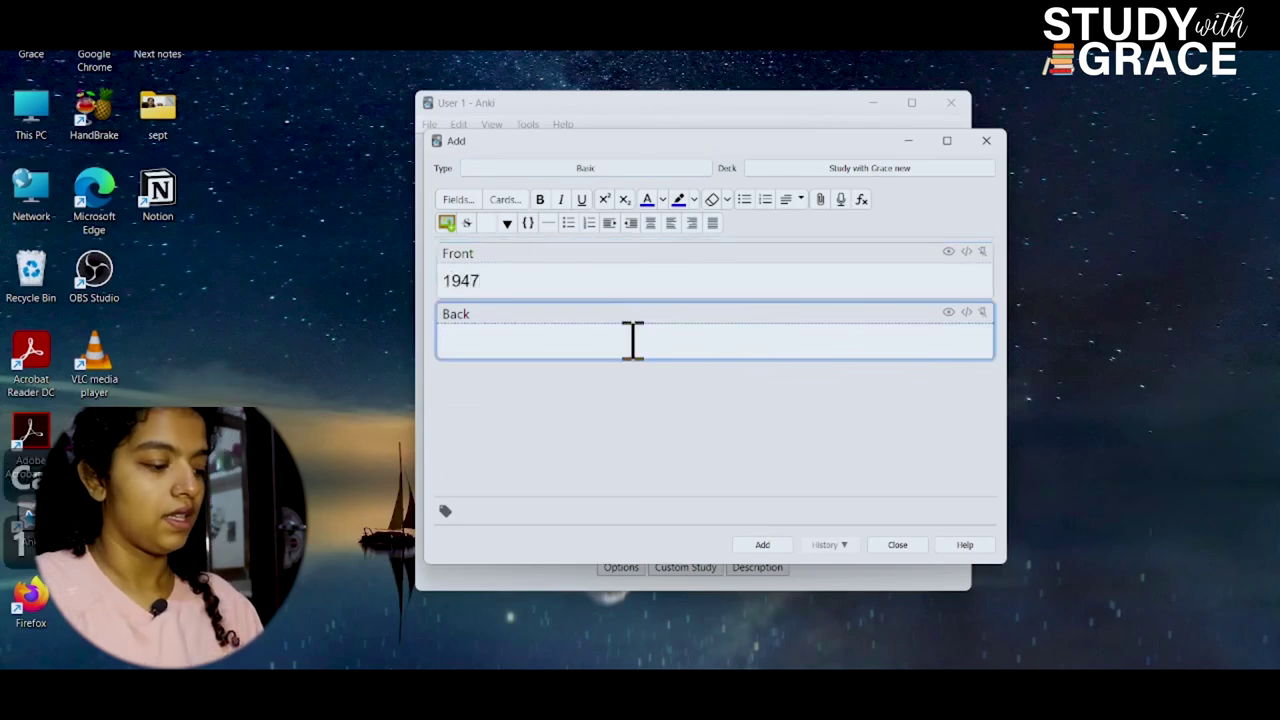
pyautogui.write('Indian I')
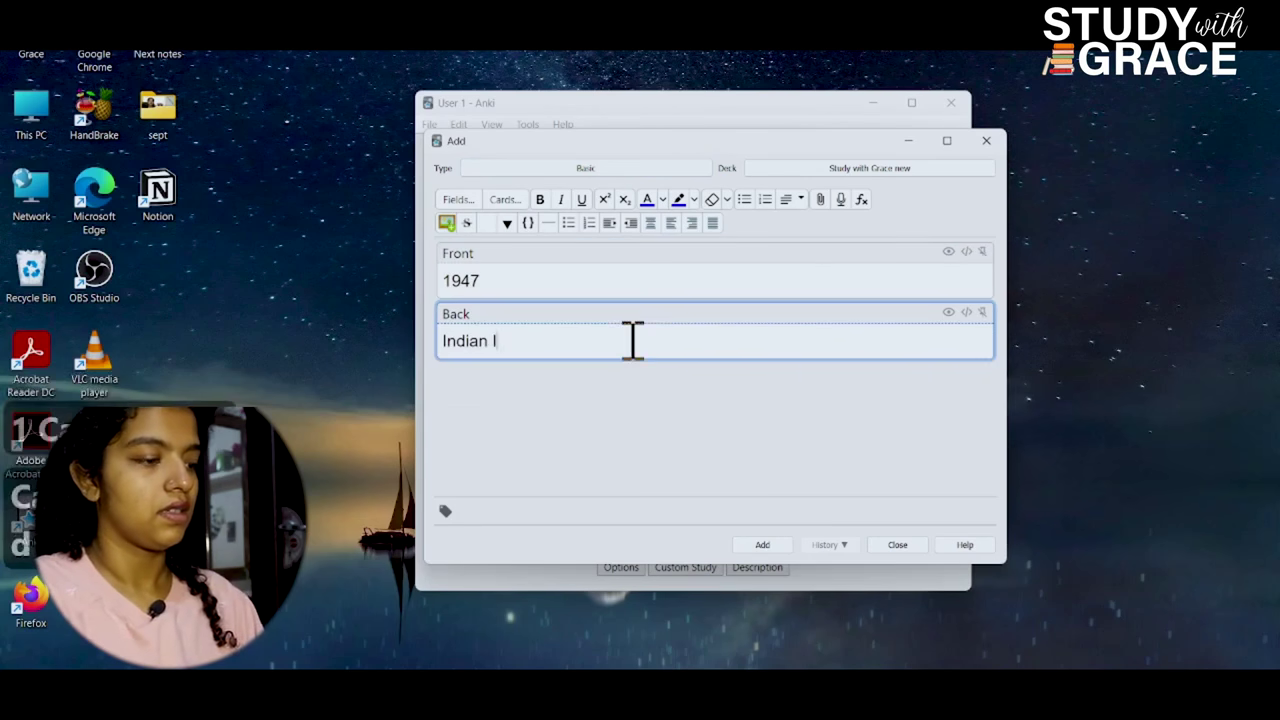
pyautogui.write('ndepen')
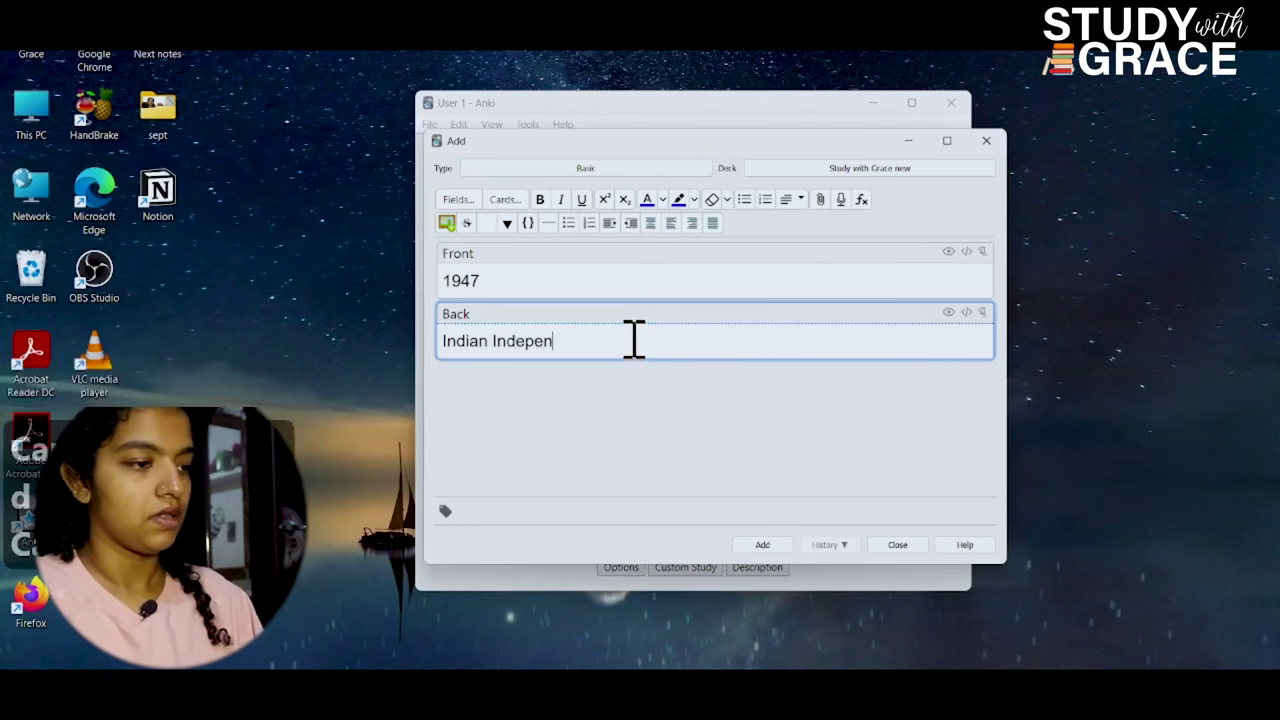
pyautogui.write('dence')
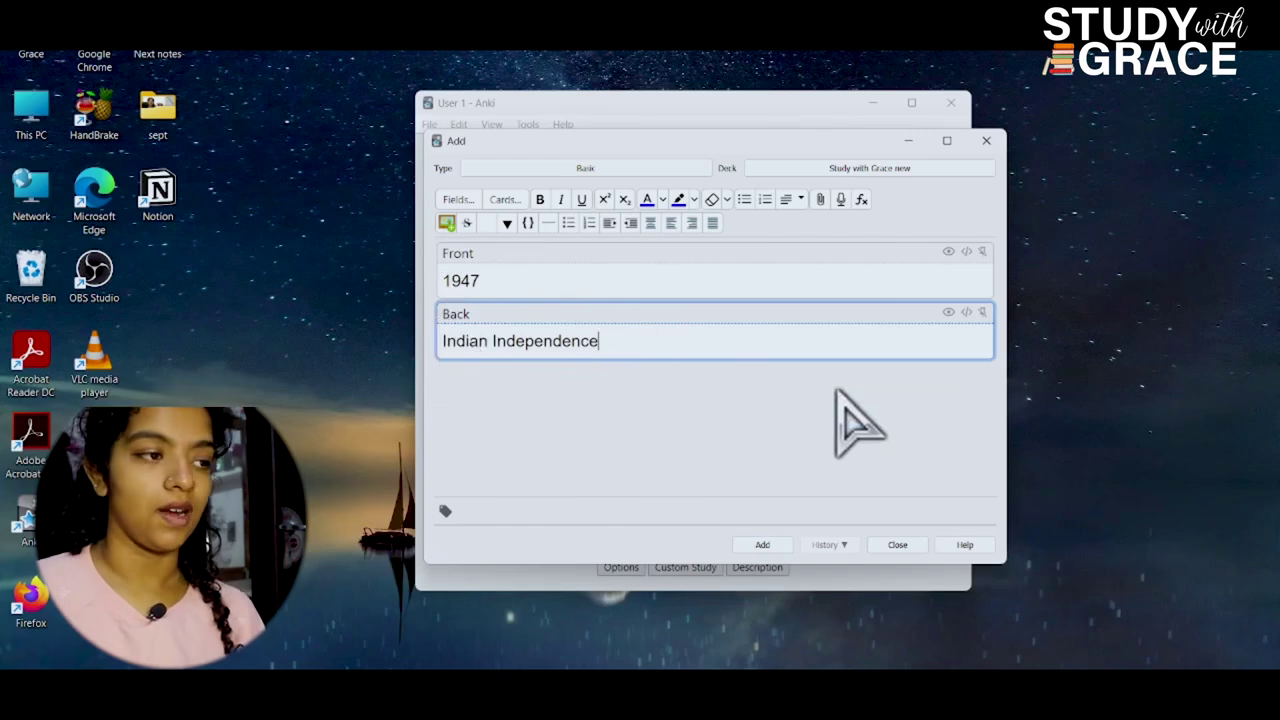
# - Switch the note type to Basic (and reversed card), then to Cloze
pyautogui.click(668, 168)
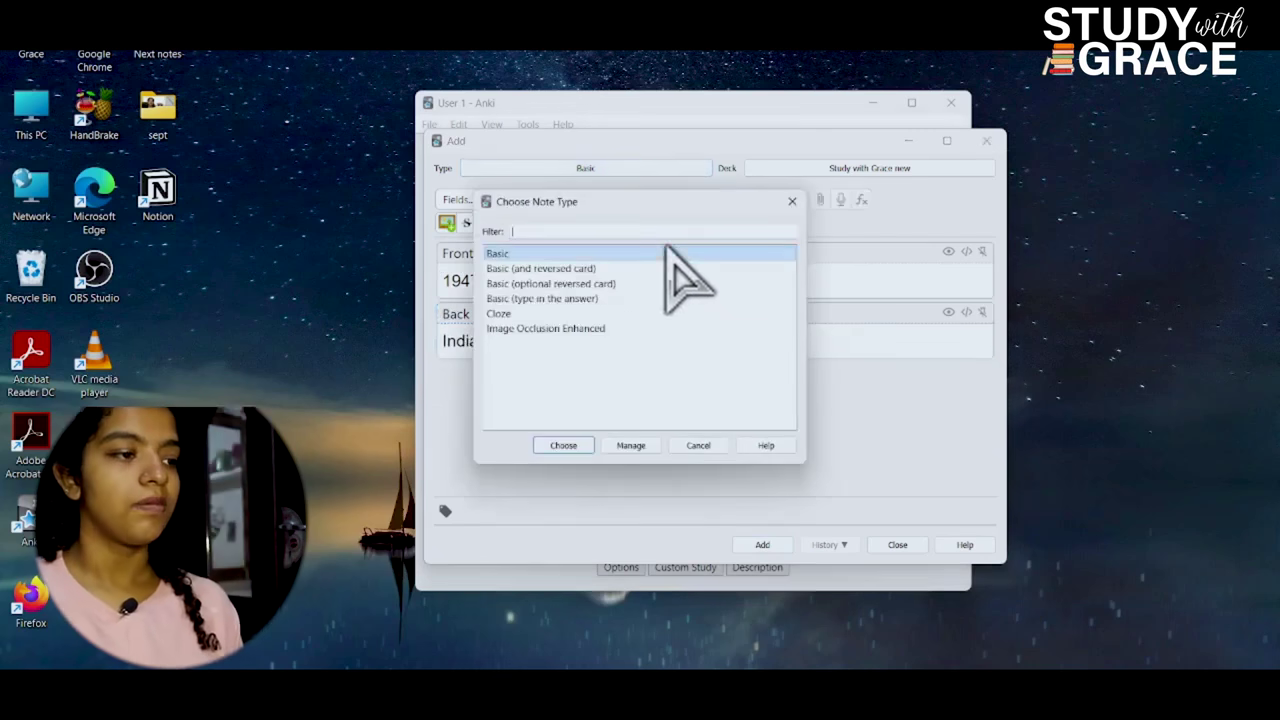
pyautogui.click(630, 268)
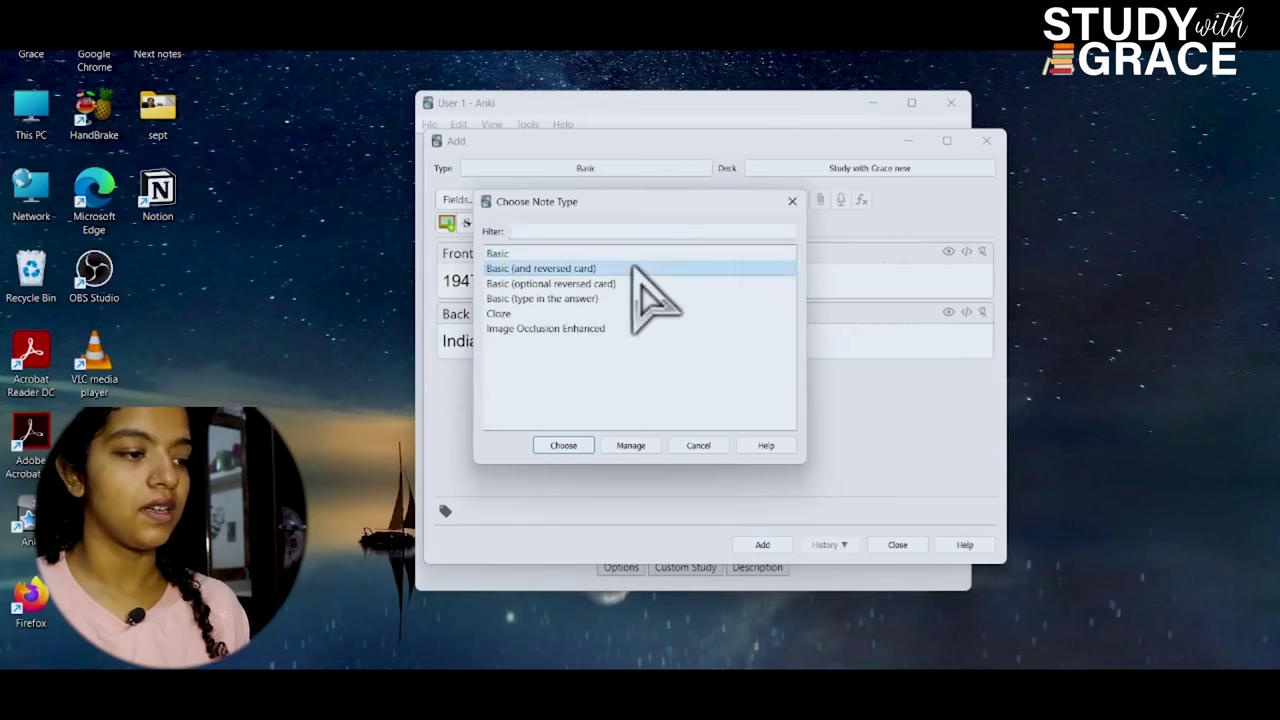
pyautogui.click(563, 445)
pyautogui.click(575, 270)
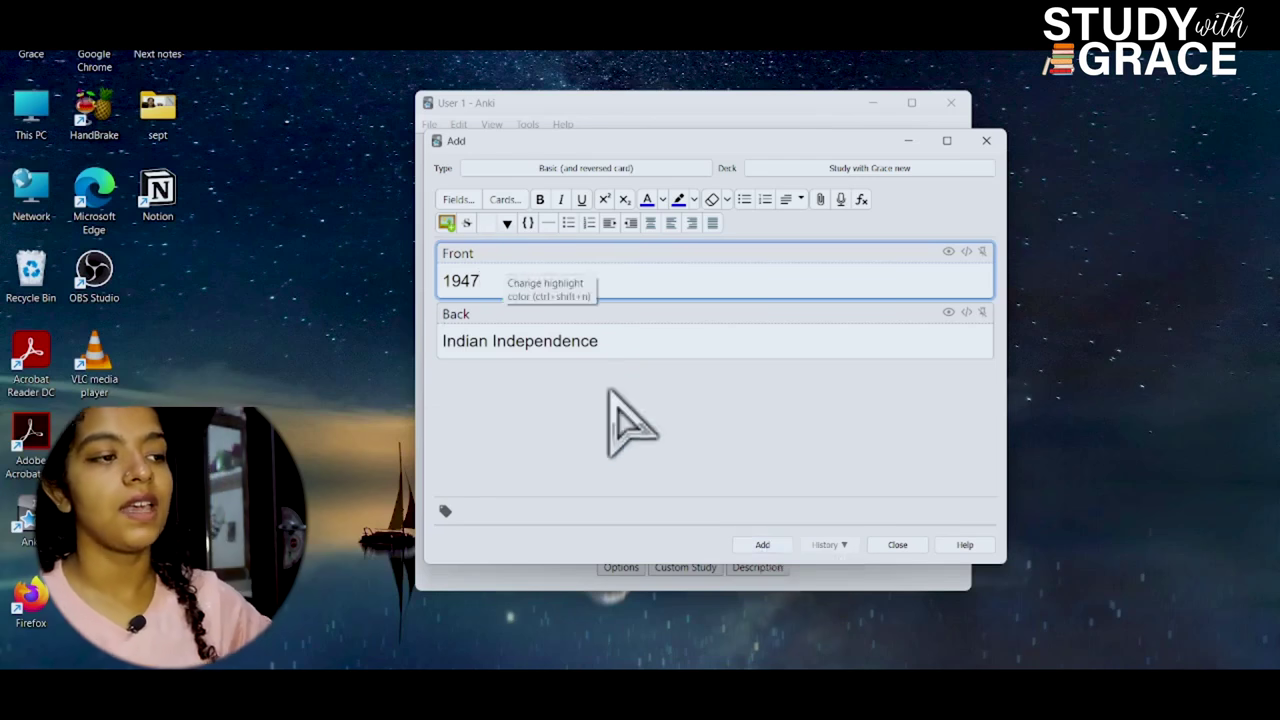
pyautogui.click(648, 167)
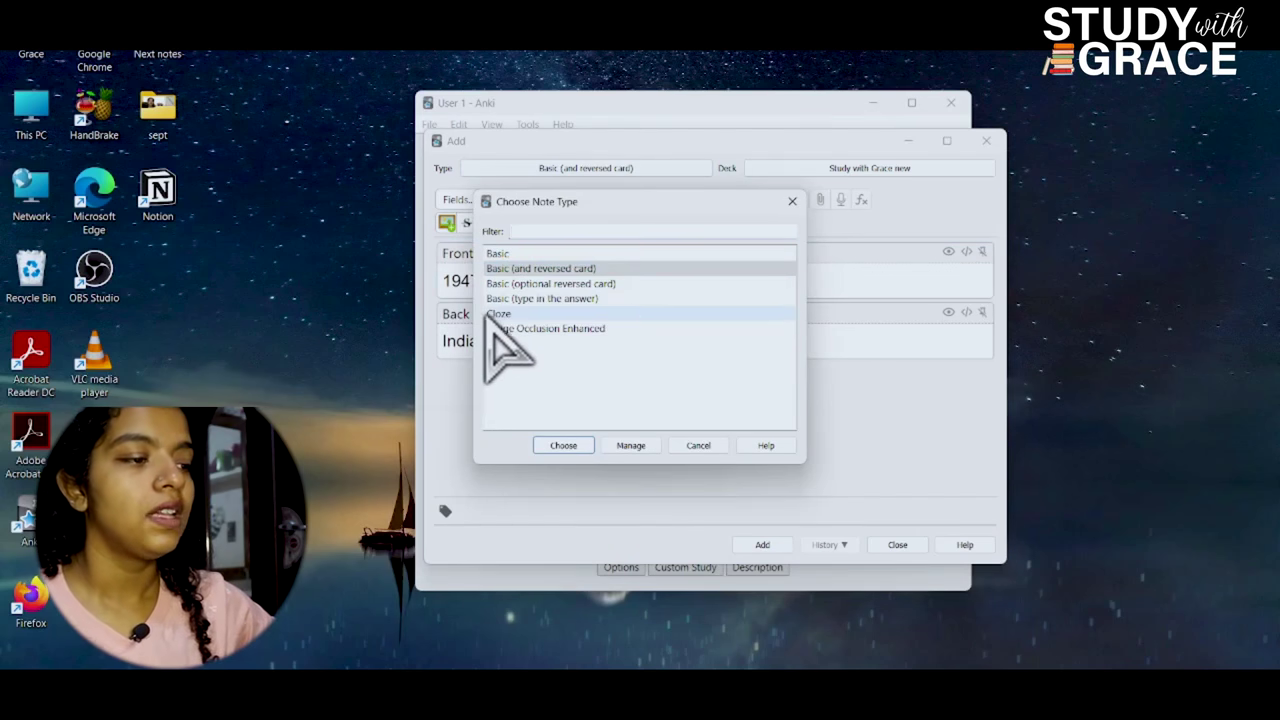
pyautogui.click(572, 446)
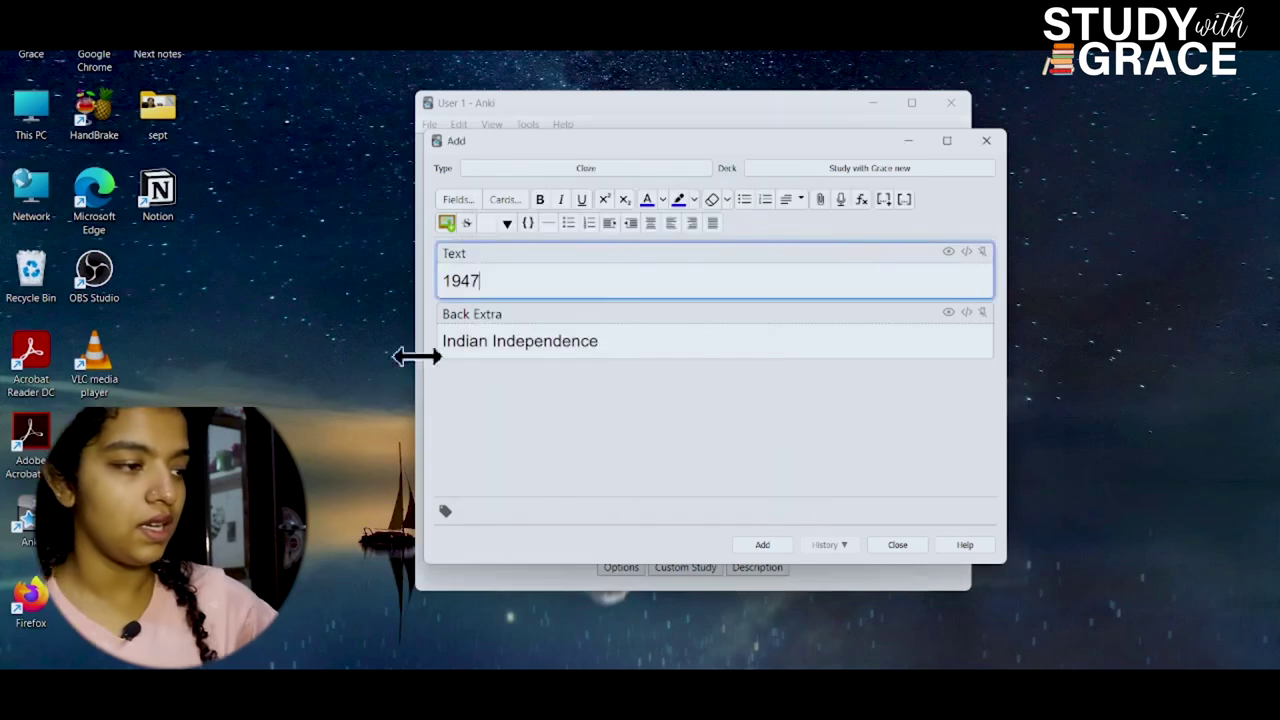
# - Make the Text read '1947 on Aug 15th India got independence' and clear Back Extra
pyautogui.write('on Aug 15th India got independence')
pyautogui.tripleClick(660, 340)
pyautogui.press('BackSpace')
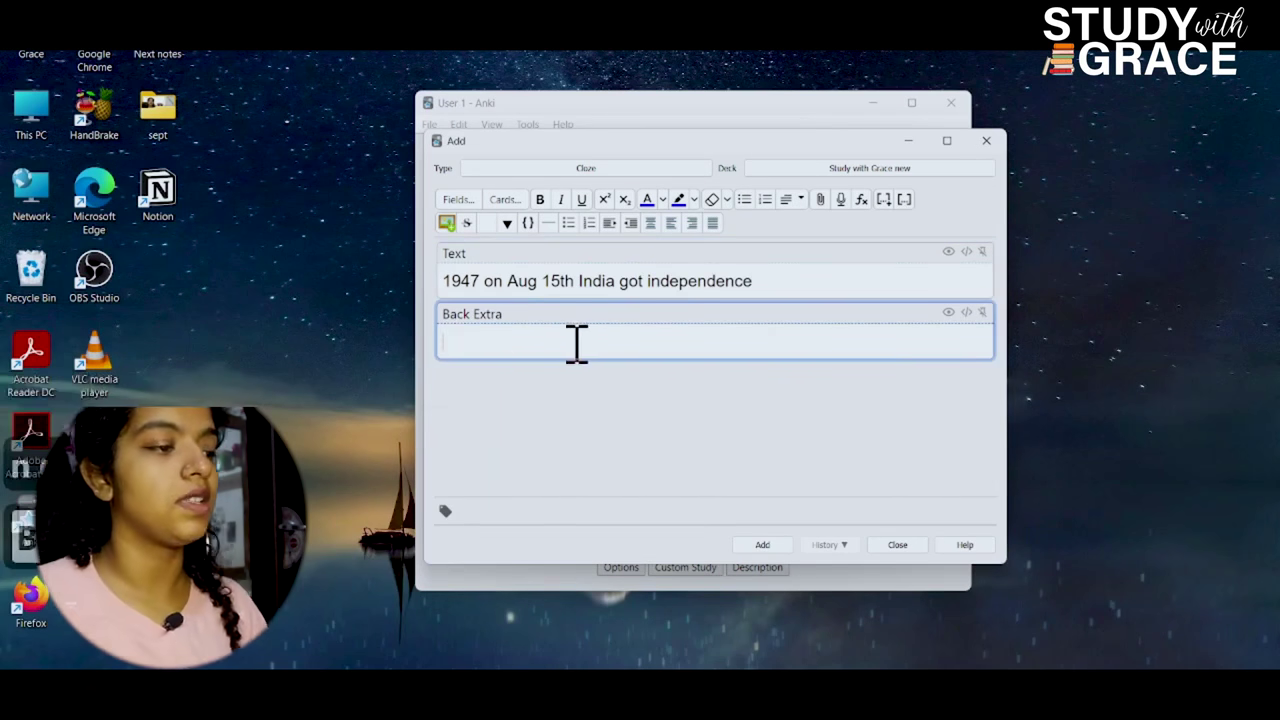
pyautogui.hotkey('ctrl', 'z')
pyautogui.press('BackSpace')
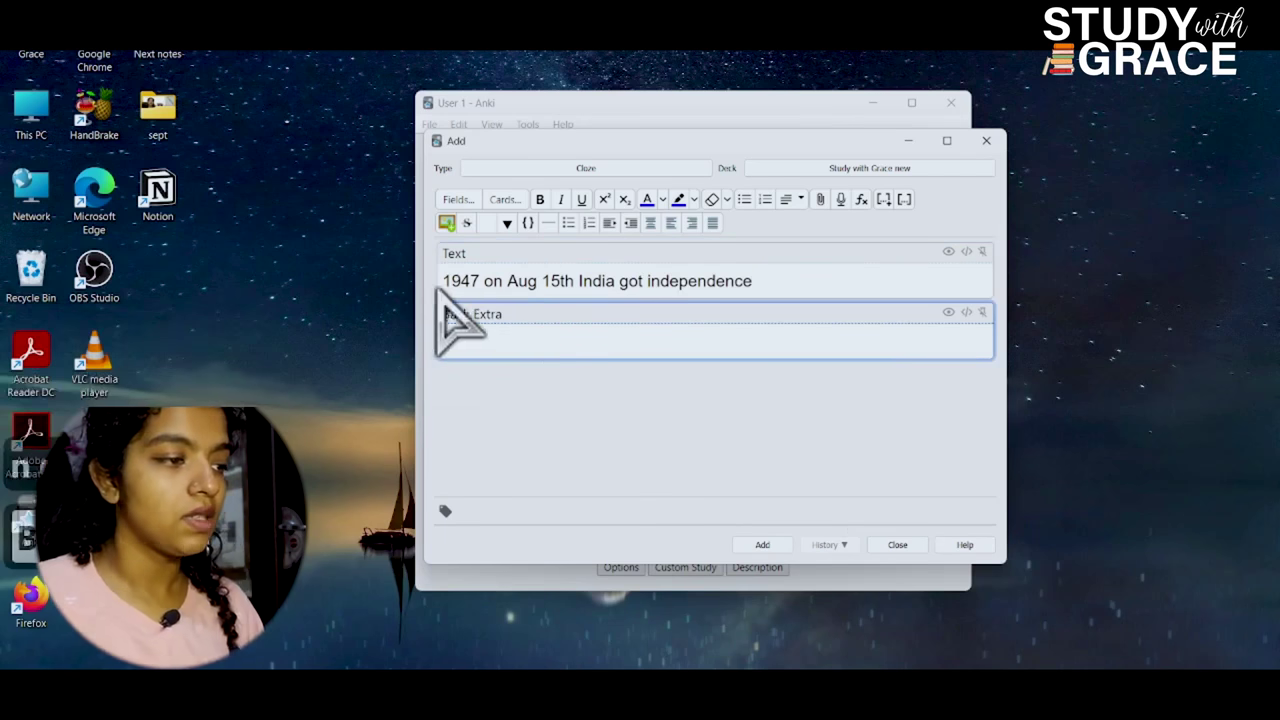
# - Cloze 1947, Aug 15th and independence as three separate deletions
pyautogui.moveTo(443, 281); pyautogui.dragTo(463, 281)
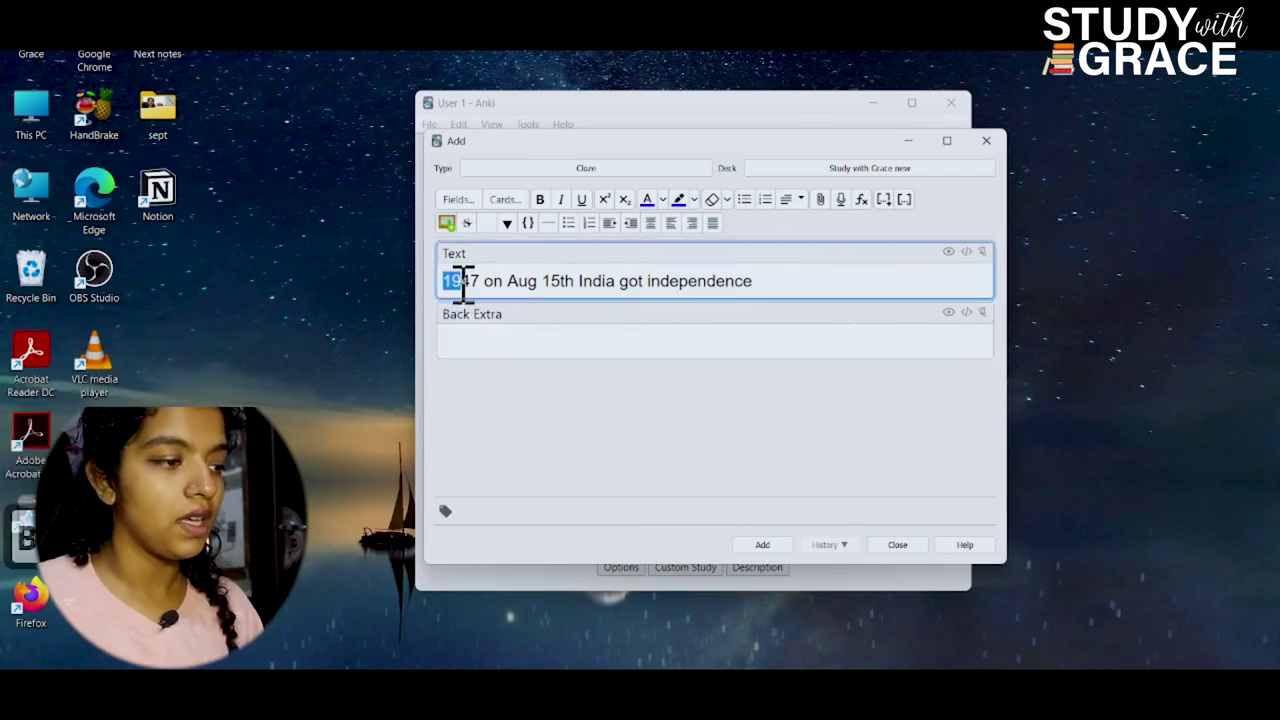
pyautogui.click(884, 200)
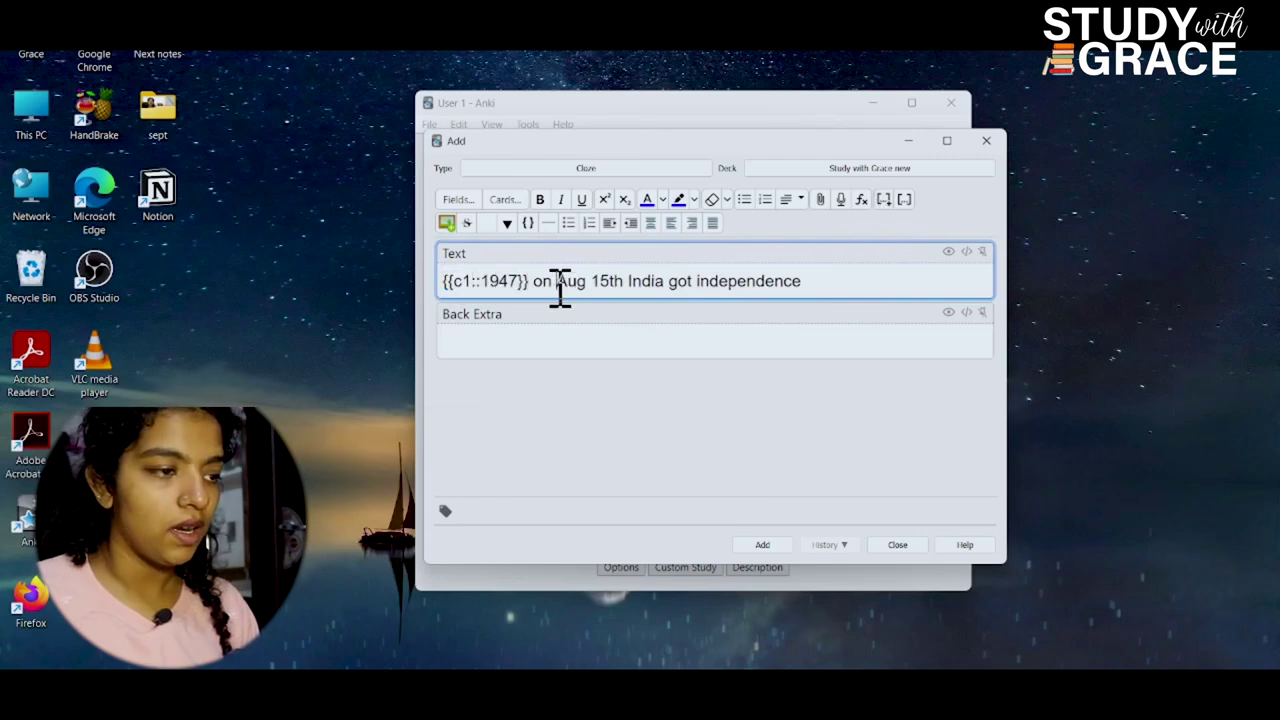
pyautogui.click(884, 200)
pyautogui.moveTo(791, 281); pyautogui.dragTo(857, 283)
pyautogui.click(884, 200)
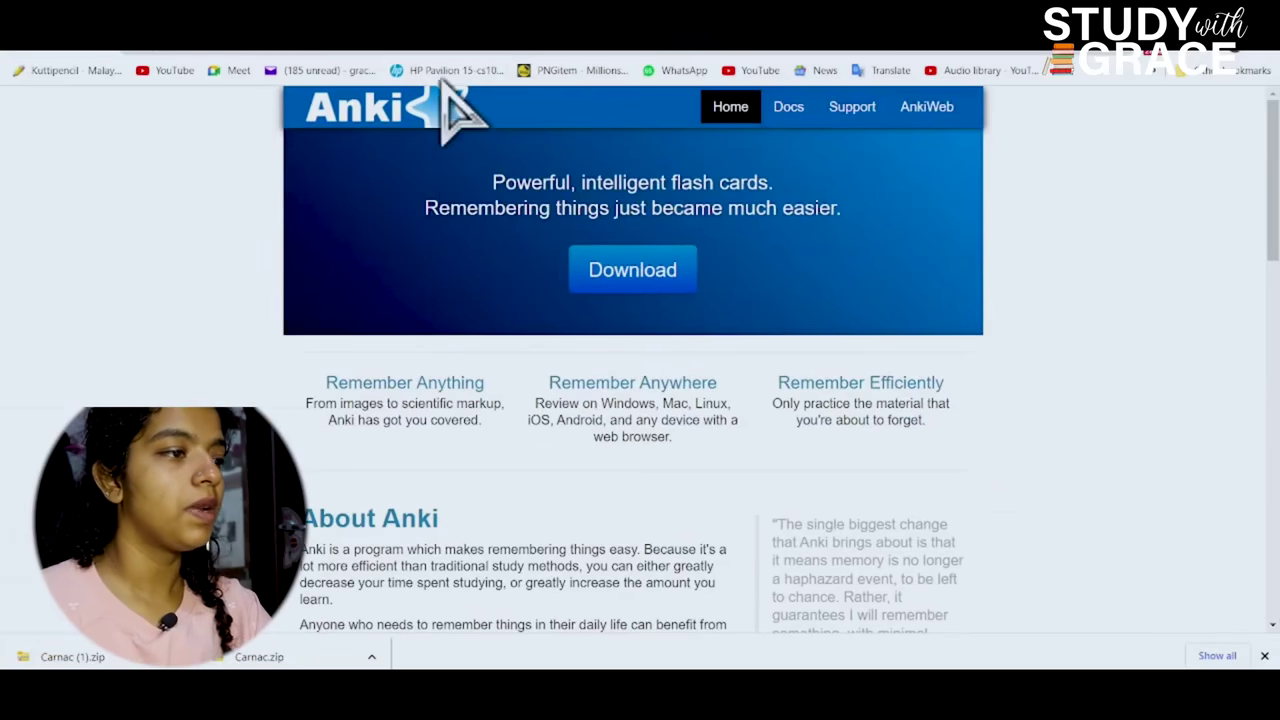
# - Open Wikipedia's Indian independence movement article and select 'It lasted from 1857 to 1947.'
pyautogui.hotkey('ctrl', 't')
pyautogui.write('Wi')
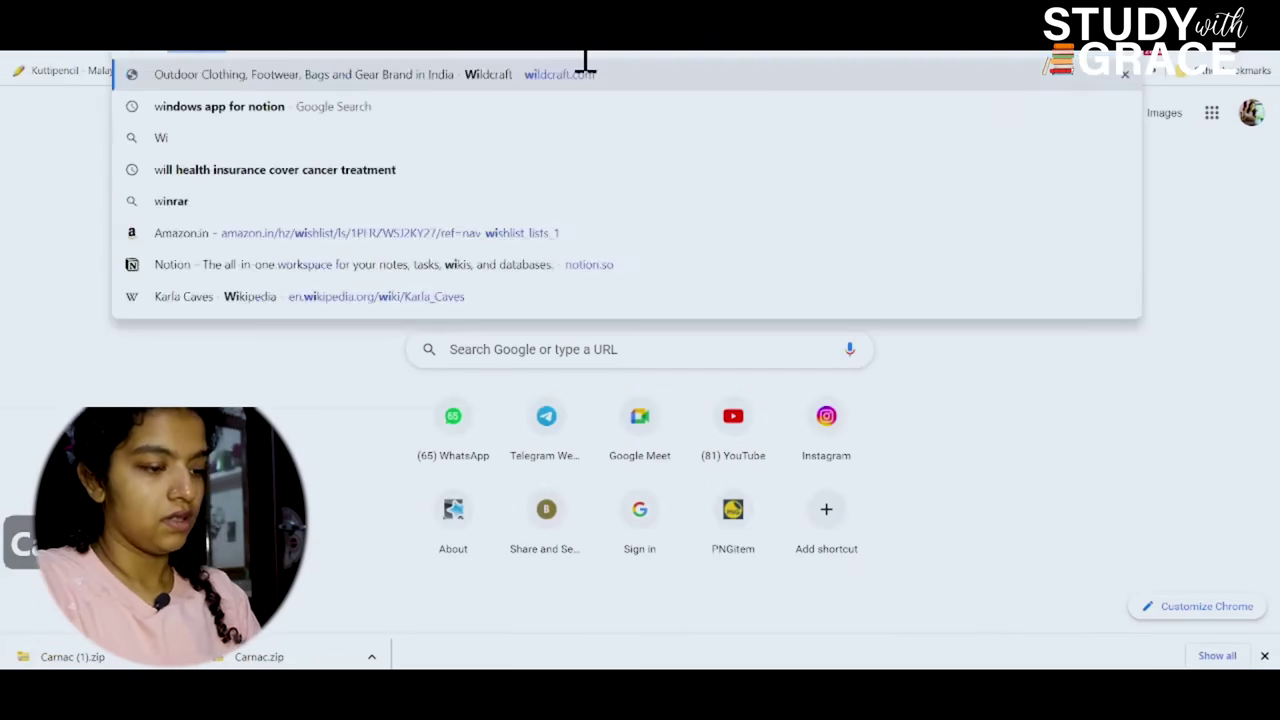
pyautogui.press('BackSpace')
pyautogui.press('BackSpace')
pyautogui.write('i')
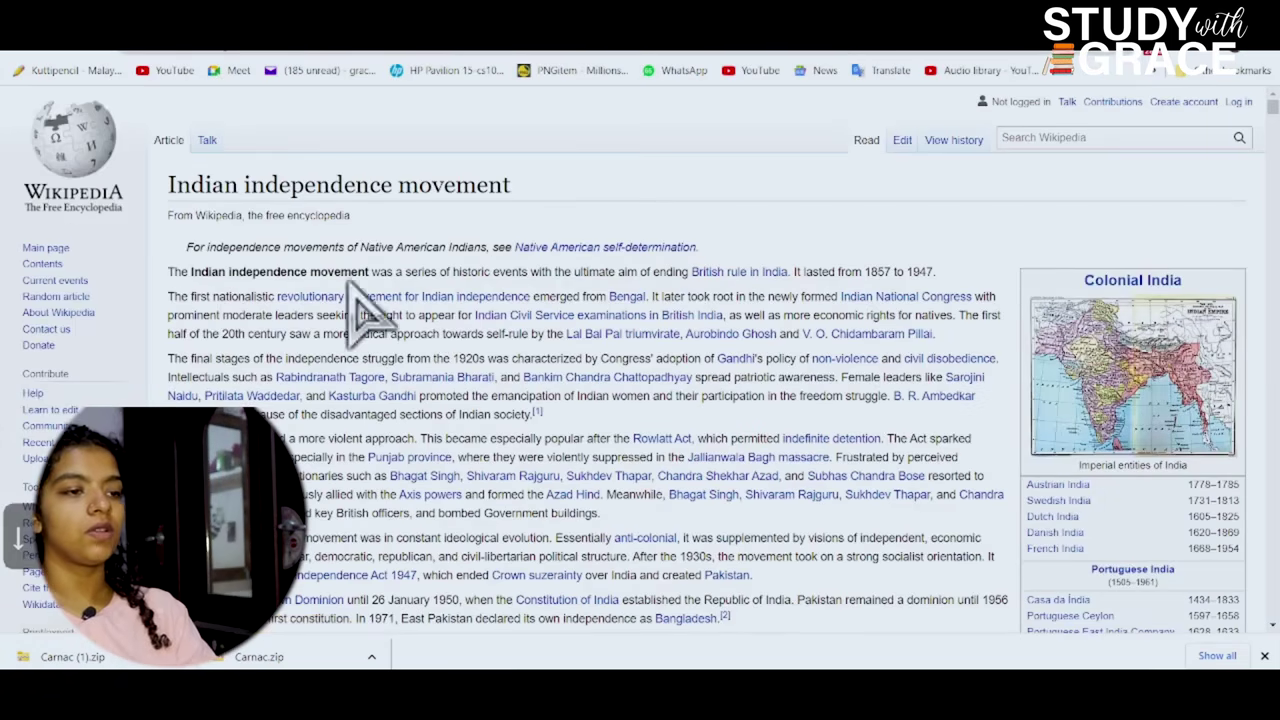
pyautogui.moveTo(795, 271); pyautogui.dragTo(955, 285)
pyautogui.hotkey('ctrl', 'c')
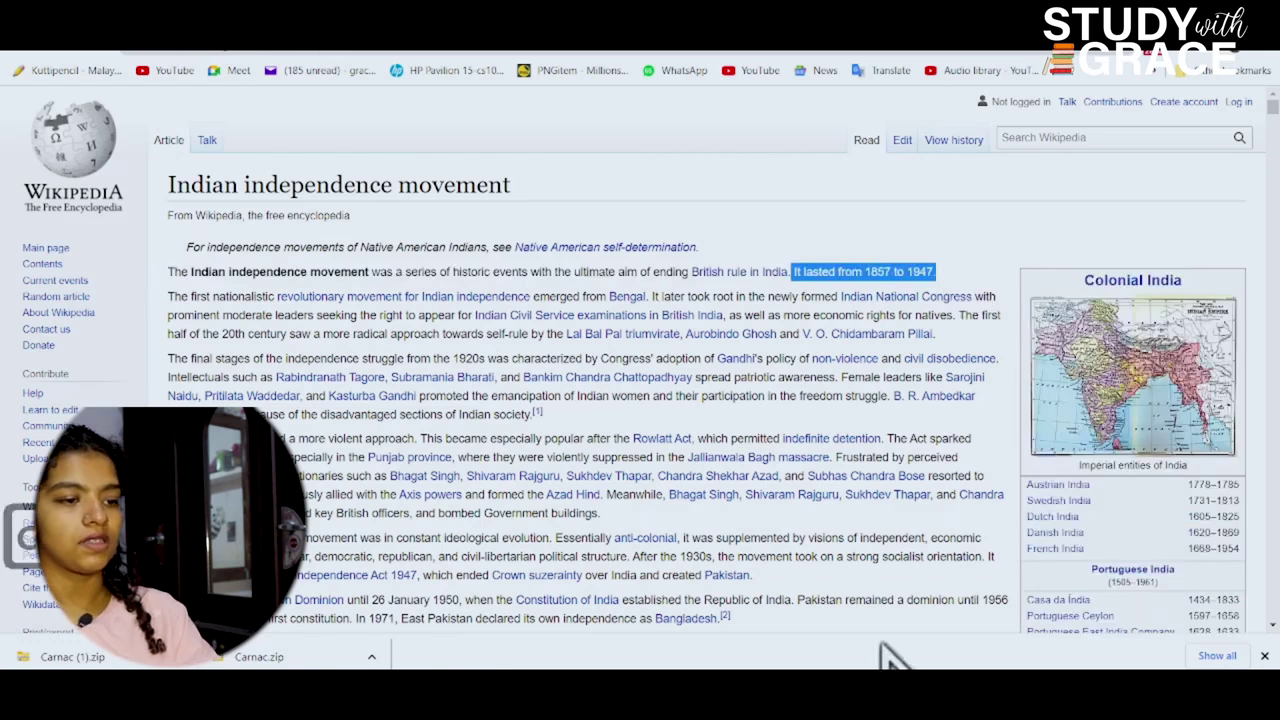
# - Paste the 1857-to-1947 sentence into the note and cloze 1857 and 1947
pyautogui.click(840, 690)
pyautogui.click(870, 630)
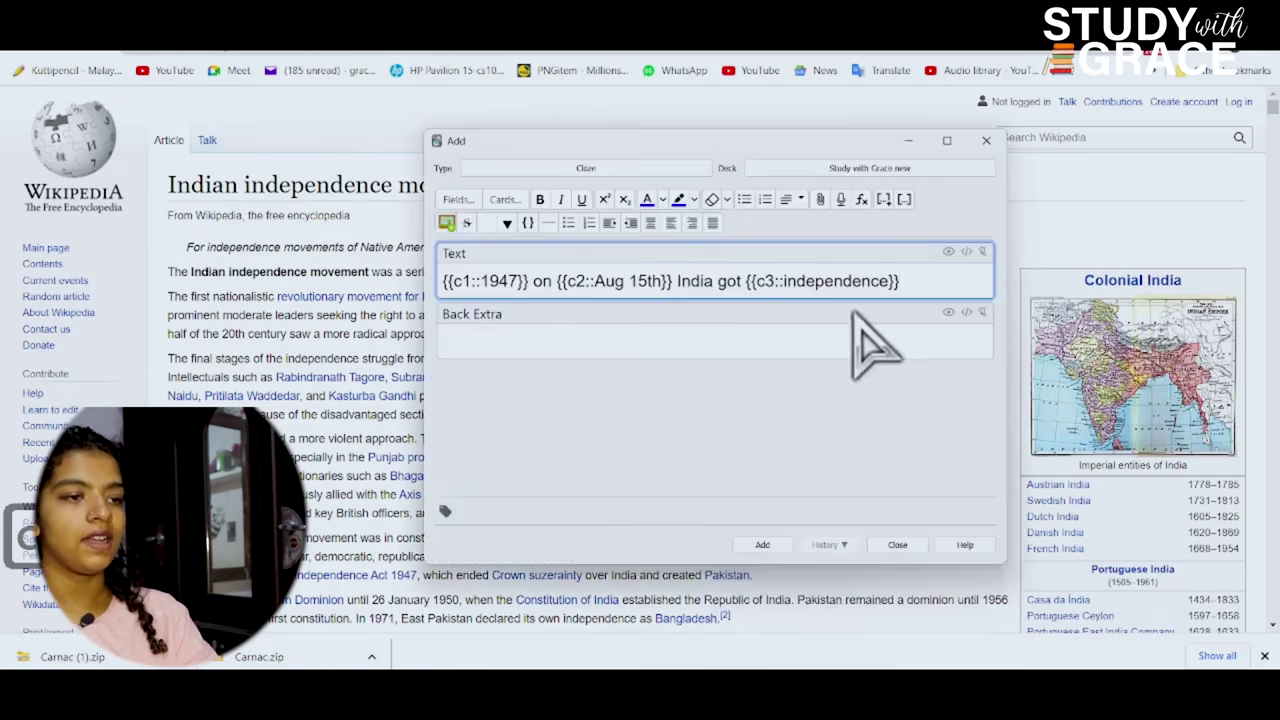
pyautogui.moveTo(826, 300); pyautogui.dragTo(960, 300)
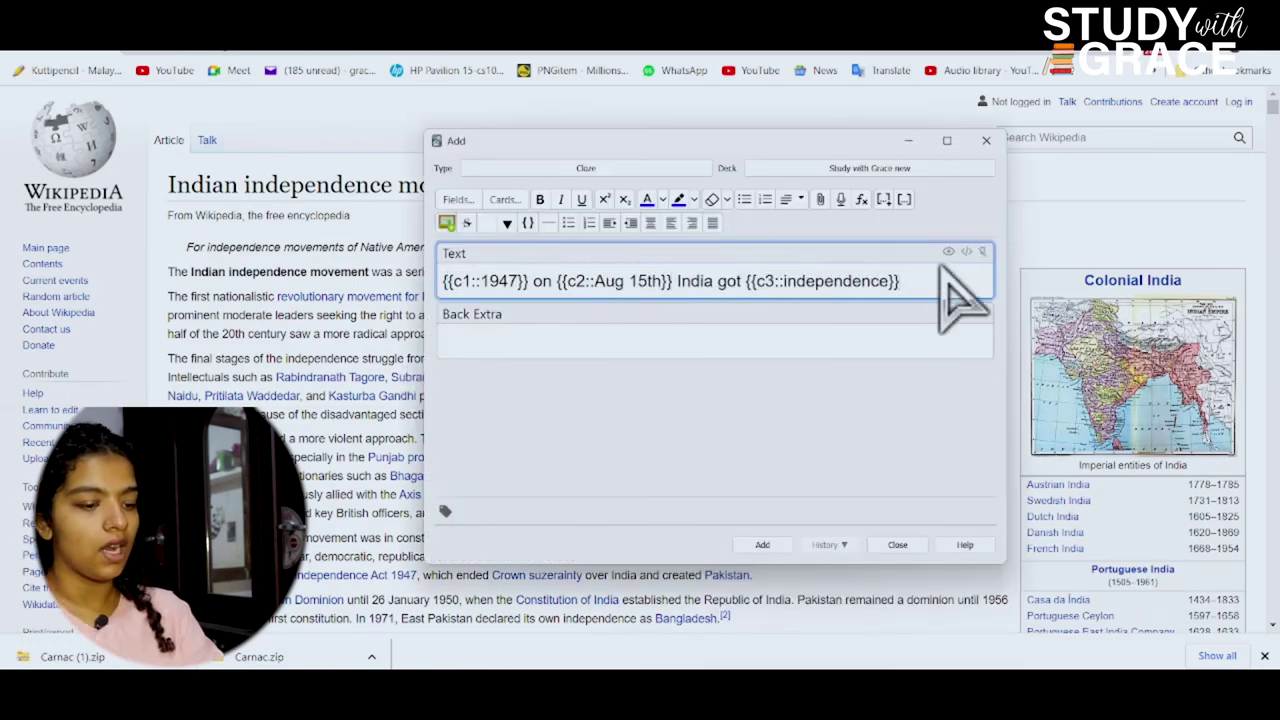
pyautogui.hotkey('ctrl', 'v')
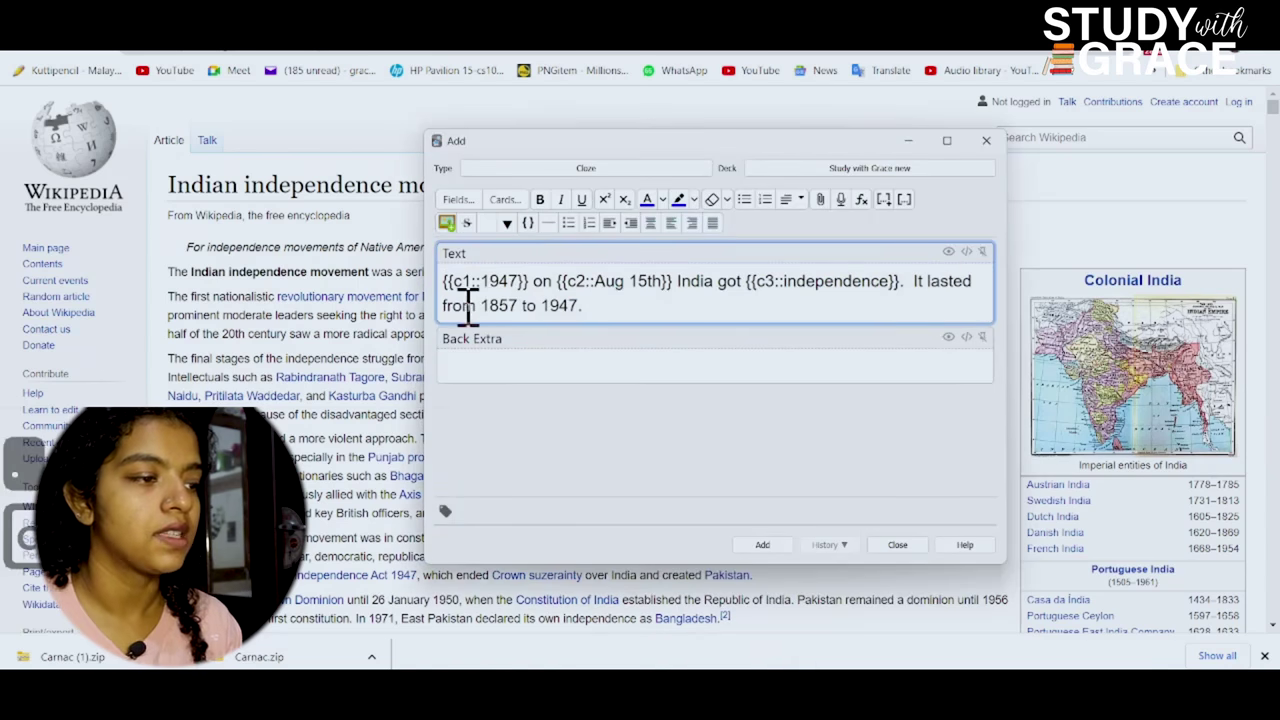
pyautogui.click(884, 200)
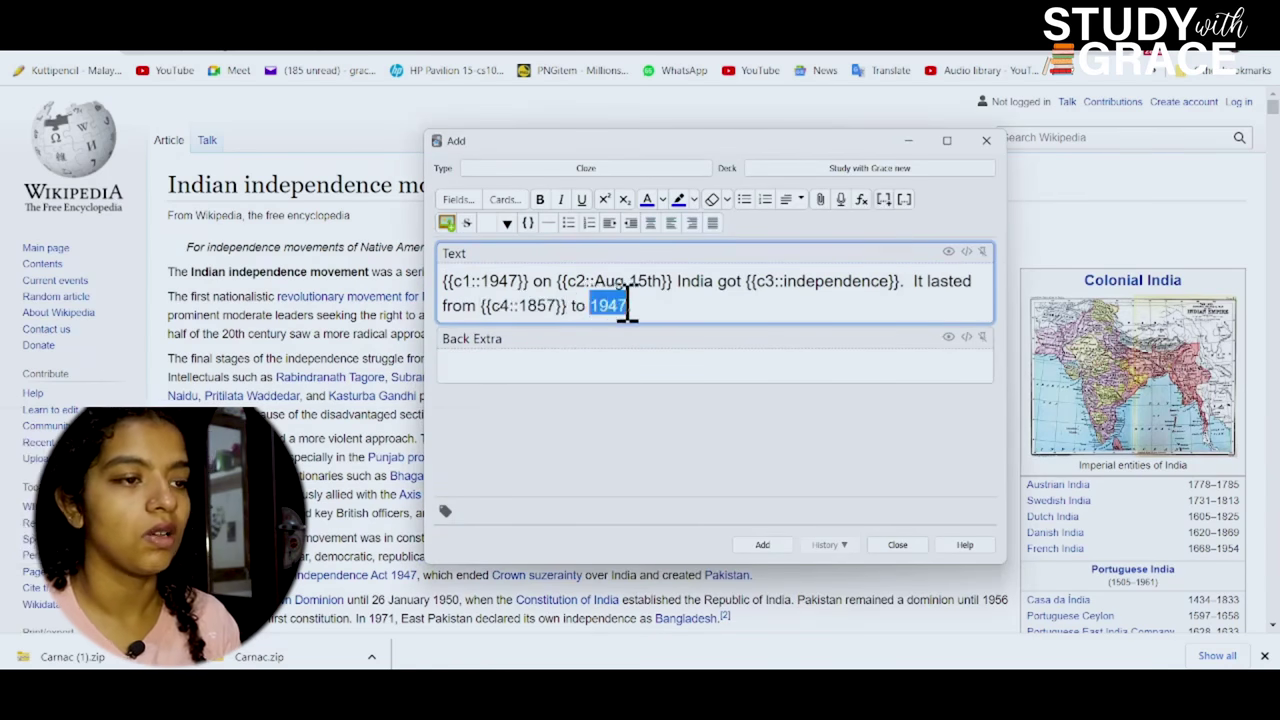
pyautogui.click(884, 200)
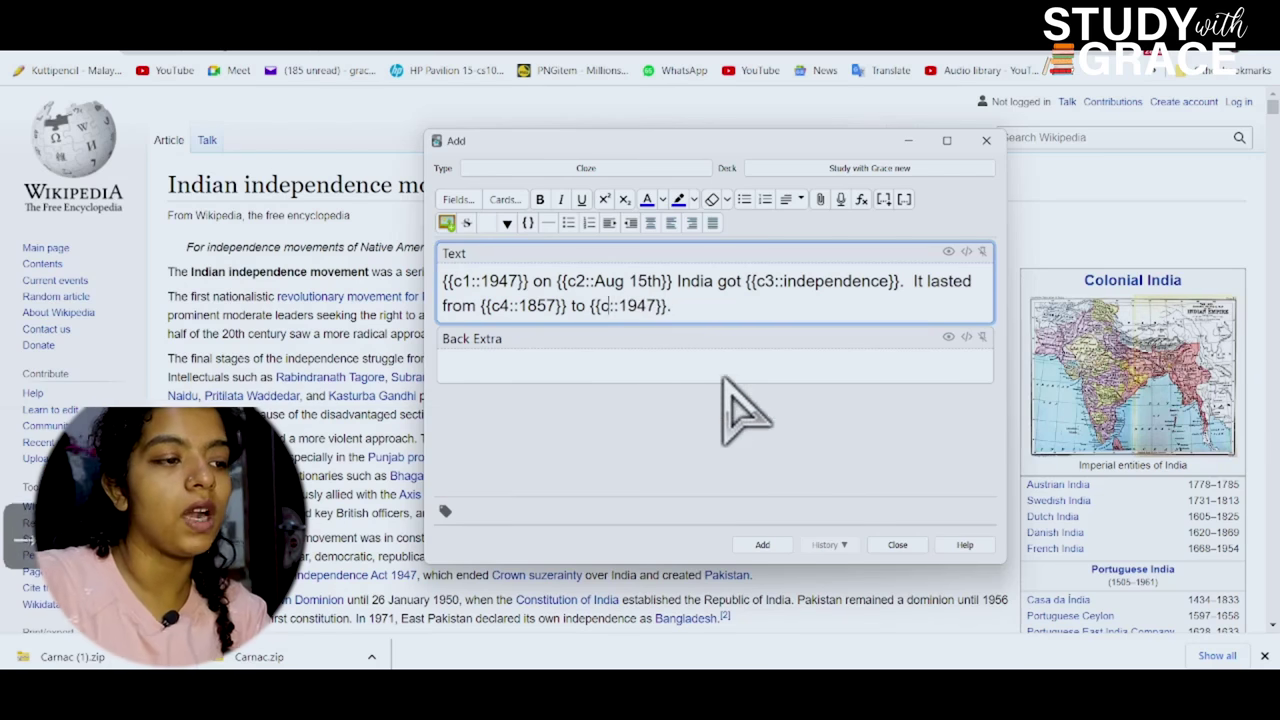
pyautogui.write('1')
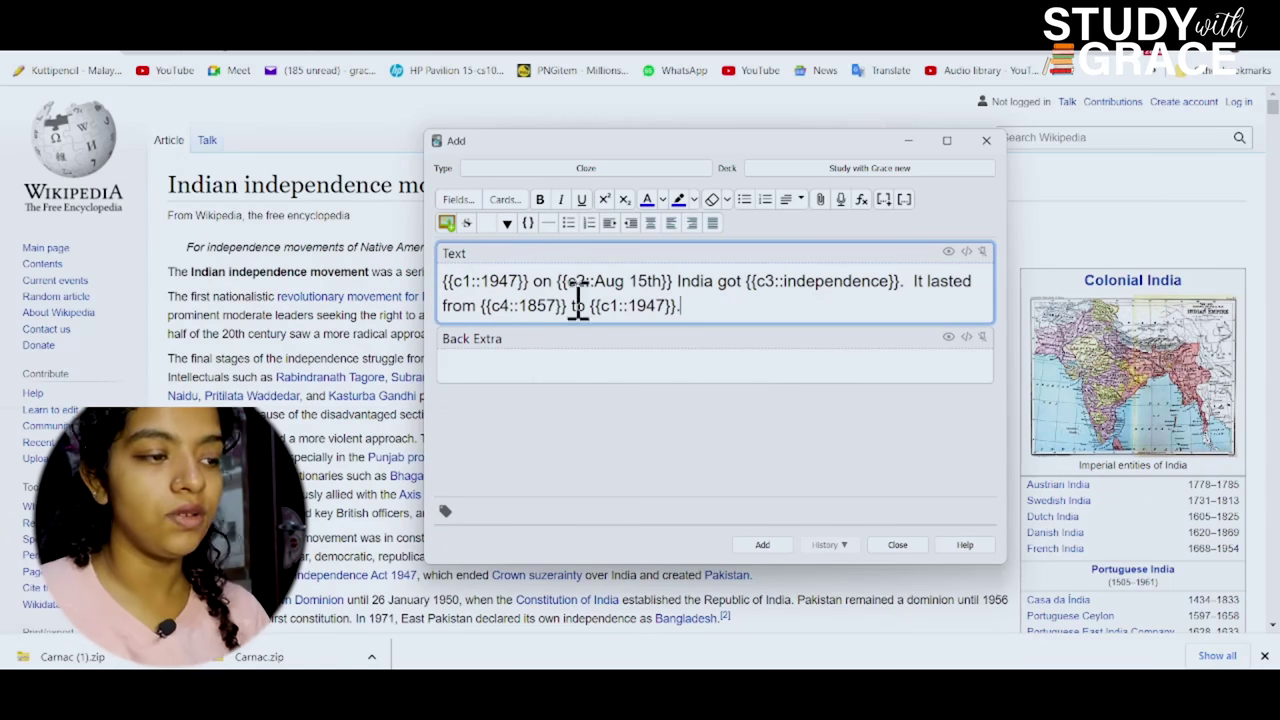
# - Paste the Gandhi final-stages sentence and cloze Gandhi's policy and non-violence/civil disobedience
pyautogui.click(318, 175)
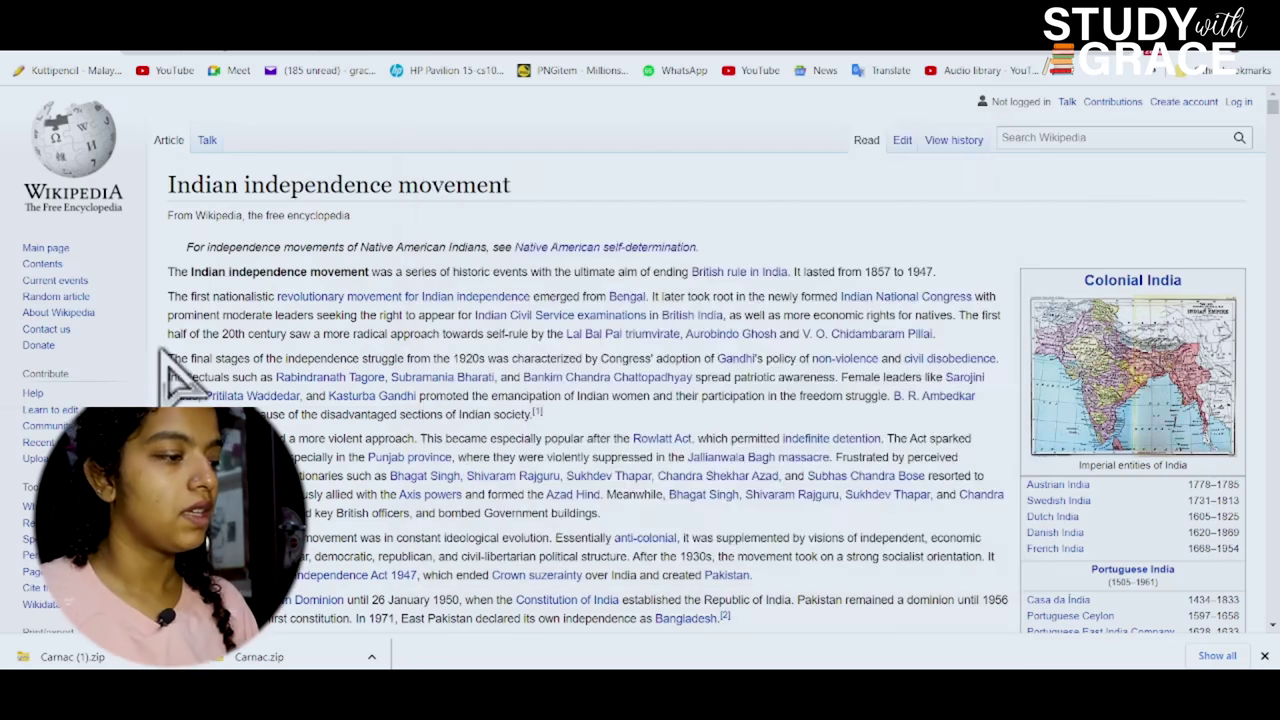
pyautogui.moveTo(168, 358); pyautogui.dragTo(794, 380)
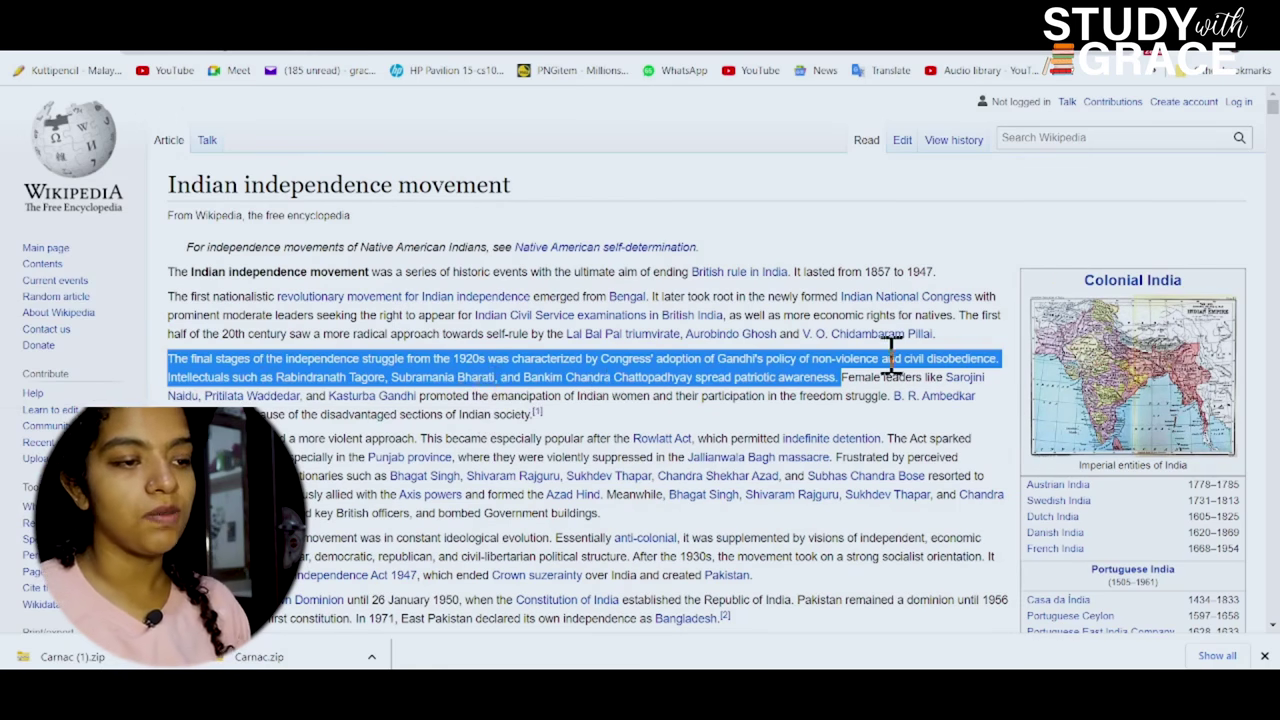
pyautogui.moveTo(1004, 360); pyautogui.dragTo(182, 362)
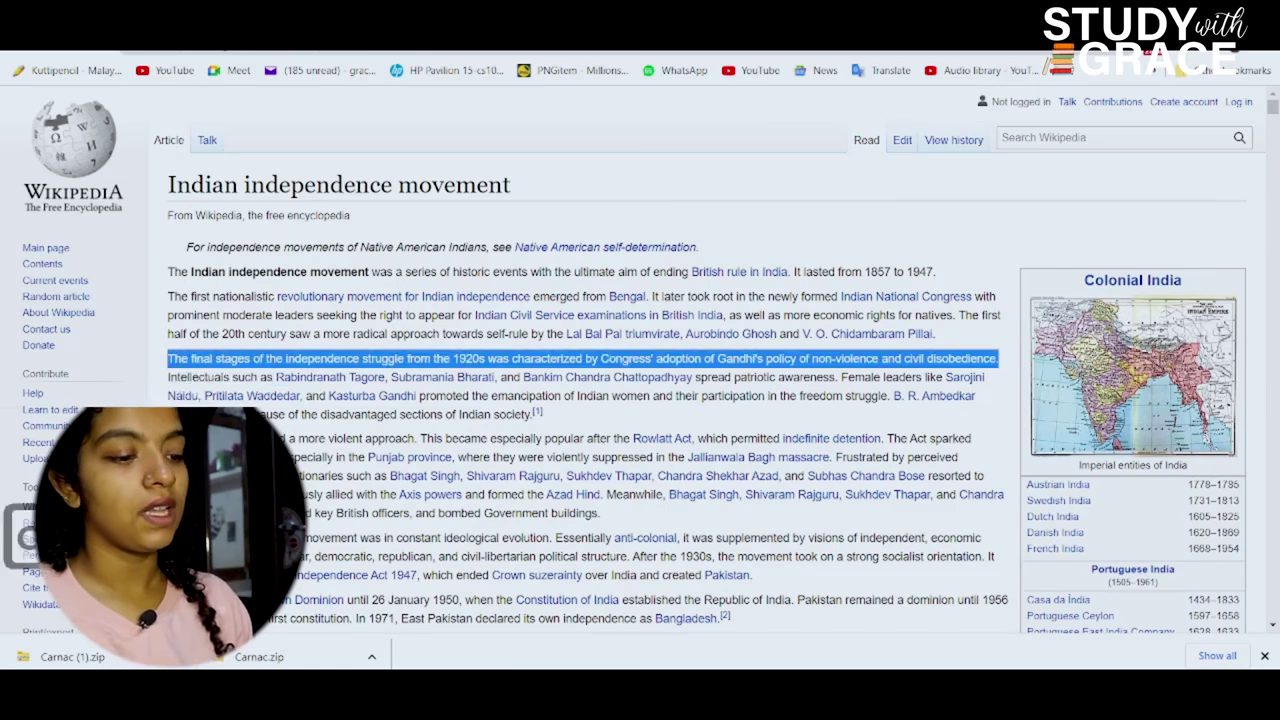
pyautogui.hotkey('alt', 'Tab')
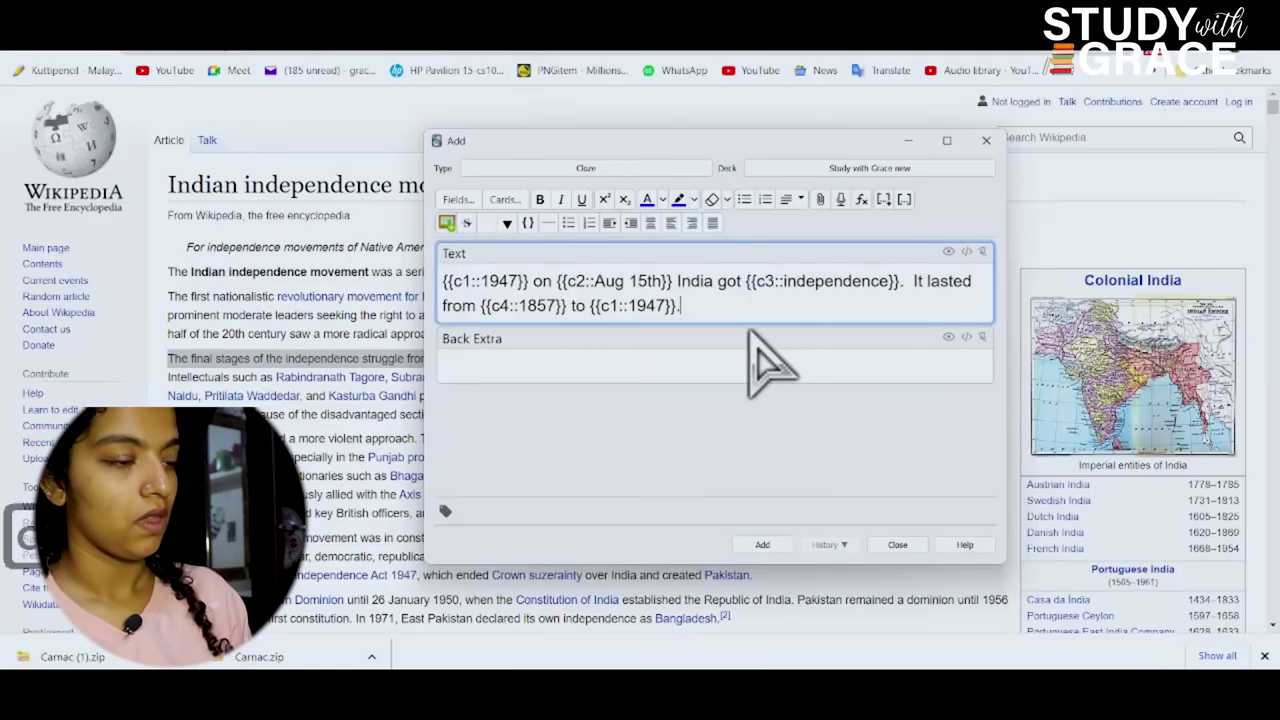
pyautogui.write("The final stages of the independence struggle from the 1920s was characterized by Congress' adoption of Gandhi's policy of non-violence and civil disobedience.")
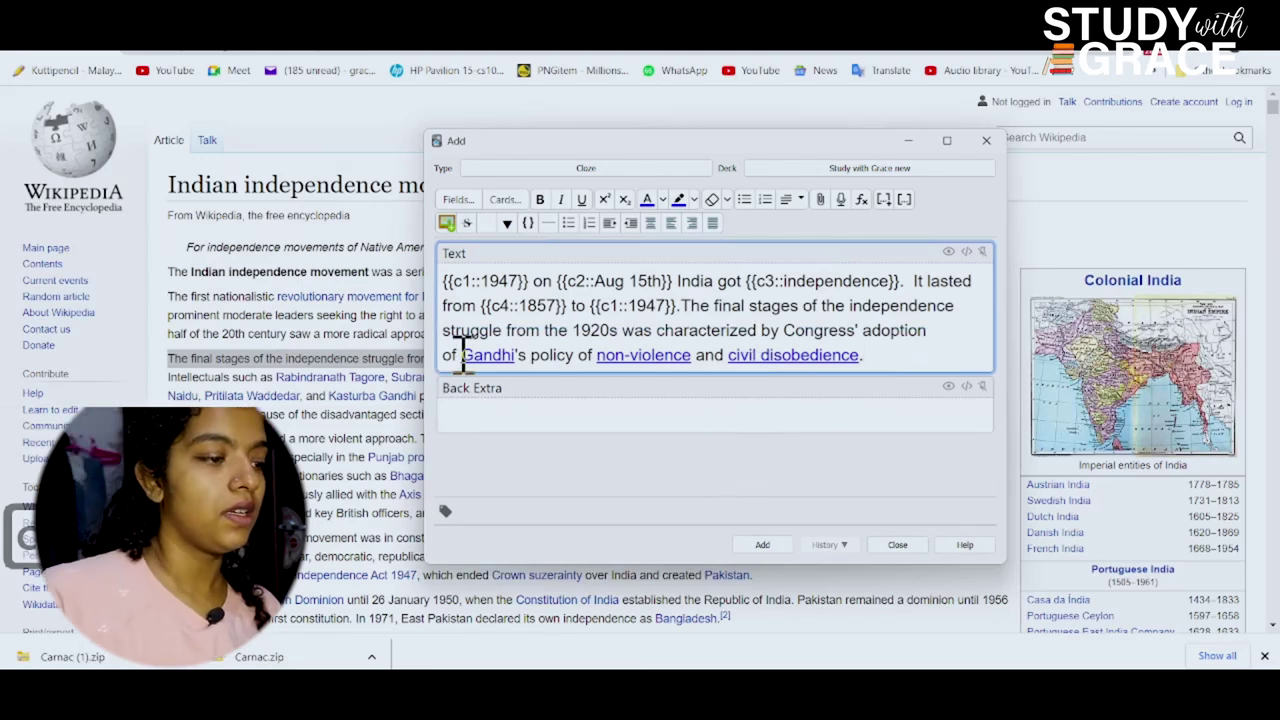
pyautogui.moveTo(574, 356); pyautogui.dragTo(489, 365)
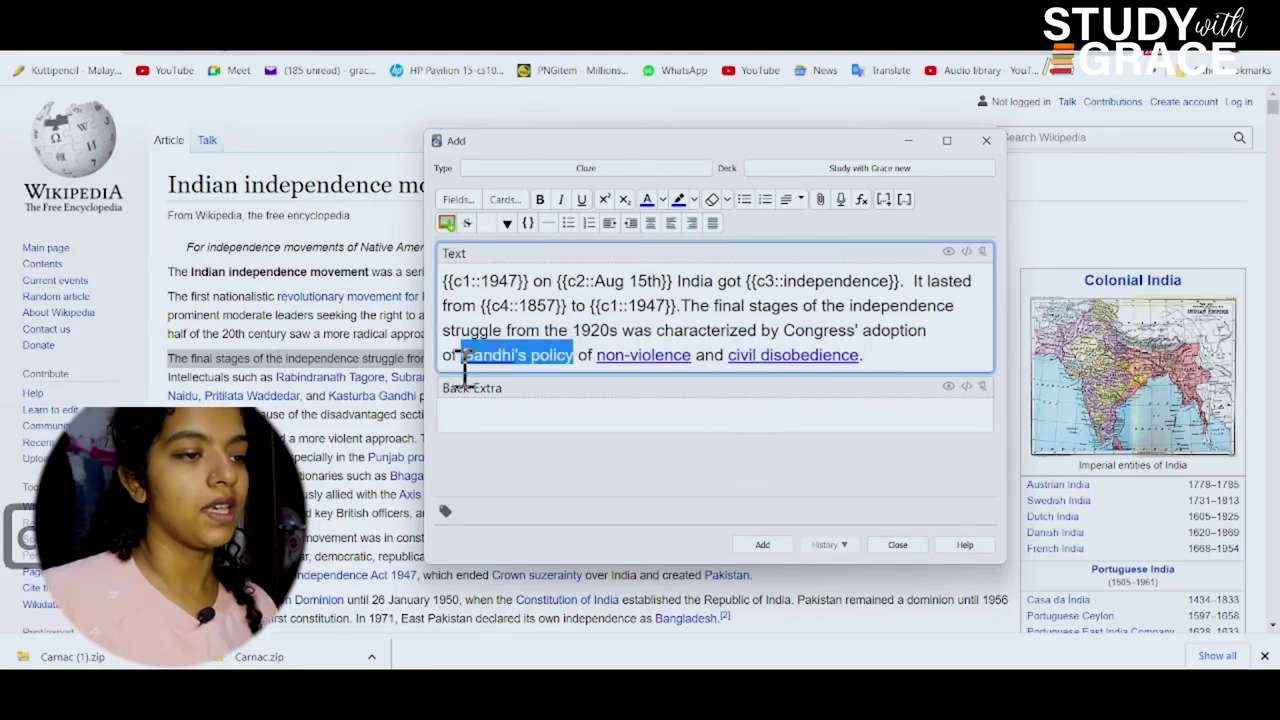
pyautogui.click(884, 201)
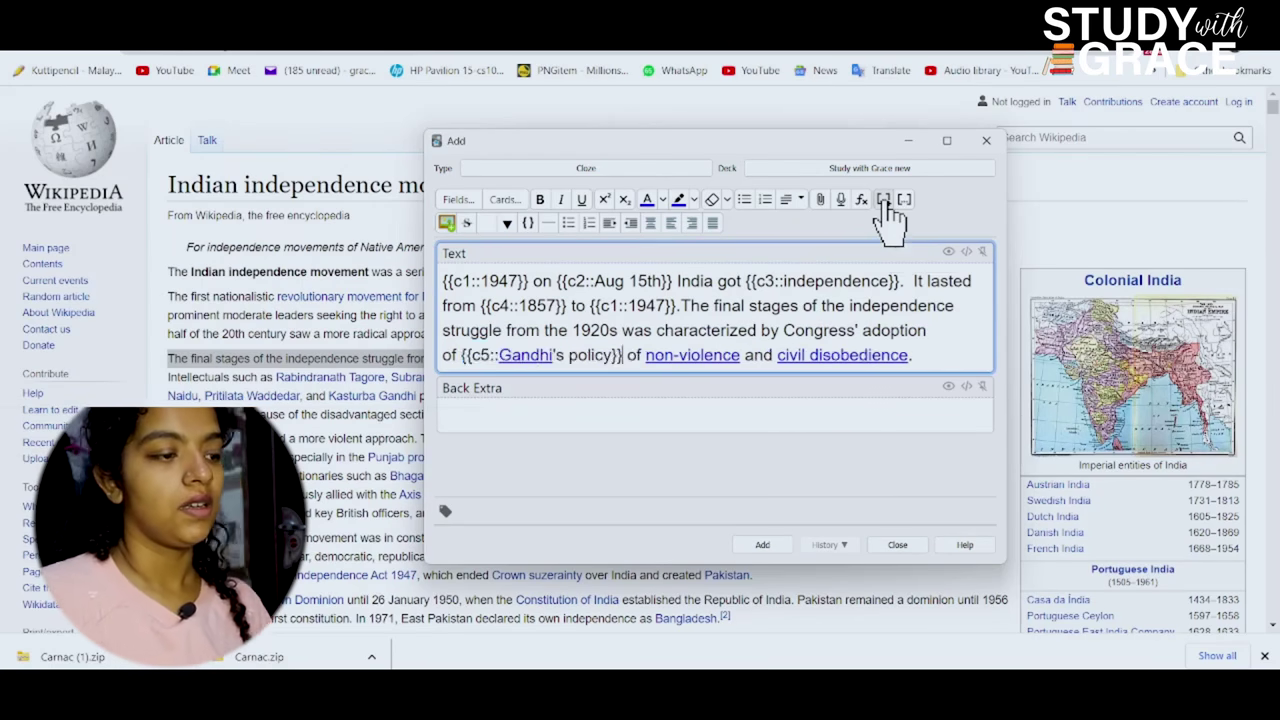
pyautogui.moveTo(647, 357); pyautogui.dragTo(911, 355)
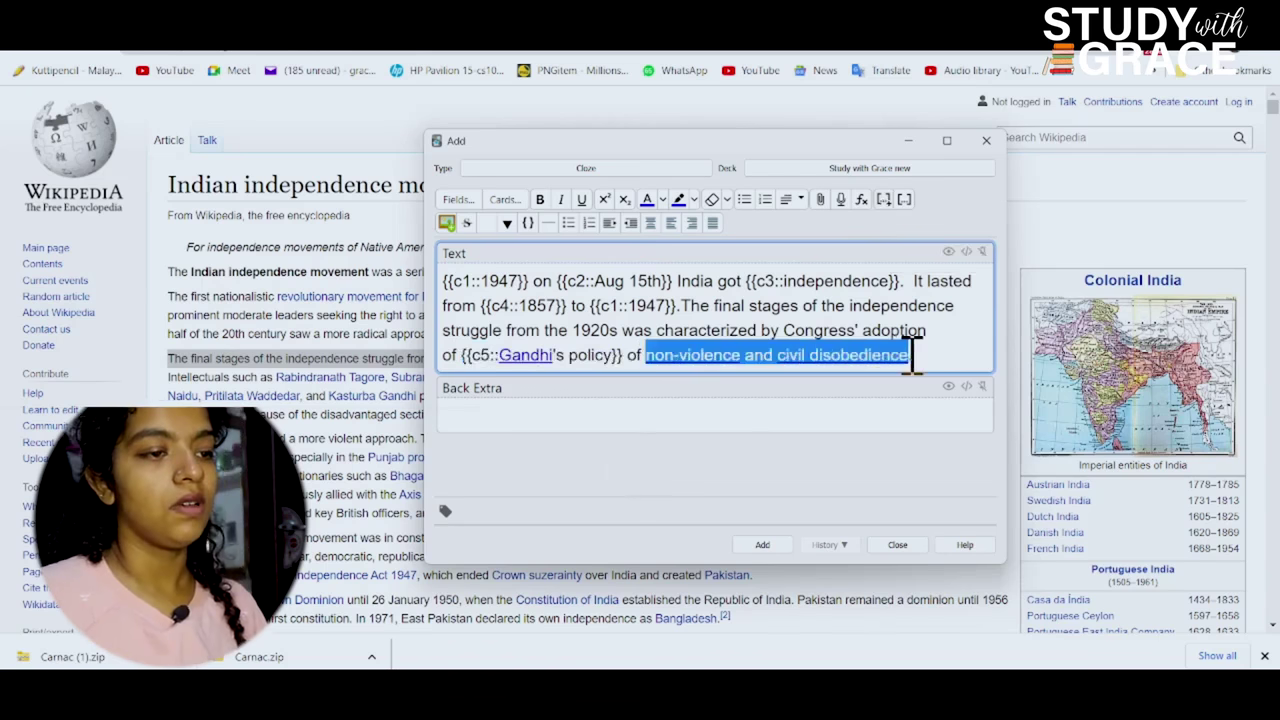
pyautogui.click(884, 201)
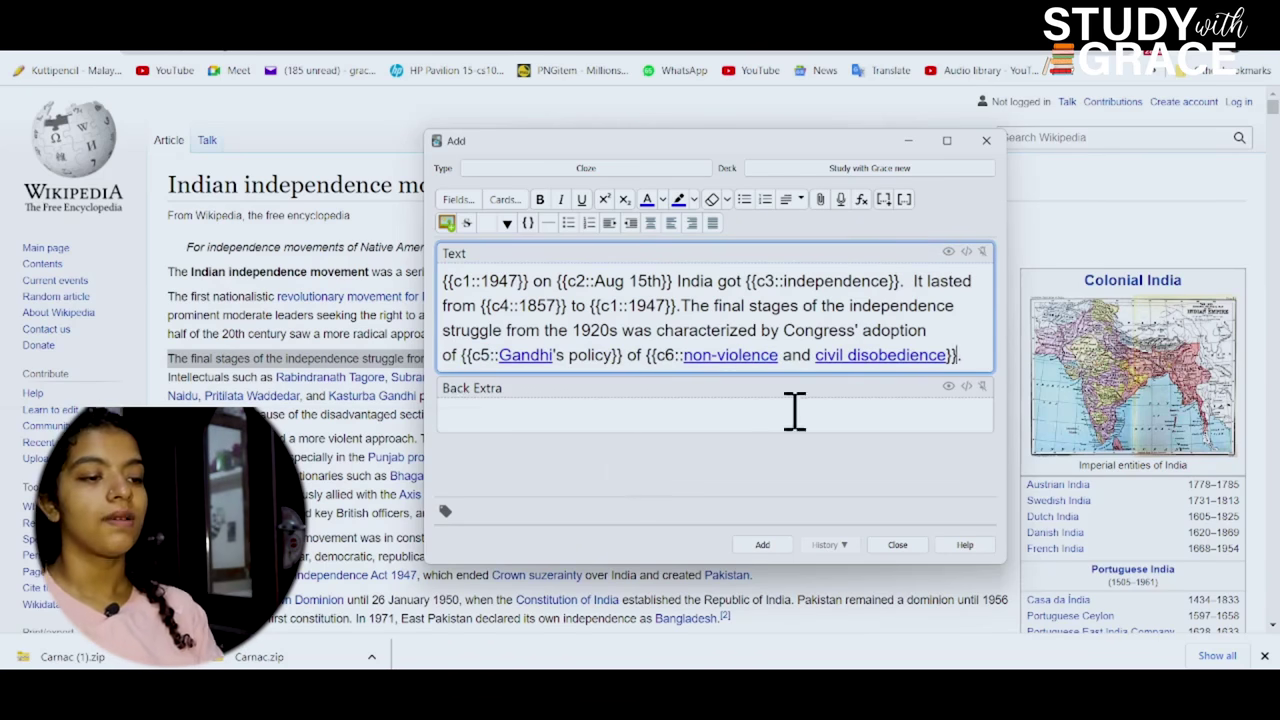
# - Add the cloze note to Study with Grace new, check History, and close the Add window
pyautogui.click(766, 546)
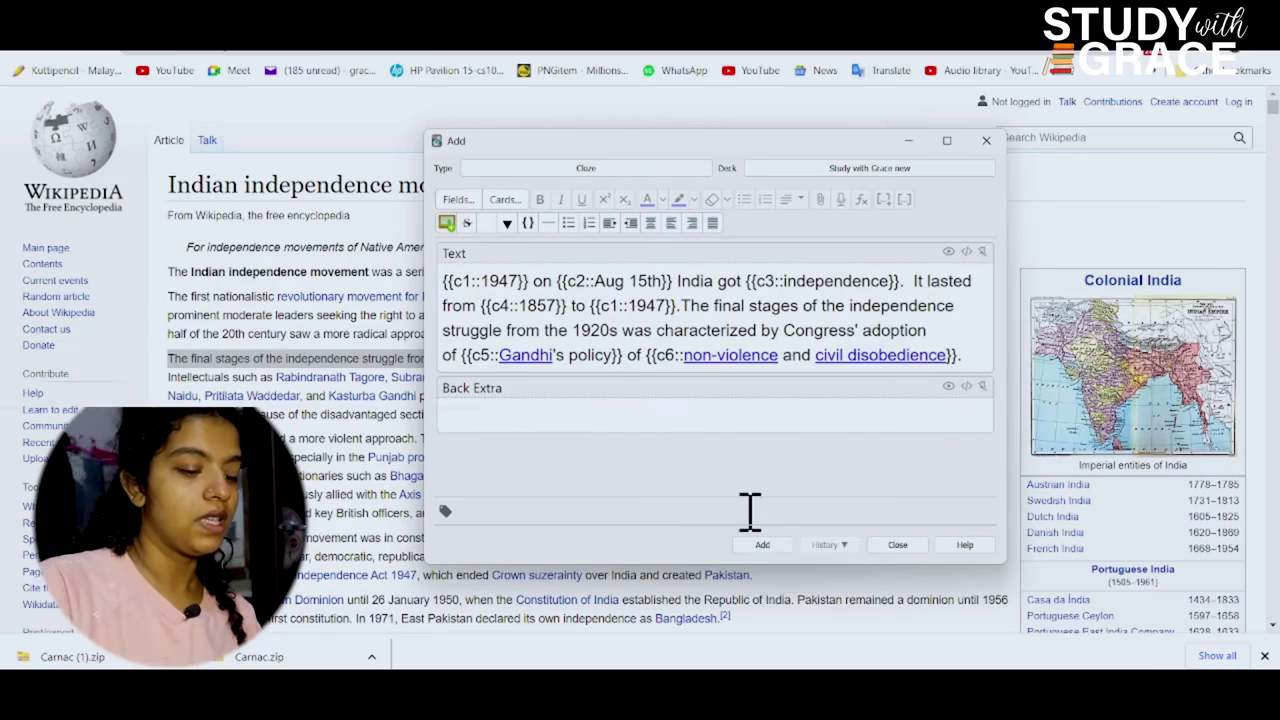
pyautogui.hotkey('ctrl', 'Return')
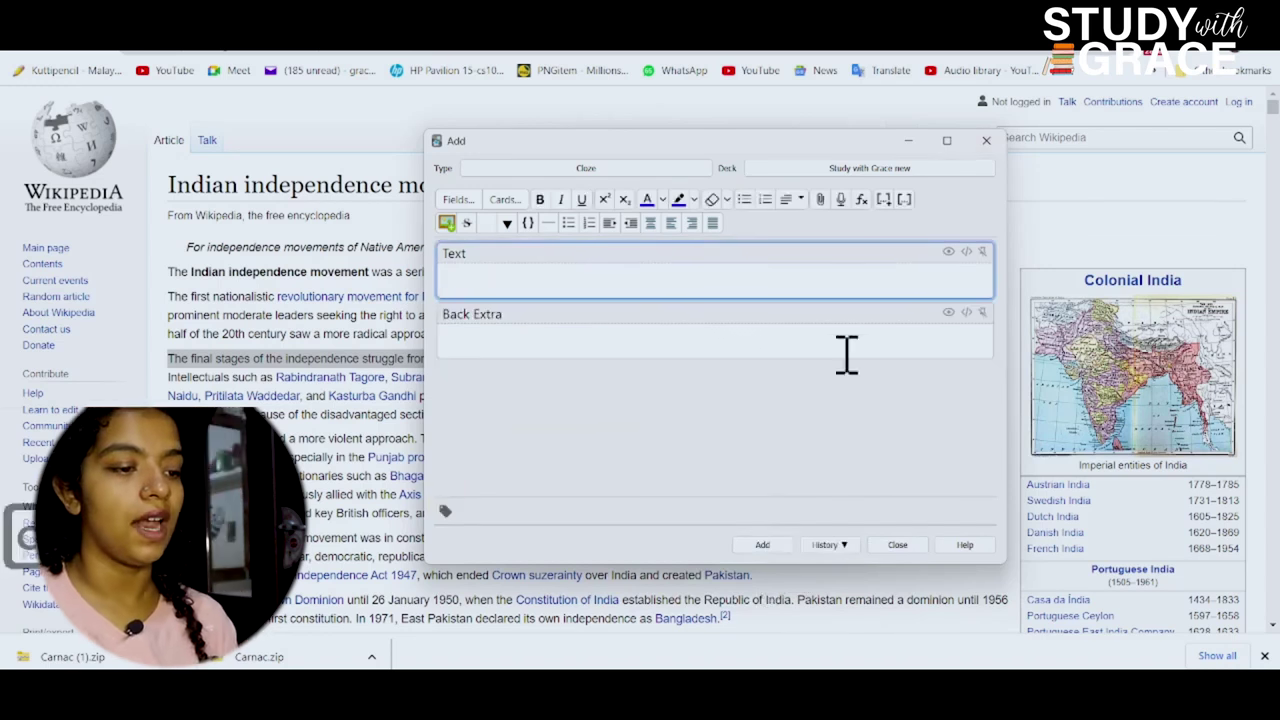
pyautogui.click(826, 544)
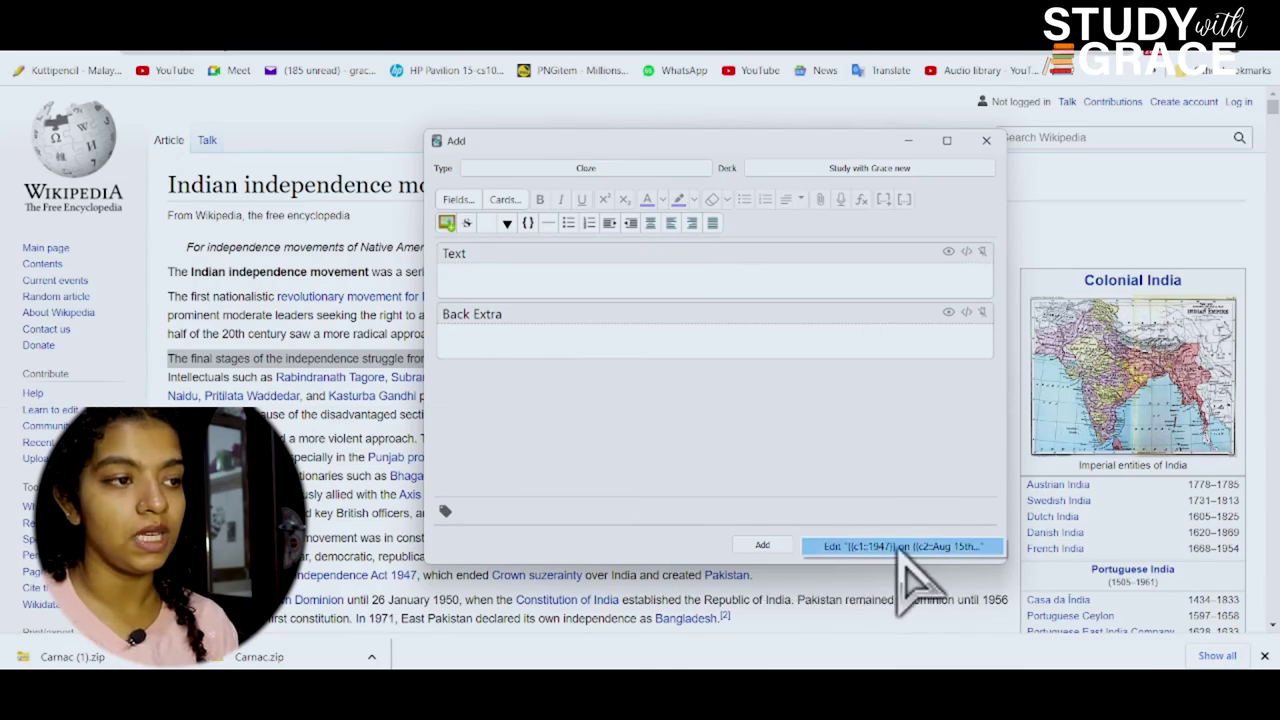
pyautogui.click(880, 550)
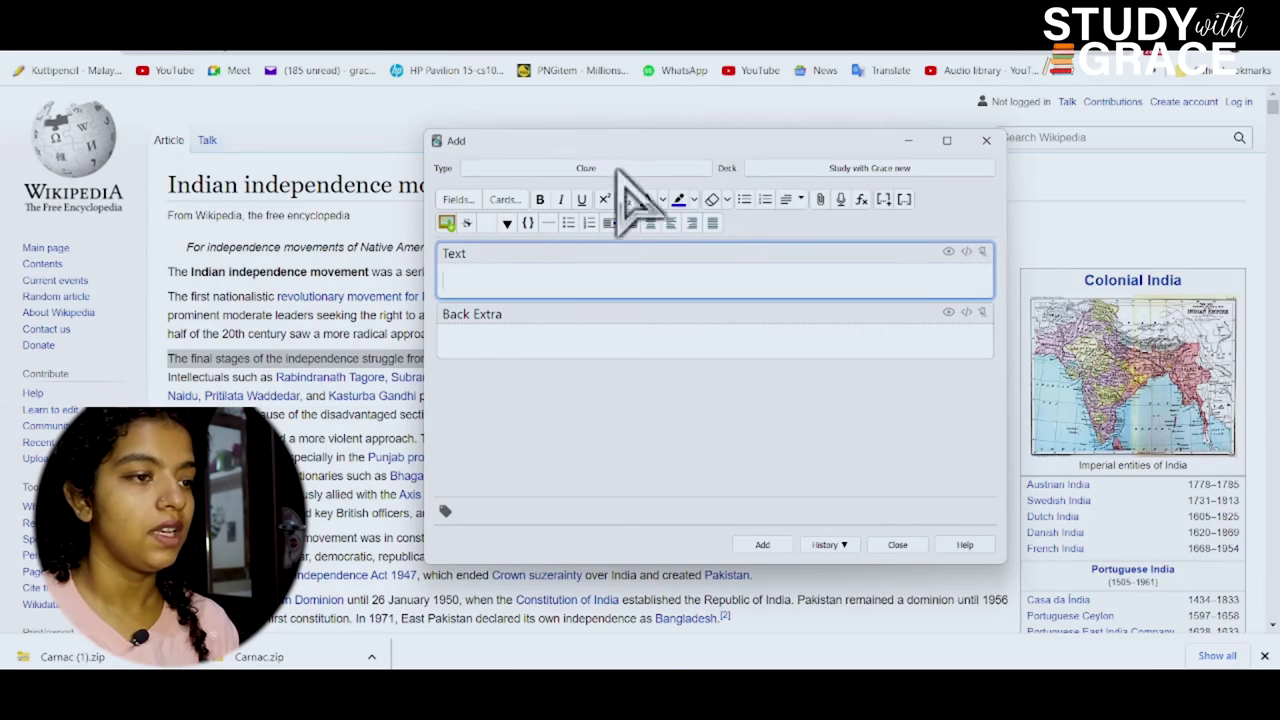
pyautogui.click(897, 544)
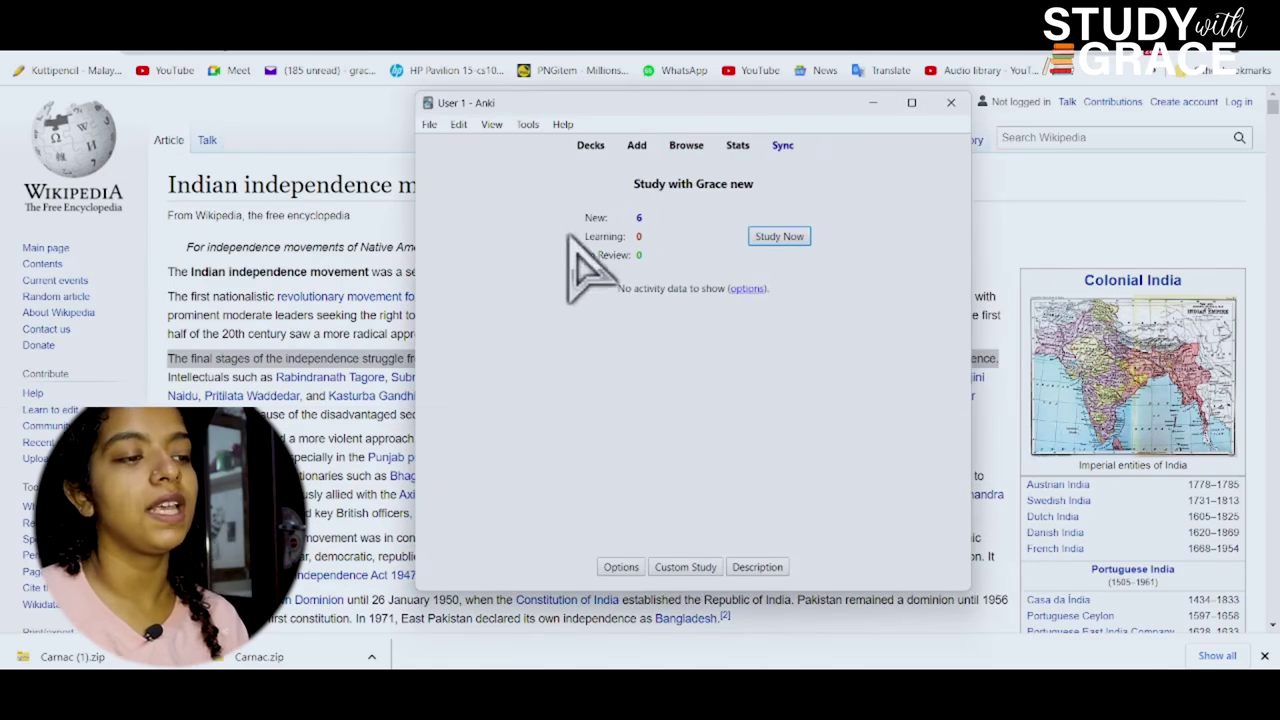
# - Start studying Study with Grace new and rate the first two cloze cards Easy
pyautogui.click(772, 240)
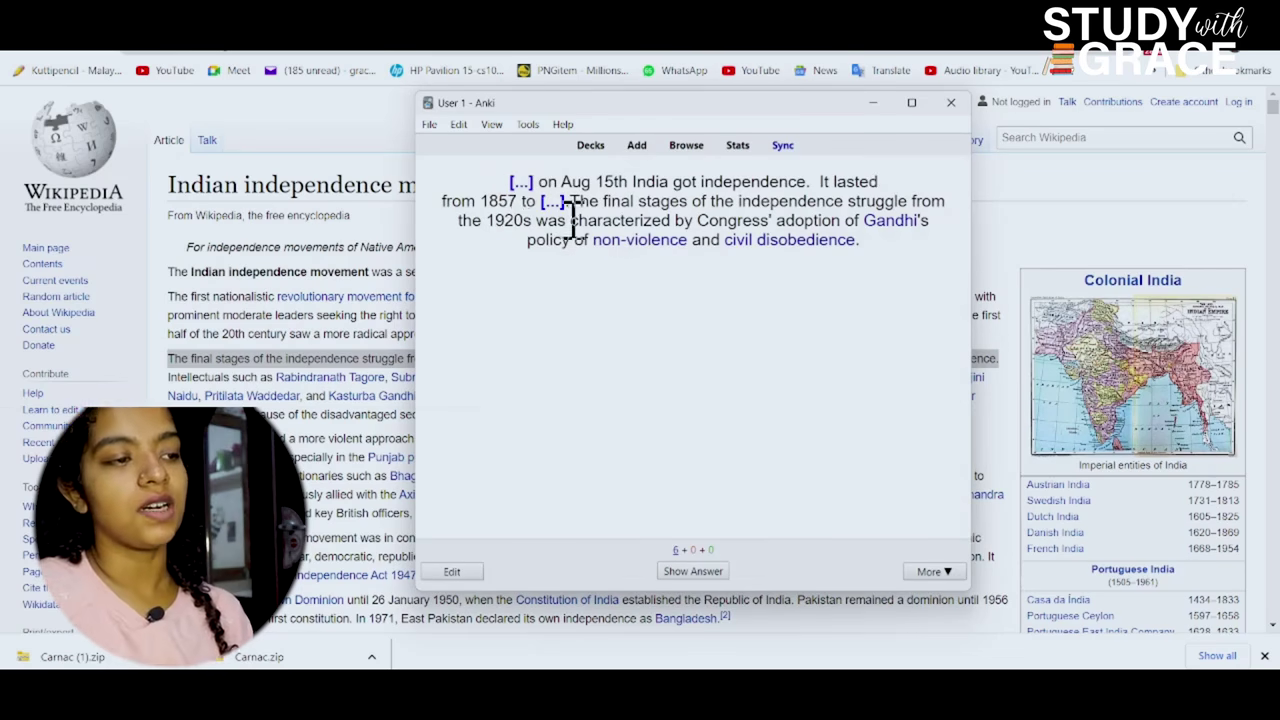
pyautogui.moveTo(512, 178); pyautogui.dragTo(543, 200)
pyautogui.click(543, 200)
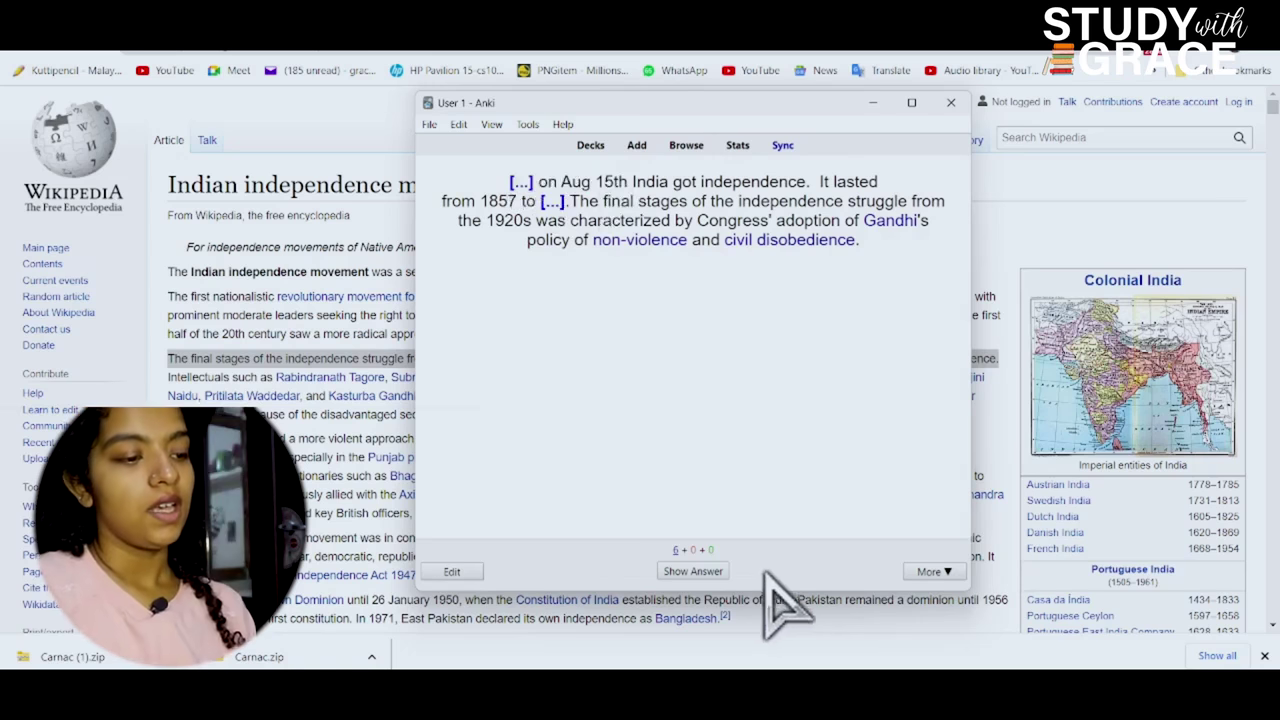
pyautogui.click(693, 575)
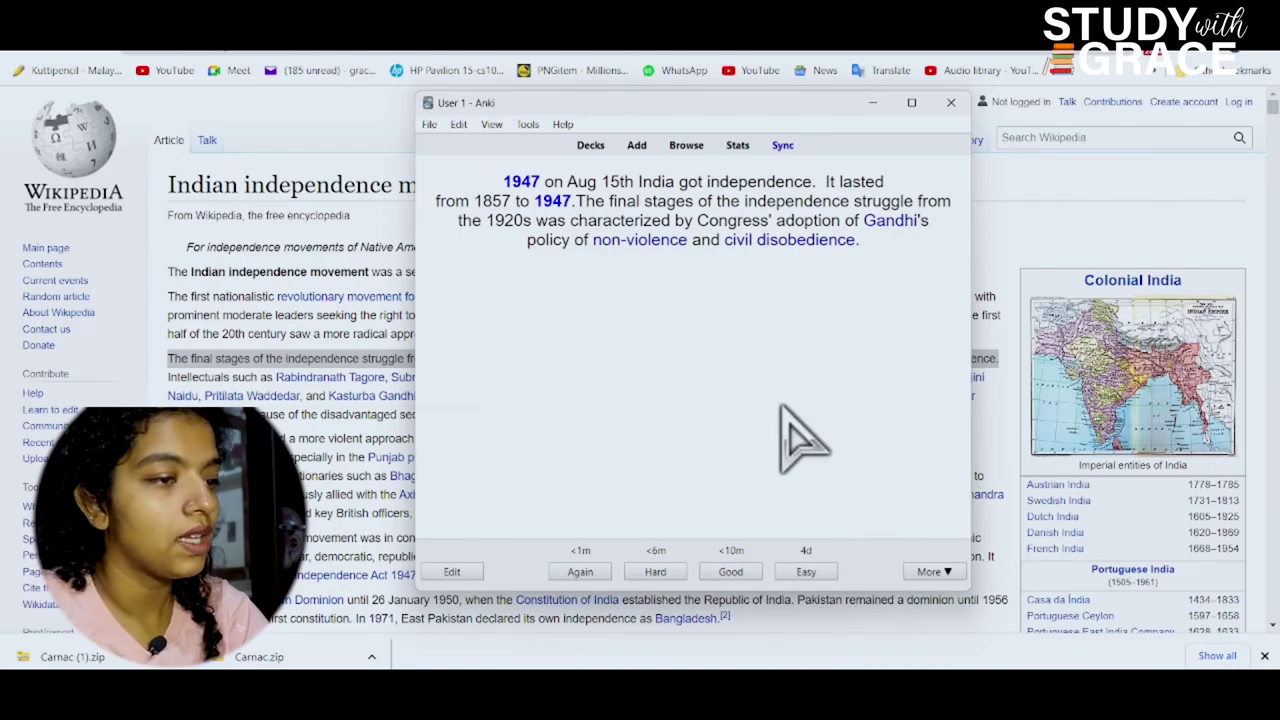
pyautogui.press('4')
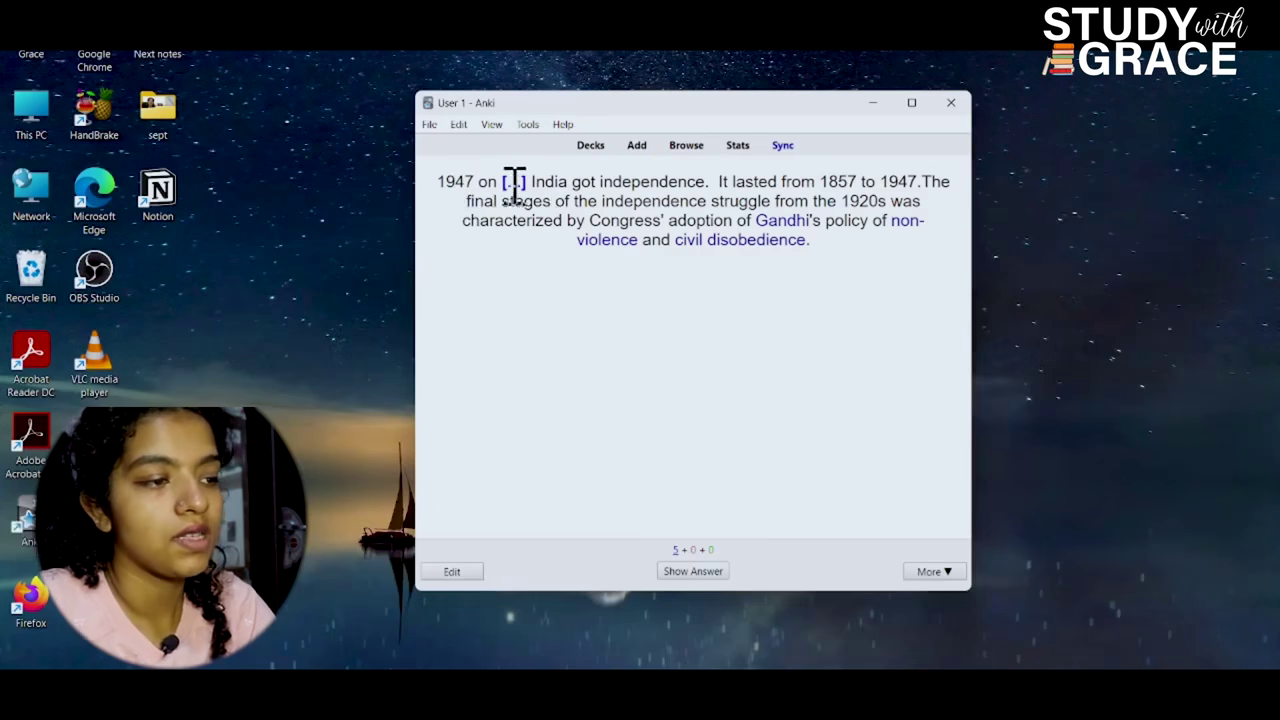
pyautogui.click(697, 571)
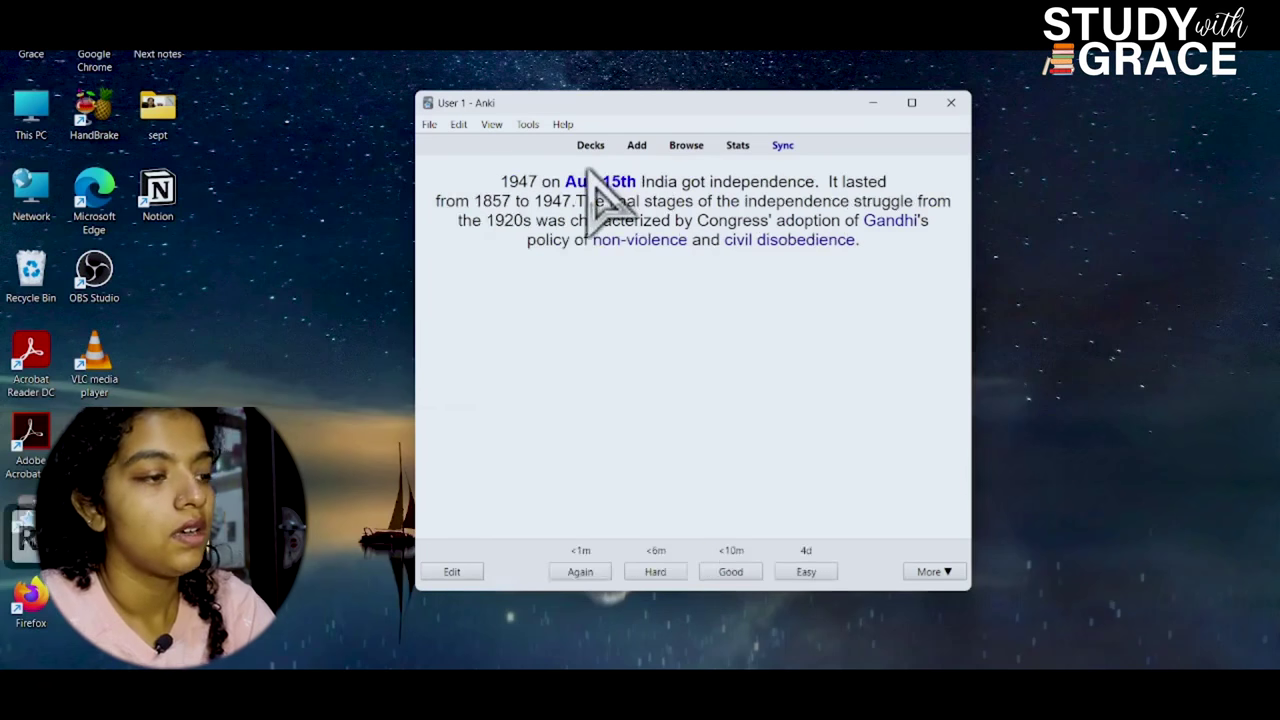
pyautogui.press('4')
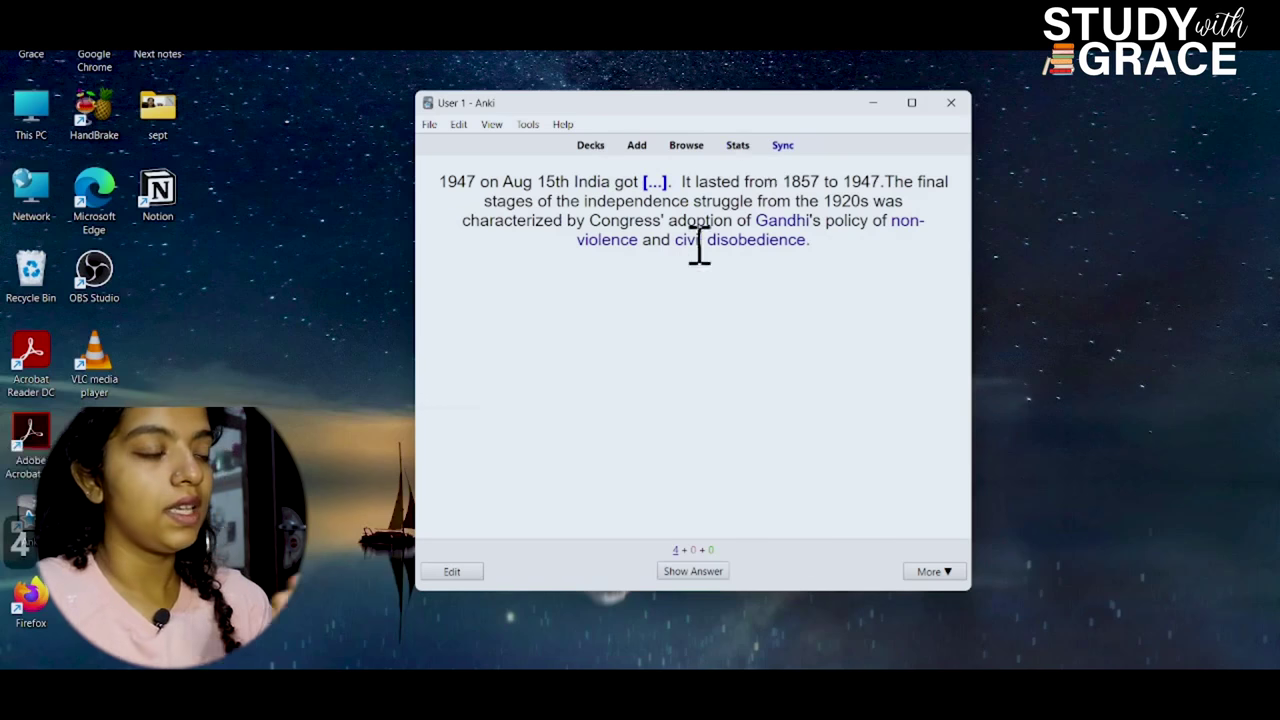
# - Start a Basic (and reversed card) note with '1947 indian got independence' in Front
pyautogui.click(638, 147)
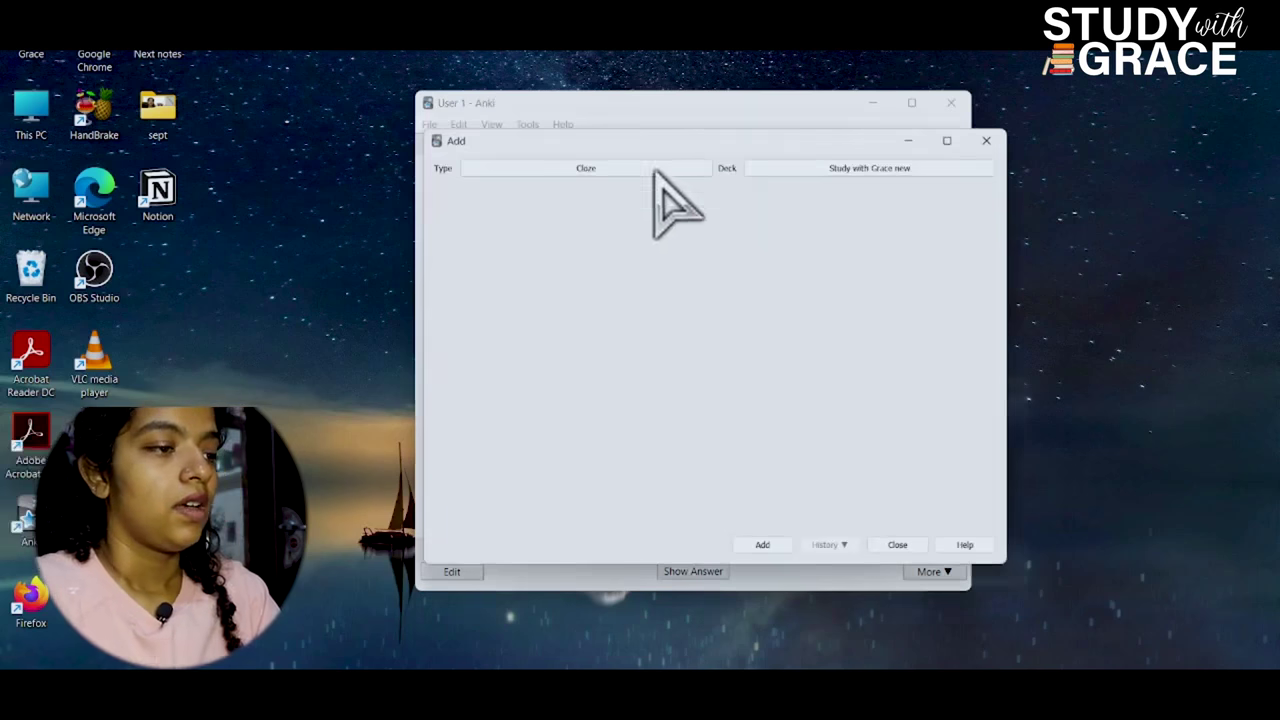
pyautogui.click(585, 166)
pyautogui.click(560, 268)
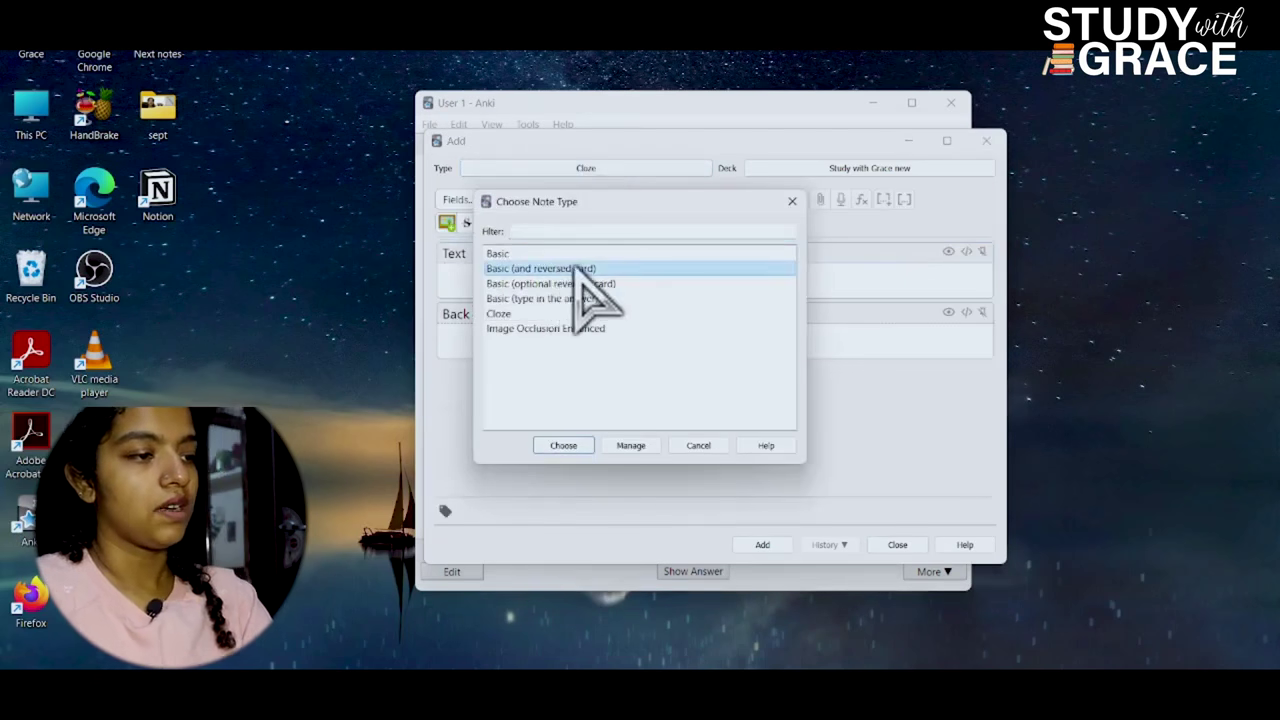
pyautogui.click(563, 445)
pyautogui.write('1947 indian got inde')
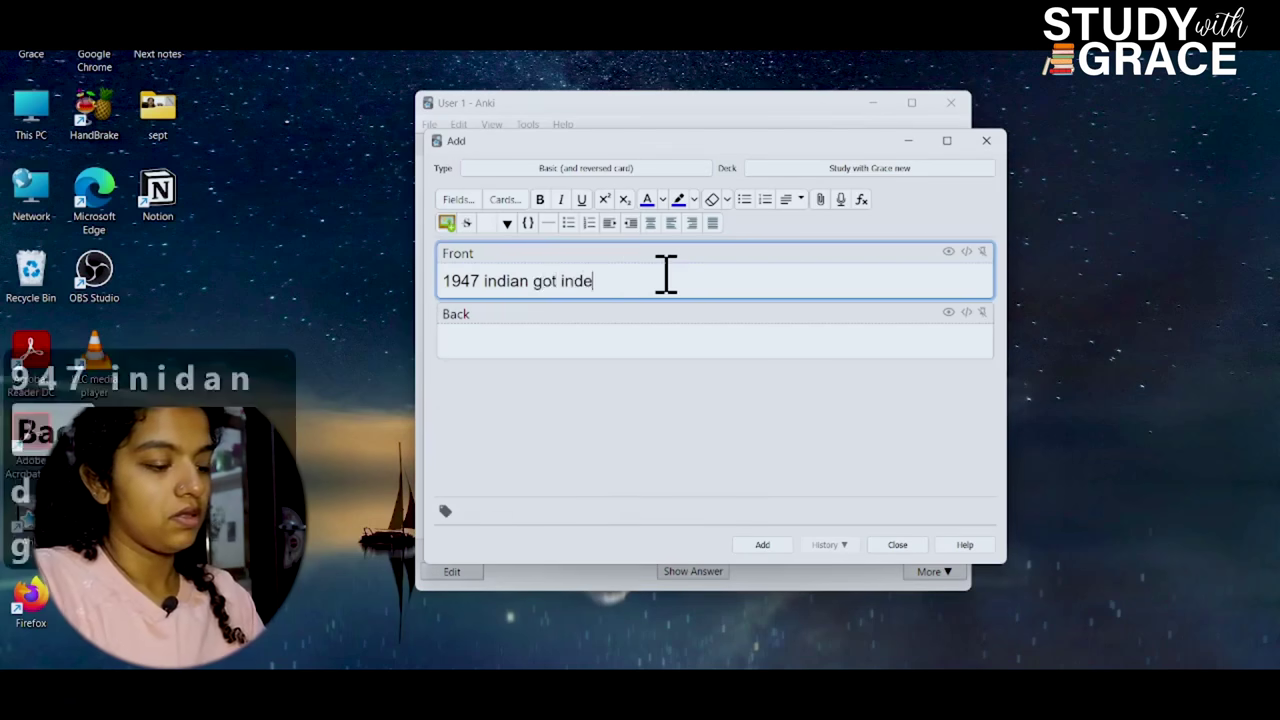
pyautogui.write('pend')
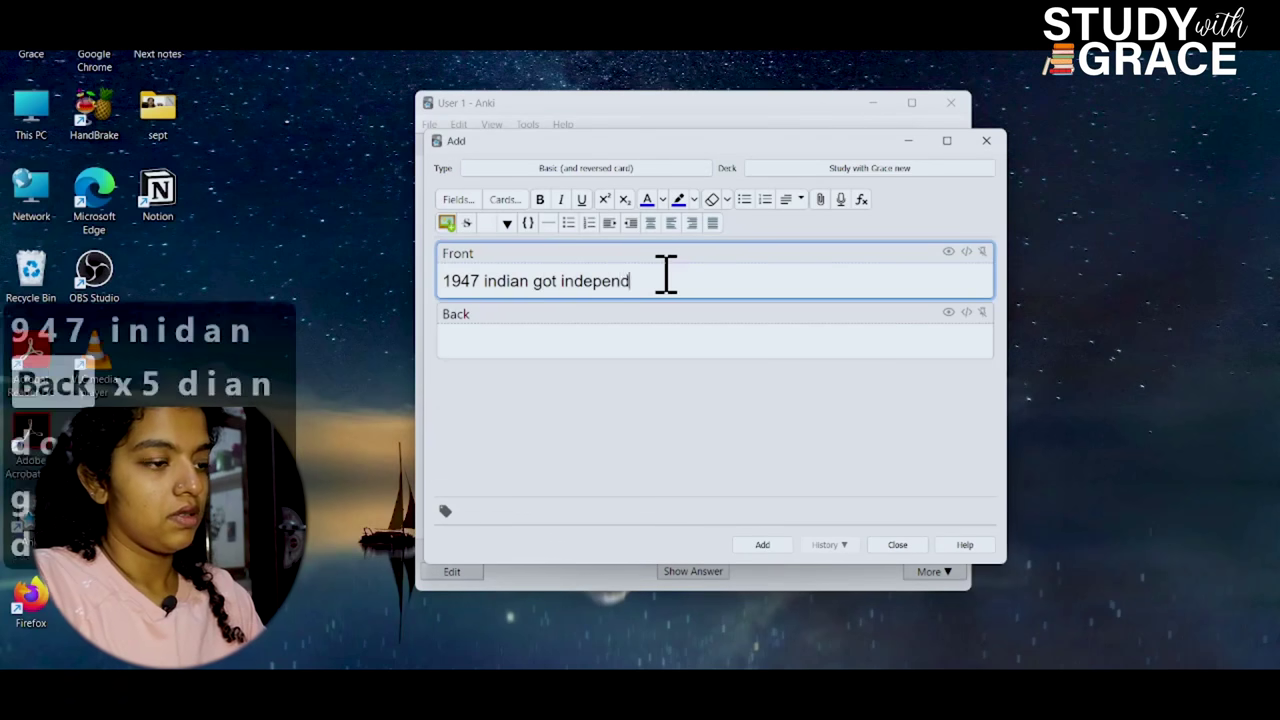
pyautogui.write('ence')
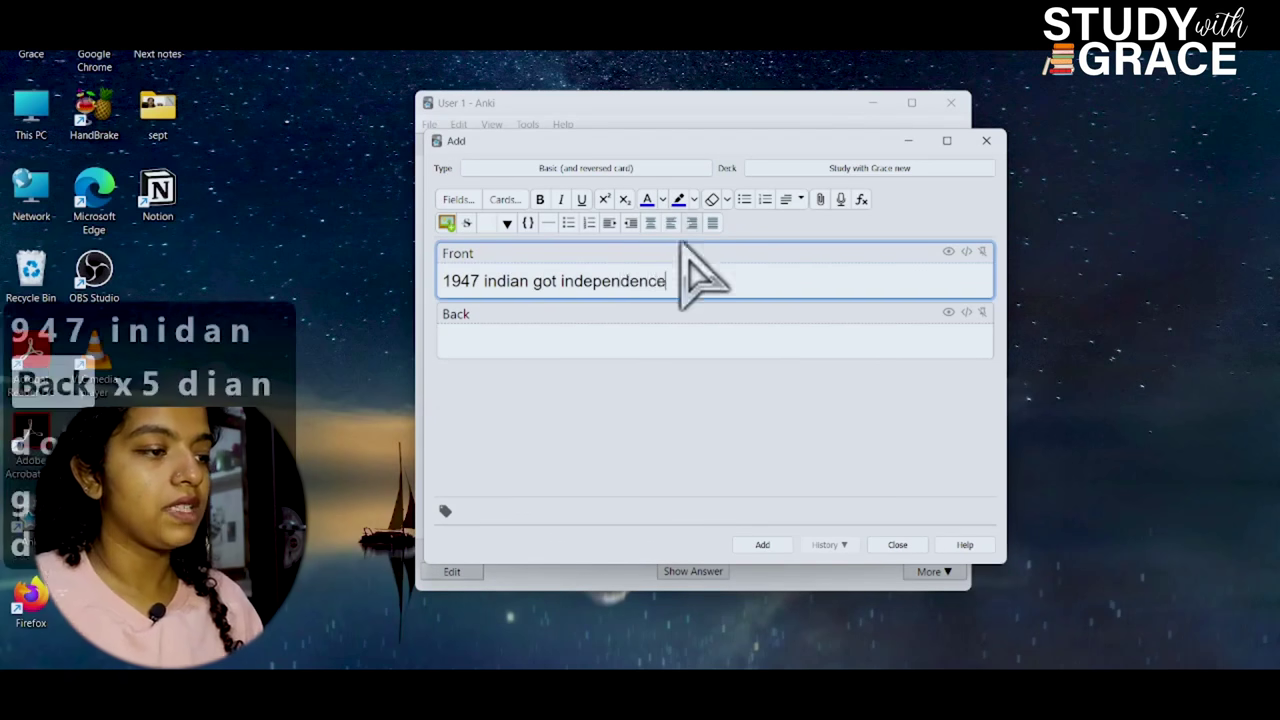
# - Move 'indian got independence' to the Back field, add the card, and close the editor
pyautogui.moveTo(486, 283); pyautogui.dragTo(714, 288)
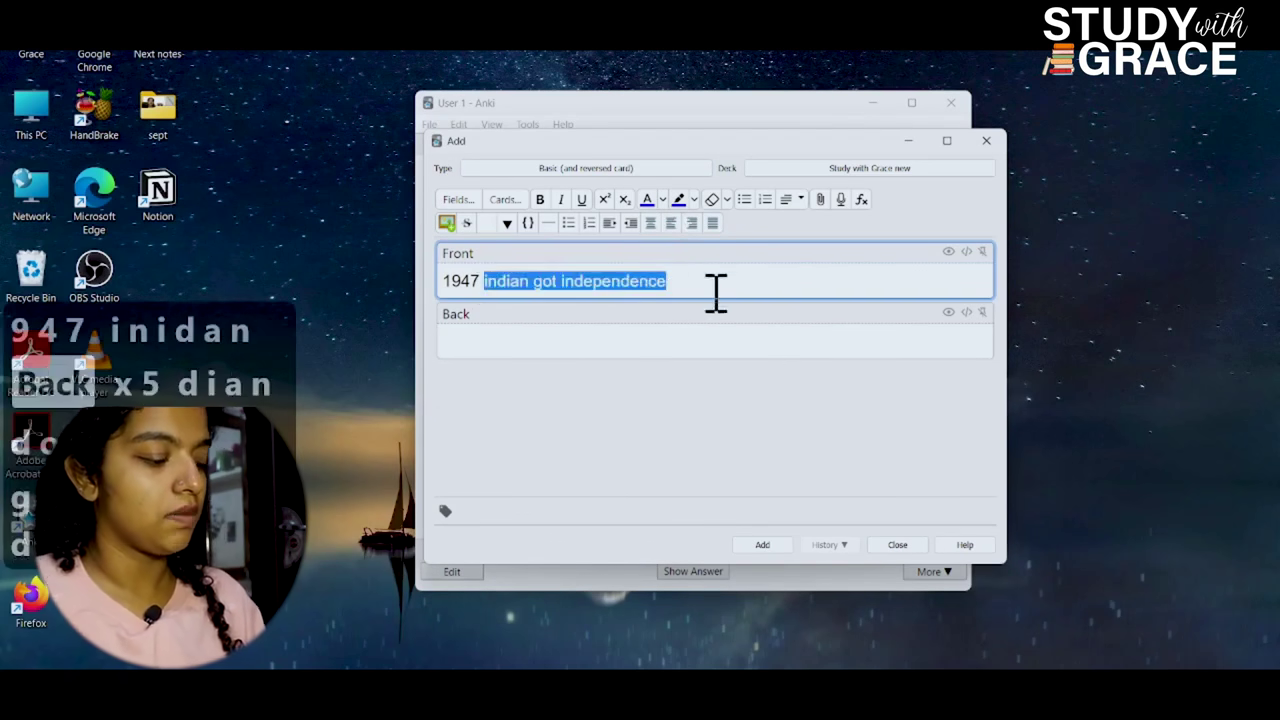
pyautogui.press('BackSpace')
pyautogui.click(662, 341)
pyautogui.write('indian got independence')
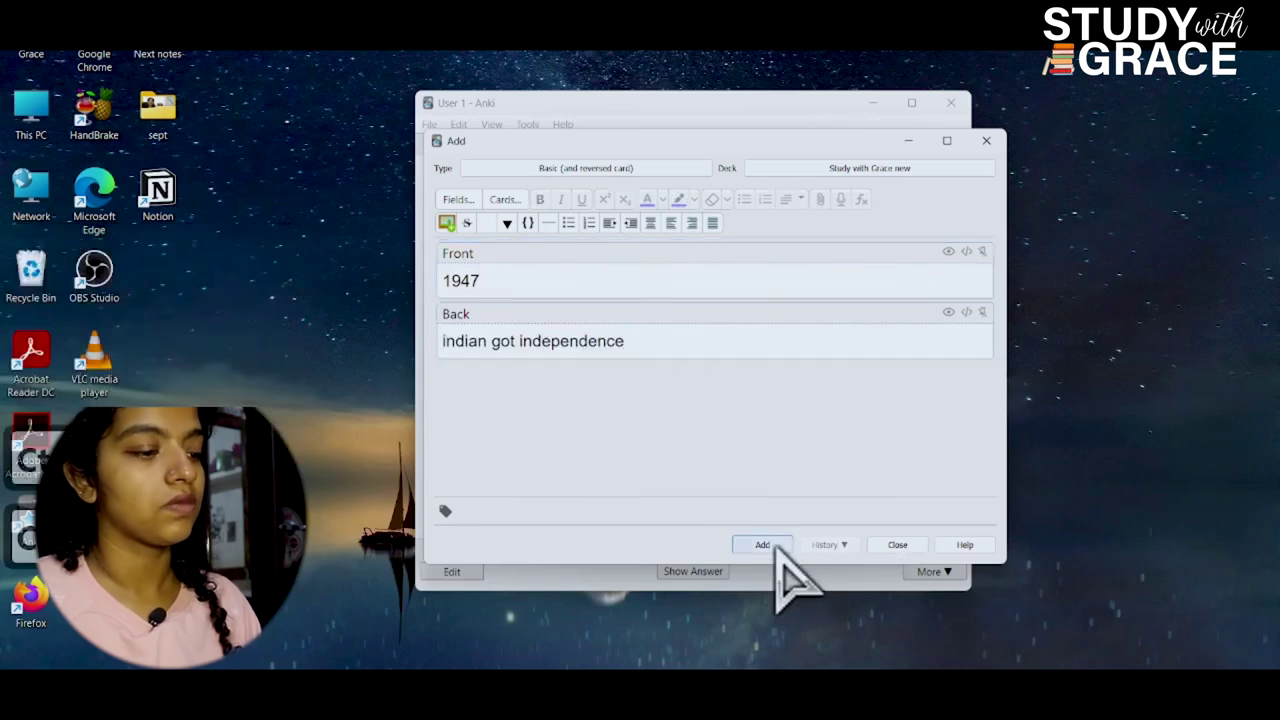
pyautogui.click(777, 553)
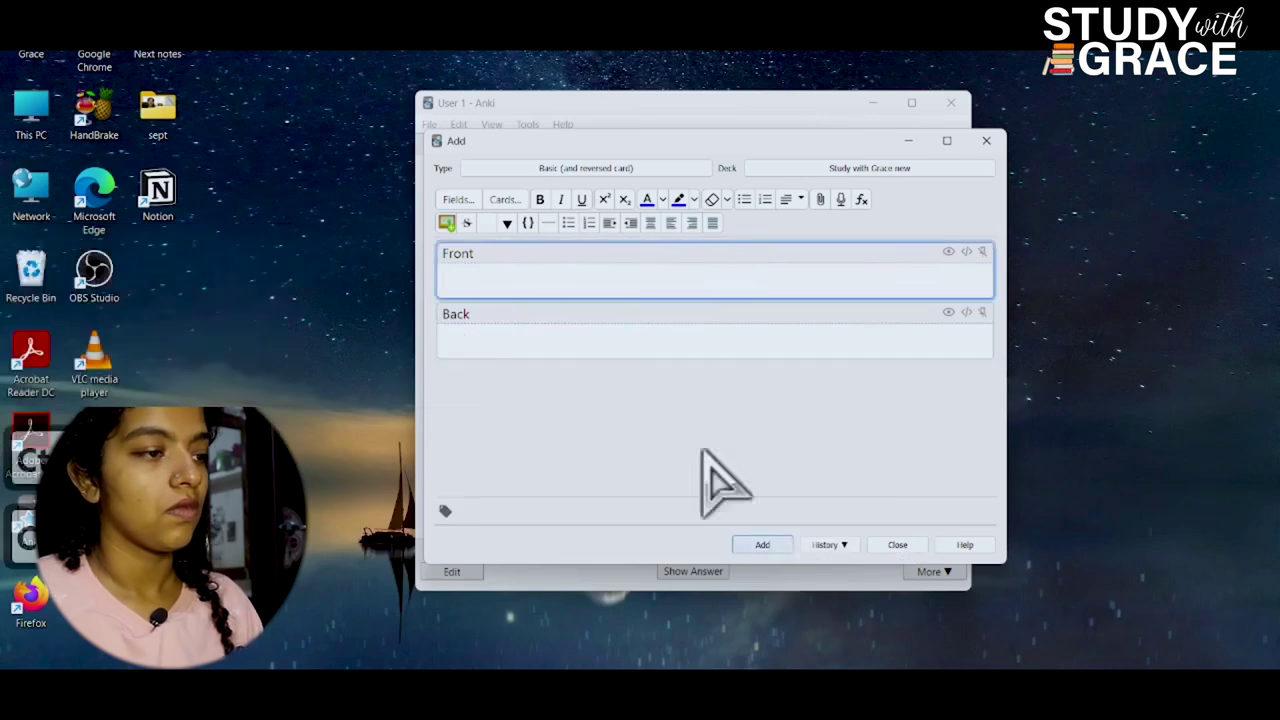
pyautogui.click(986, 141)
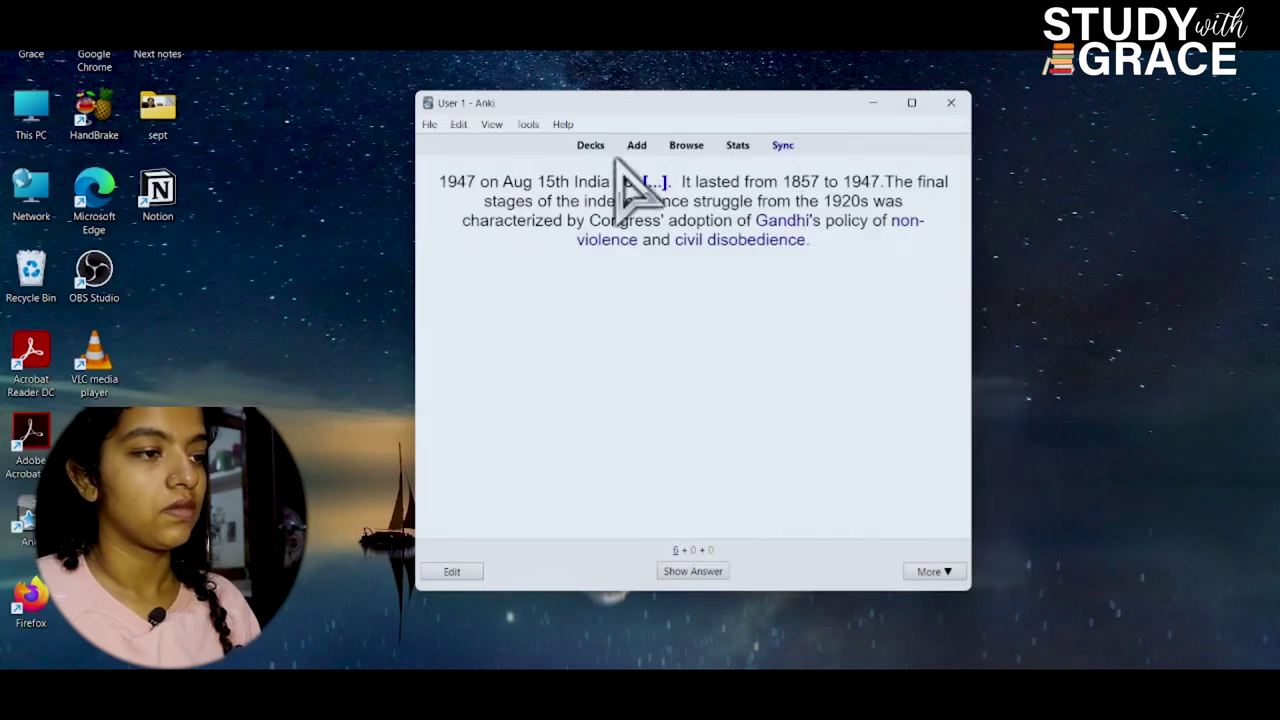
# - Review the 1947 cards, rating one Again and one Hard, then select the reverse card's text
pyautogui.click(697, 572)
pyautogui.press('space')
pyautogui.press('space')
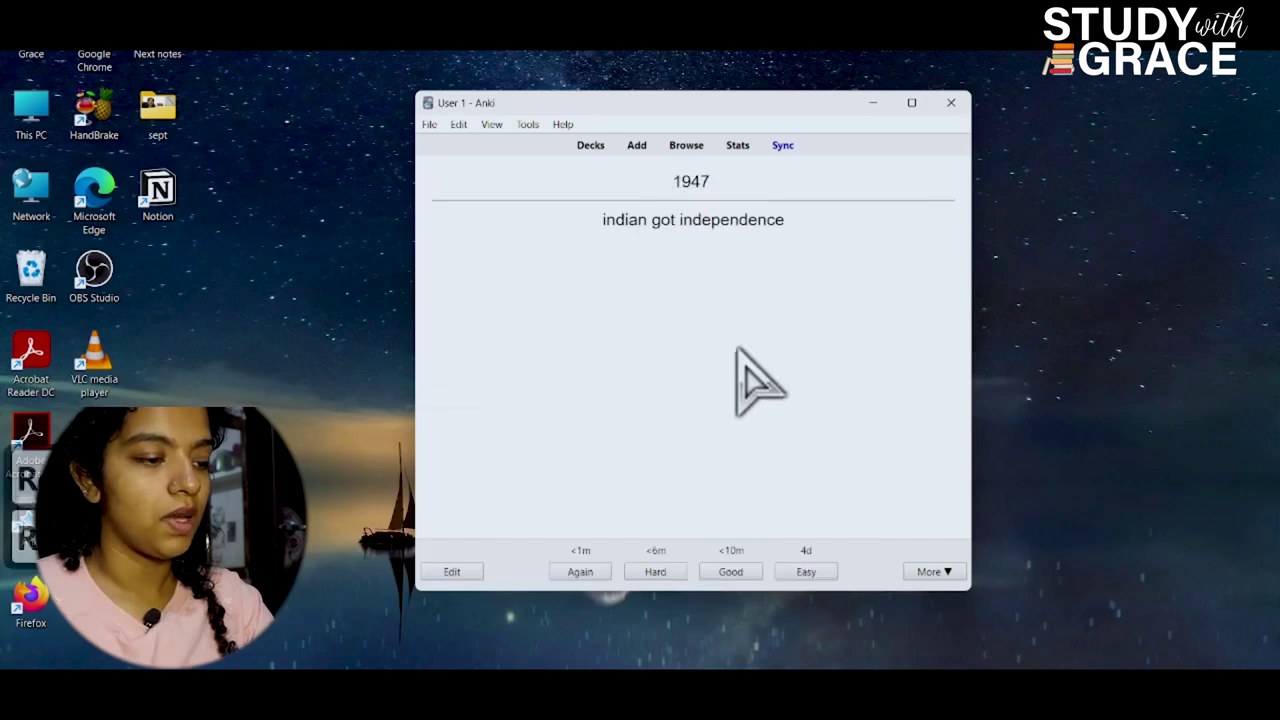
pyautogui.click(588, 572)
pyautogui.press('space')
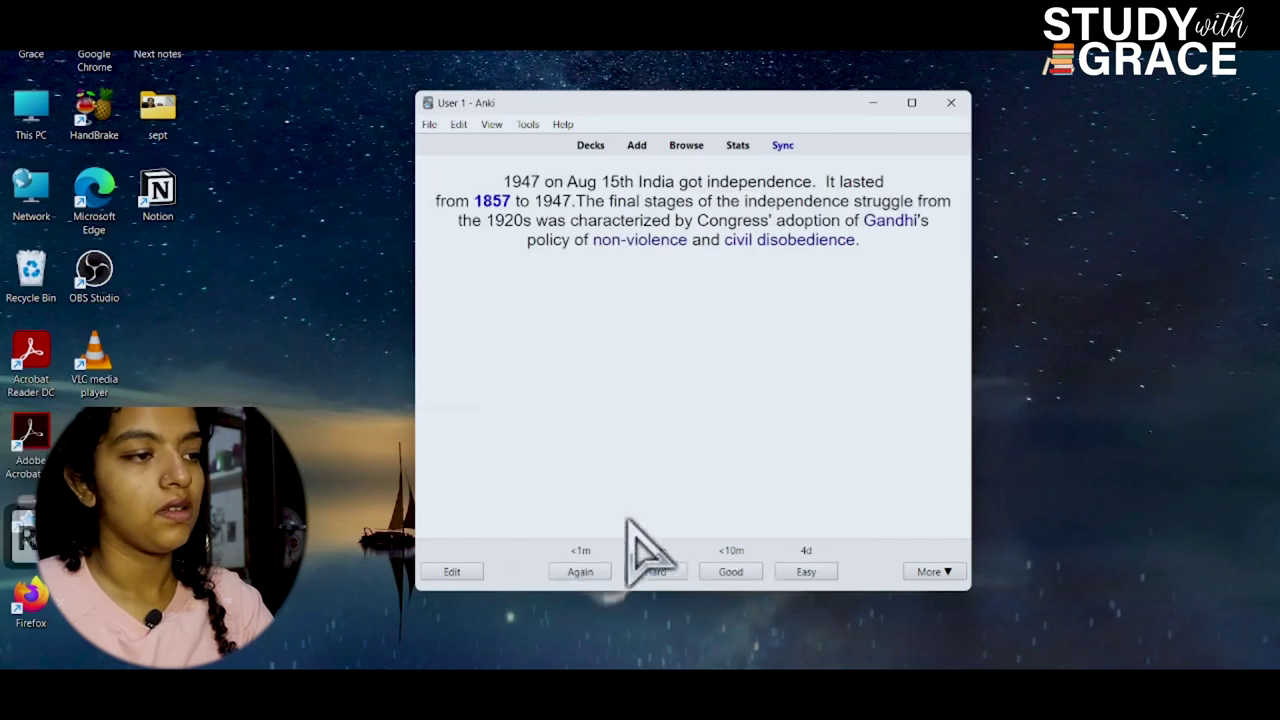
pyautogui.click(640, 570)
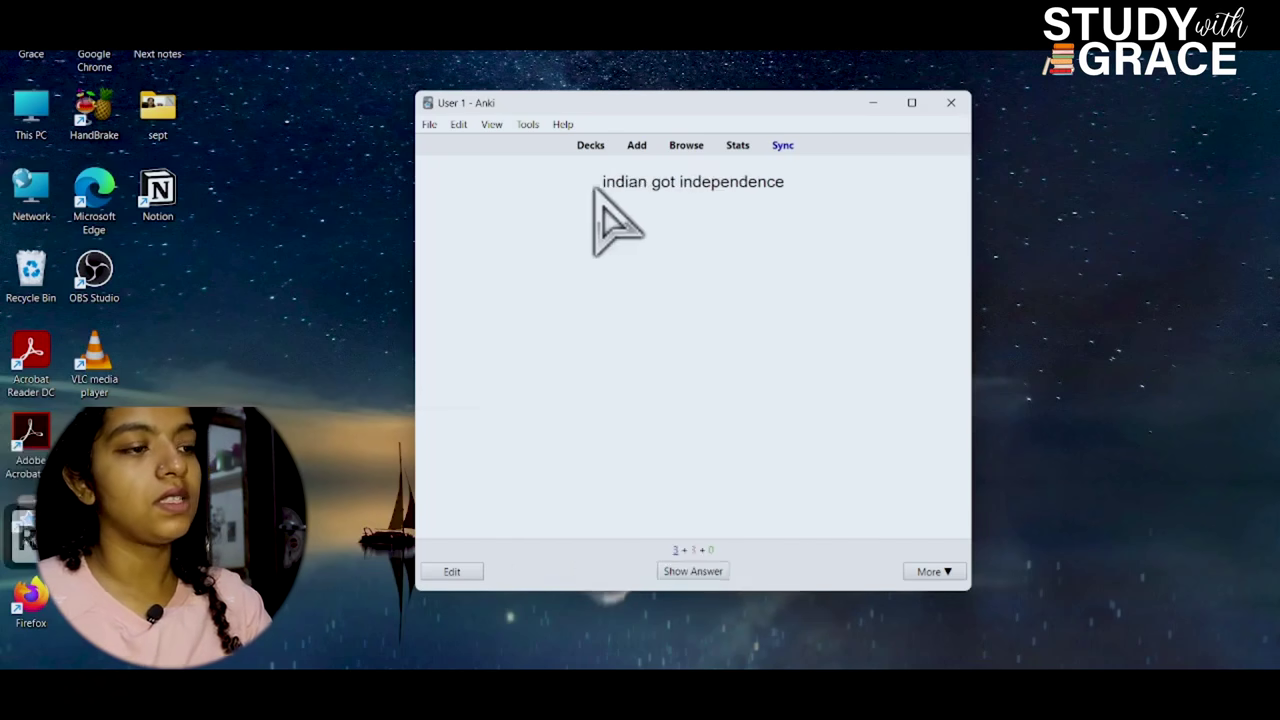
pyautogui.moveTo(590, 190); pyautogui.dragTo(929, 243)
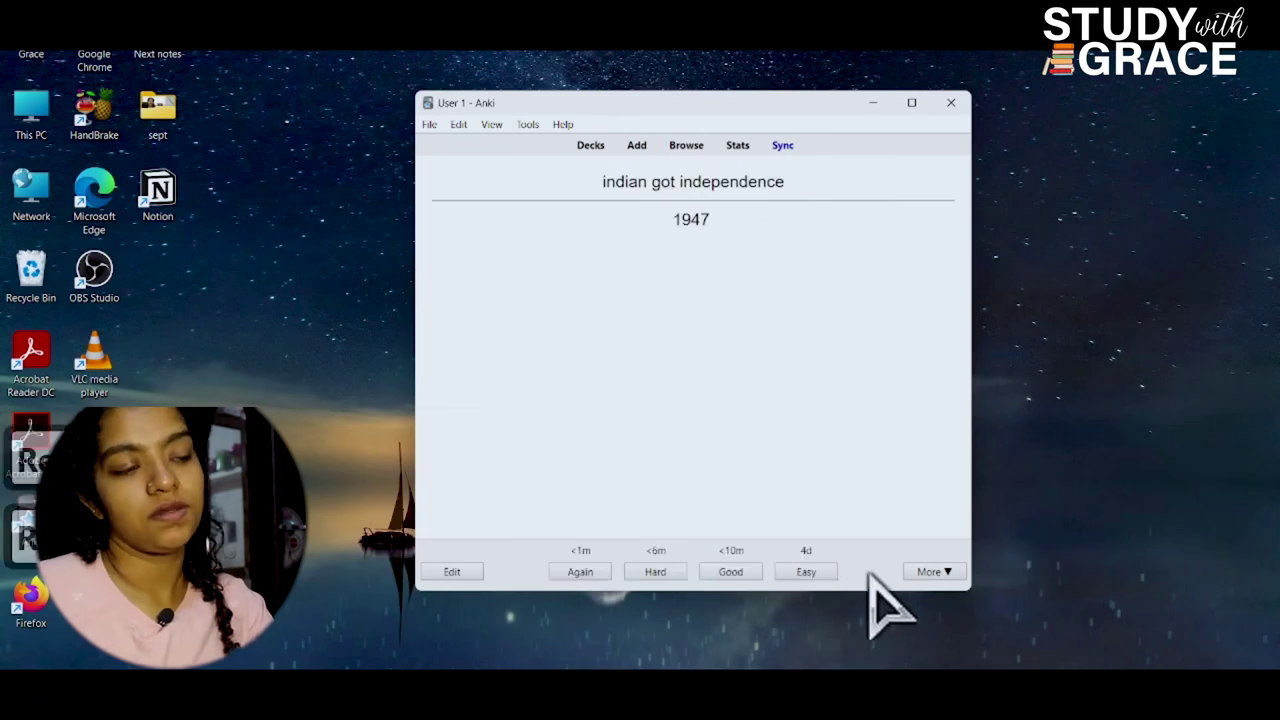
# - Open a new note and browse the note types, including Image Occlusion Enhanced, keeping the current type
pyautogui.click(637, 147)
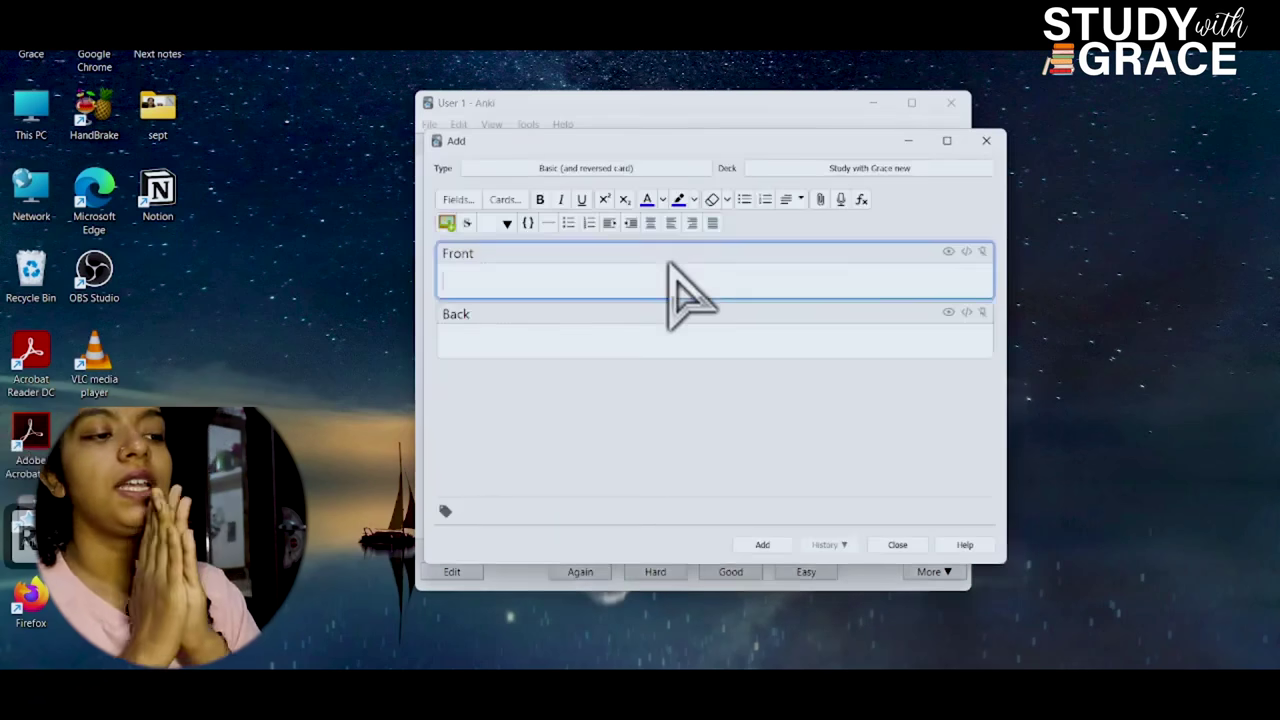
pyautogui.click(565, 169)
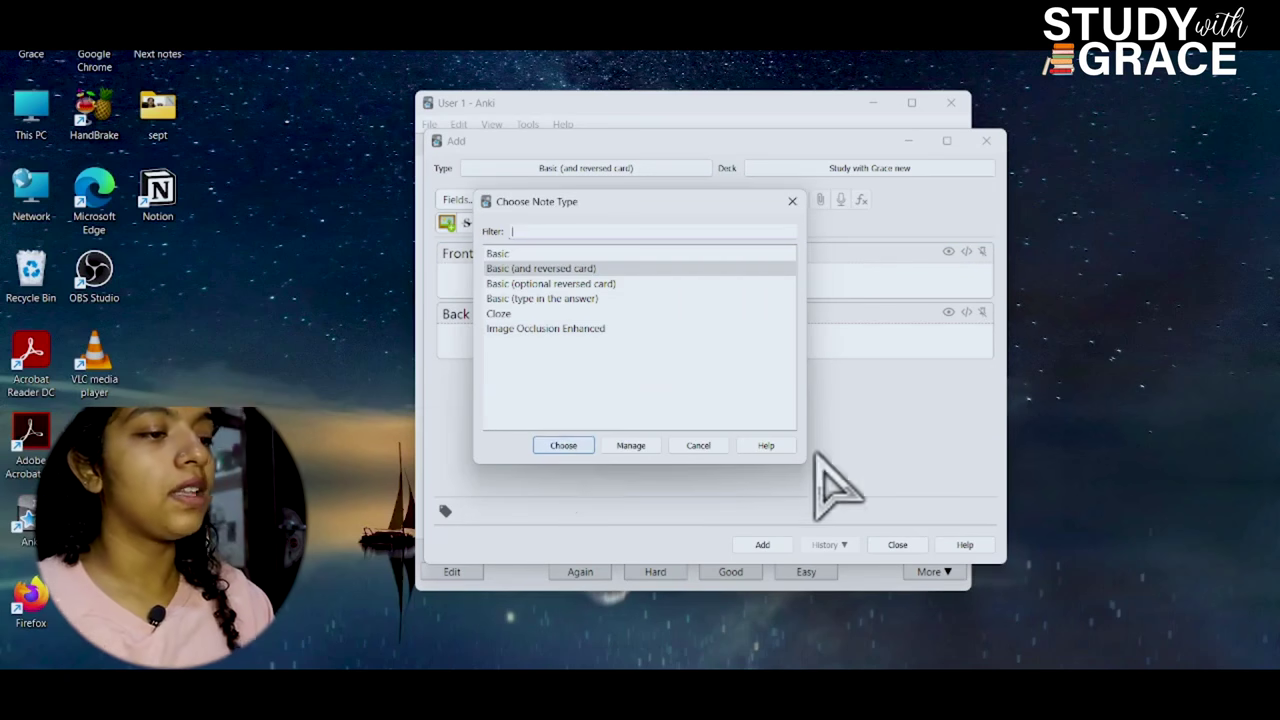
pyautogui.click(792, 201)
pyautogui.moveTo(840, 695)
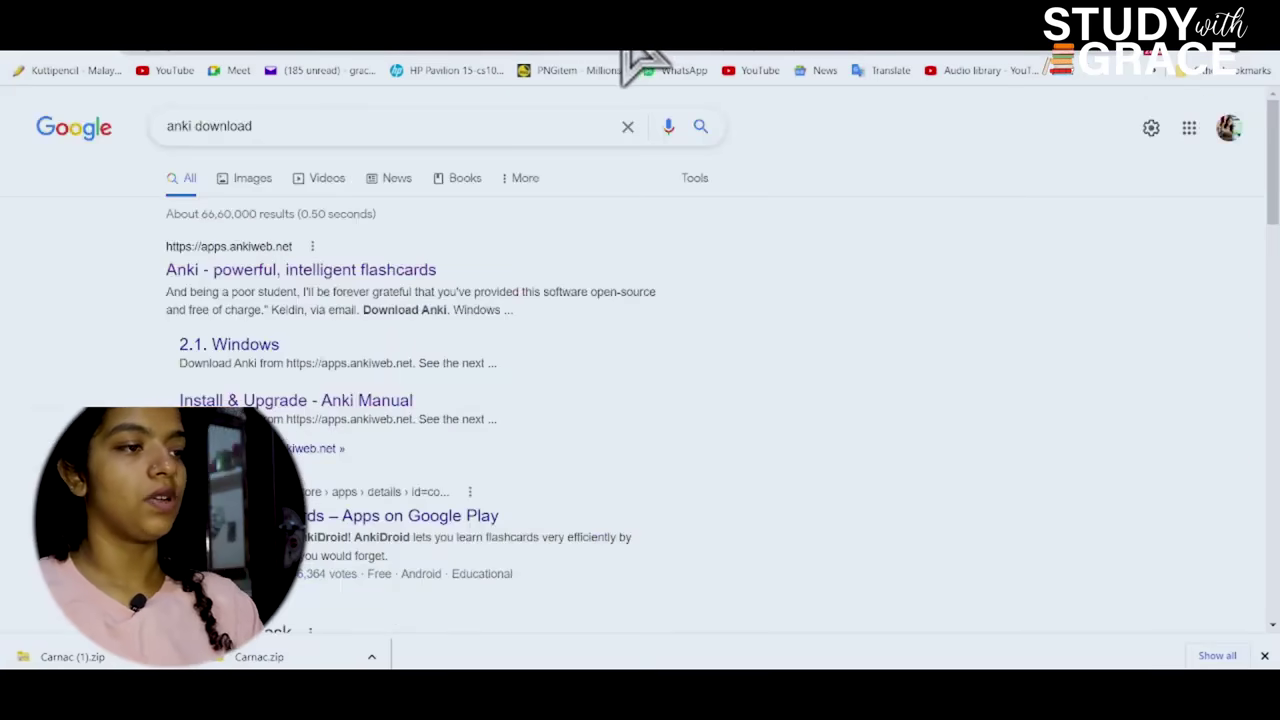
# - Search Google for 'image occlusion anki' in a new tab
pyautogui.hotkey('ctrl', 't')
pyautogui.write('Imange')
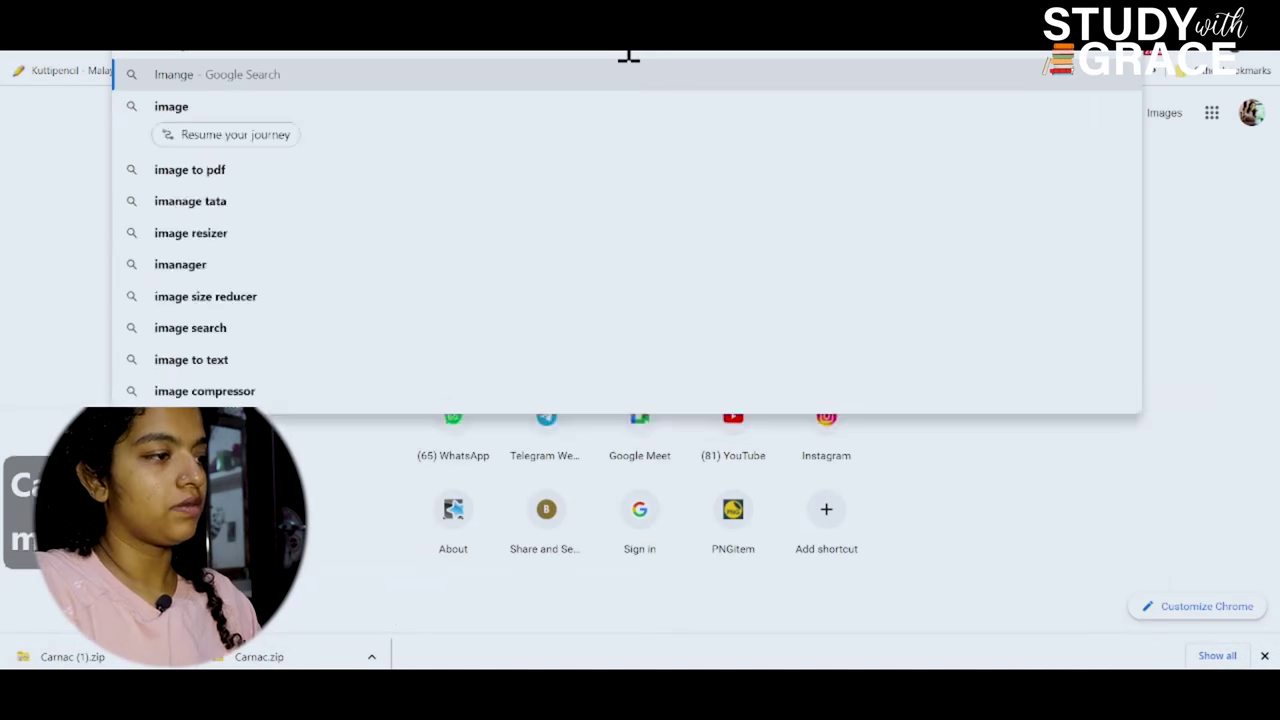
pyautogui.press('BackSpace')
pyautogui.press('BackSpace')
pyautogui.press('BackSpace')
pyautogui.write('ge')
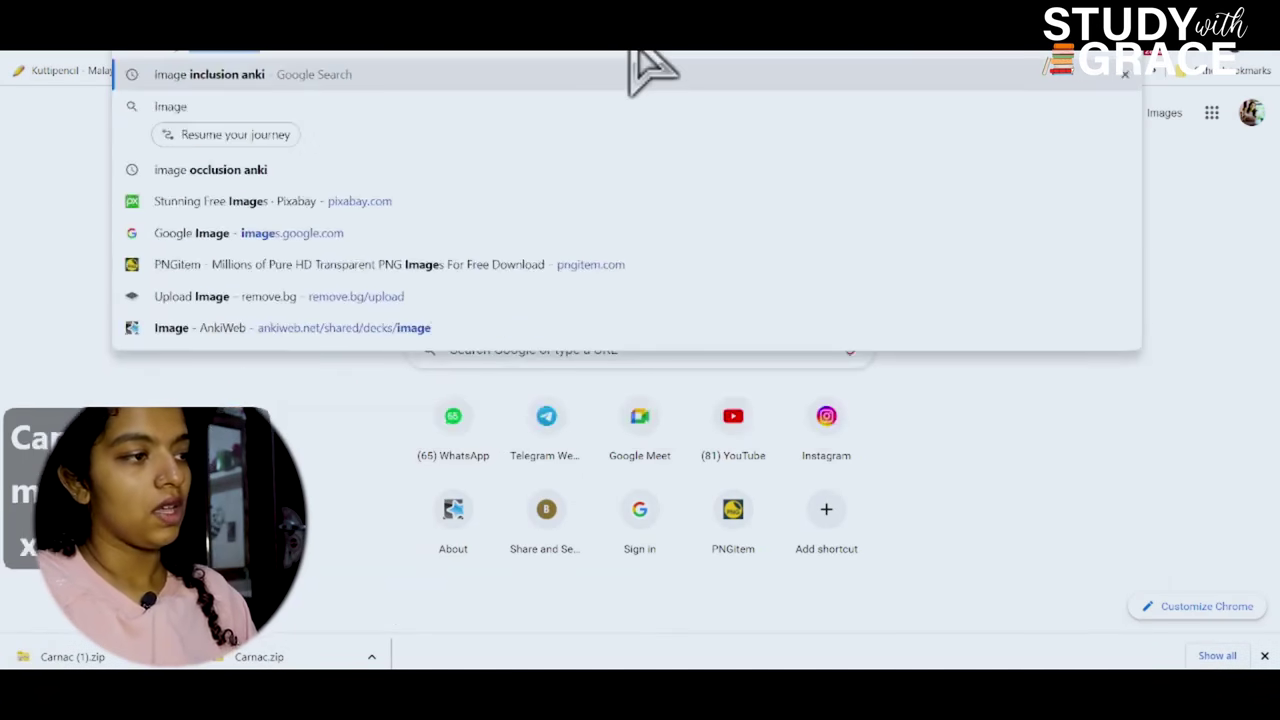
pyautogui.press('Right')
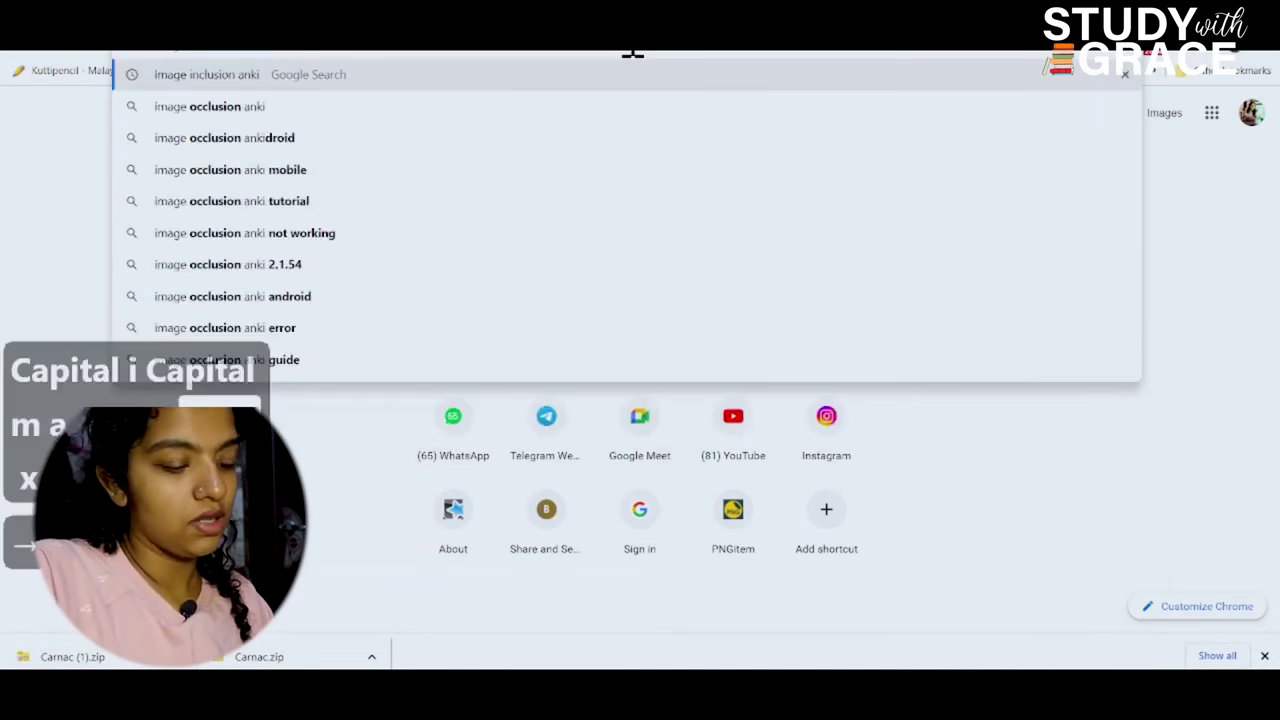
pyautogui.press('Return')
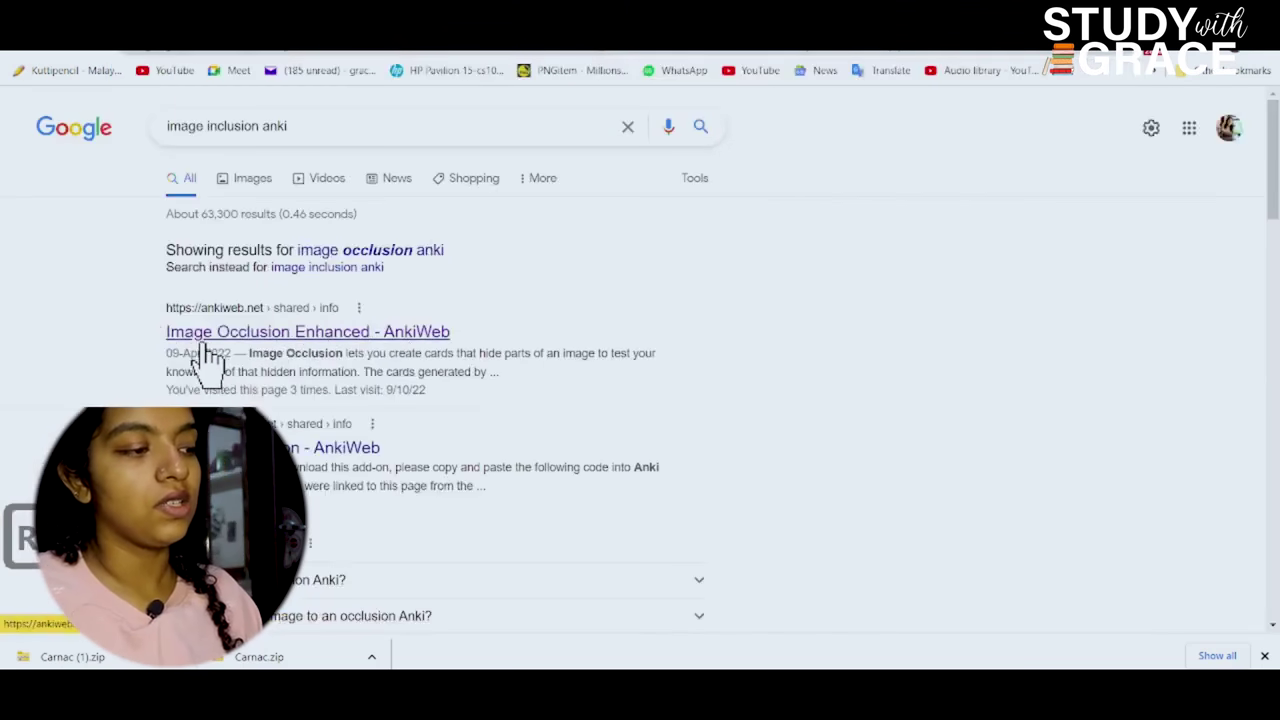
pyautogui.click(214, 338)
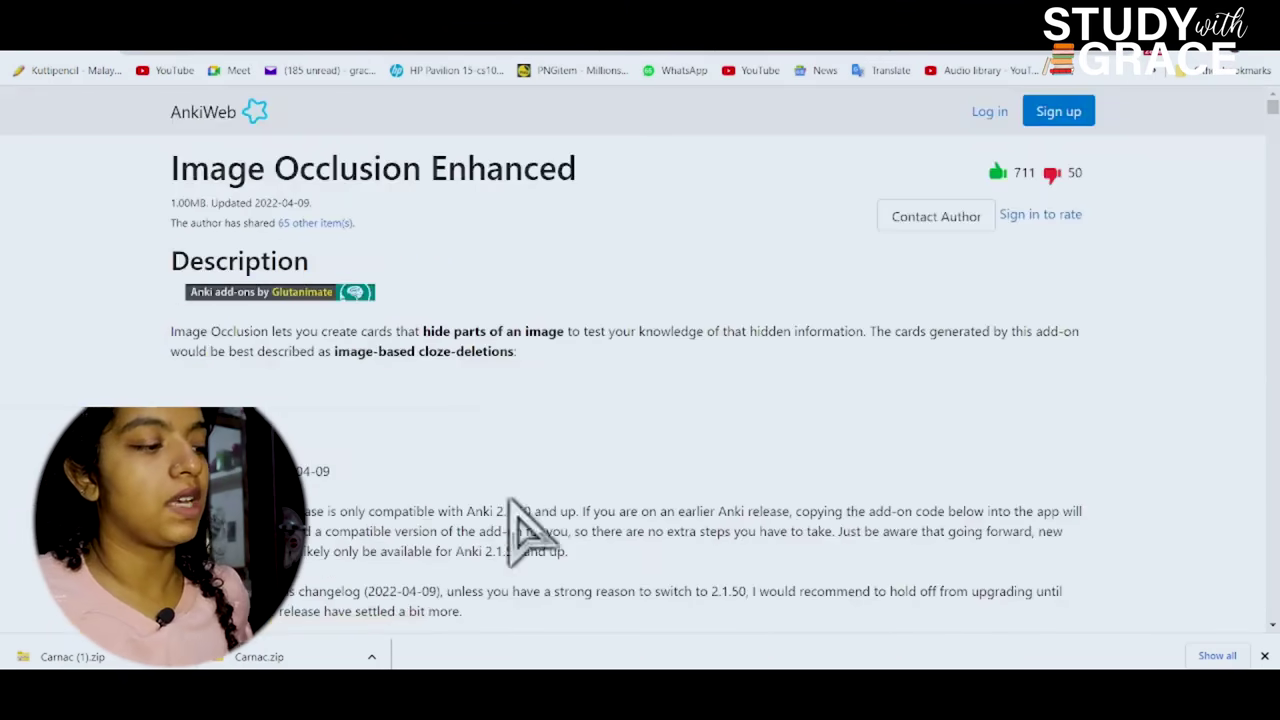
pyautogui.scroll(-20, 340, 460)
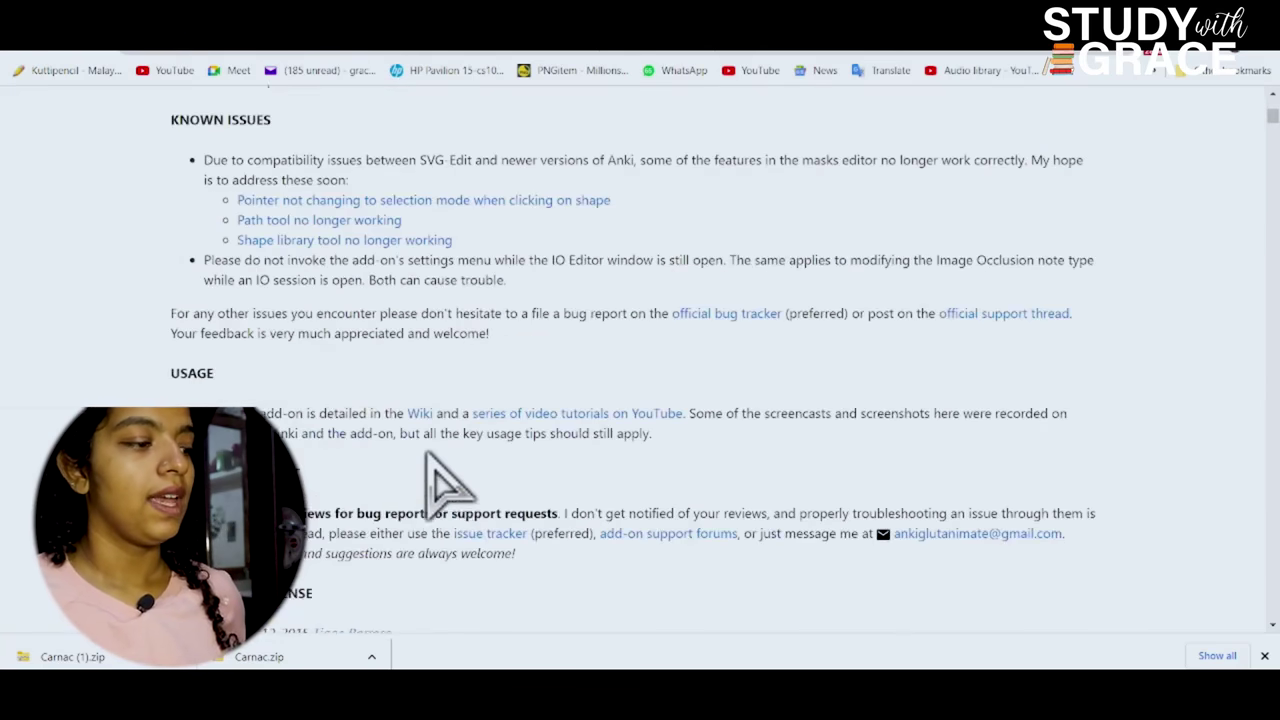
pyautogui.moveTo(180, 255); pyautogui.dragTo(303, 258)
pyautogui.hotkey('ctrl', 'c')
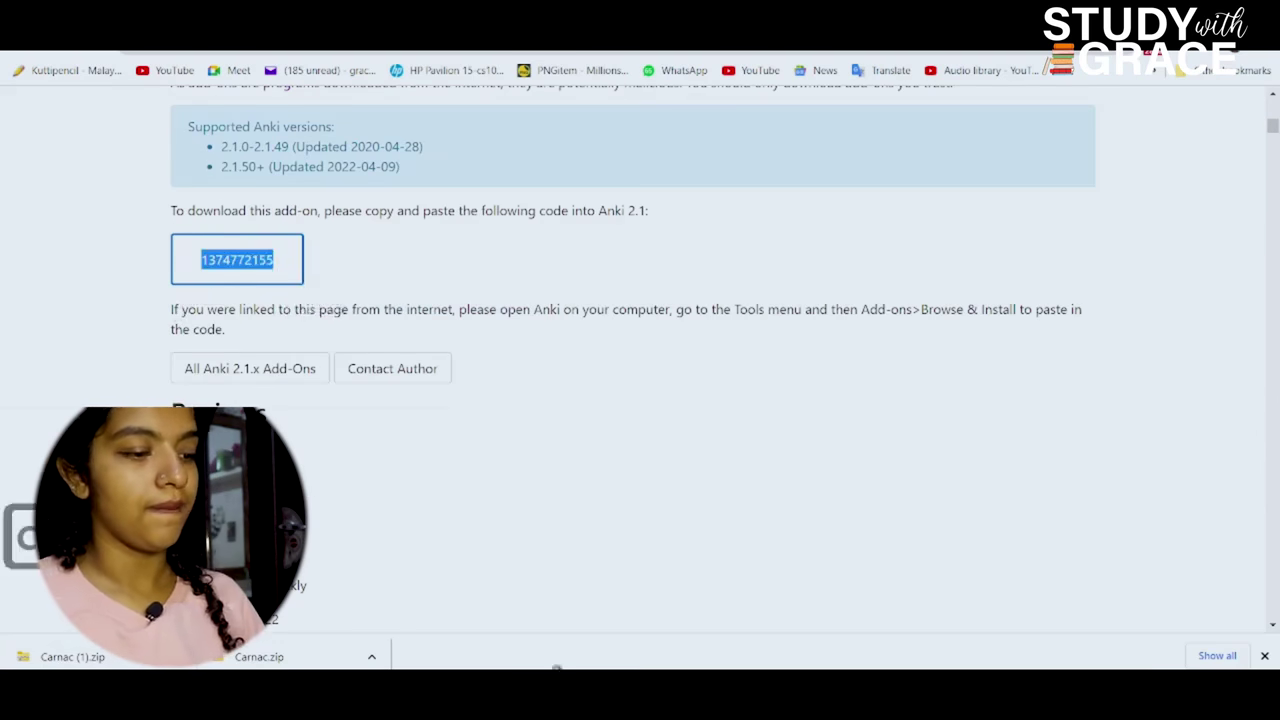
pyautogui.click(800, 656)
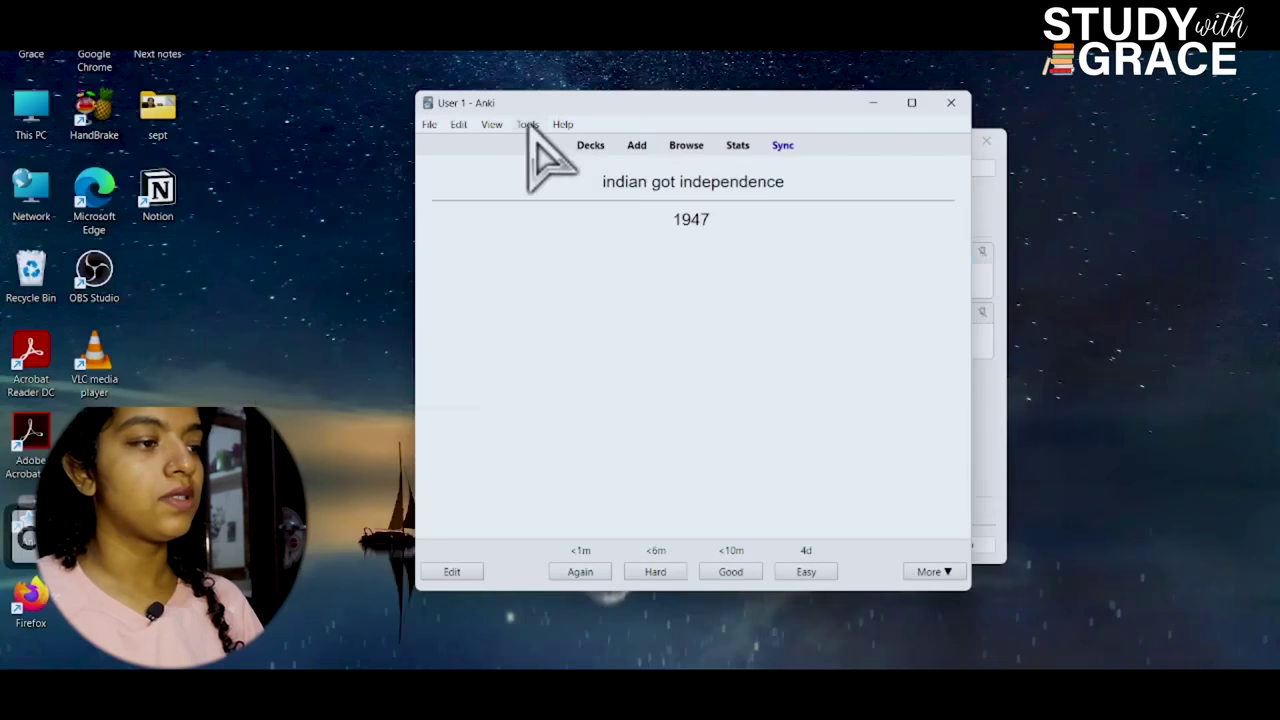
pyautogui.click(528, 125)
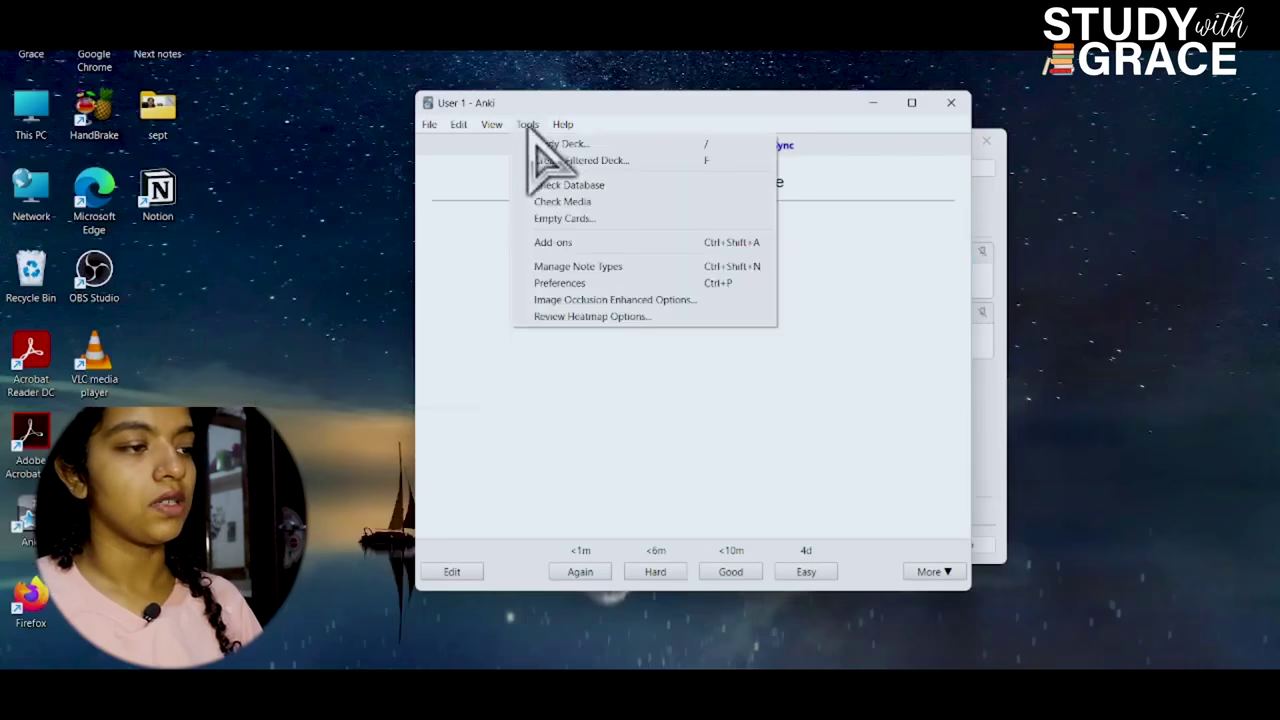
pyautogui.click(640, 242)
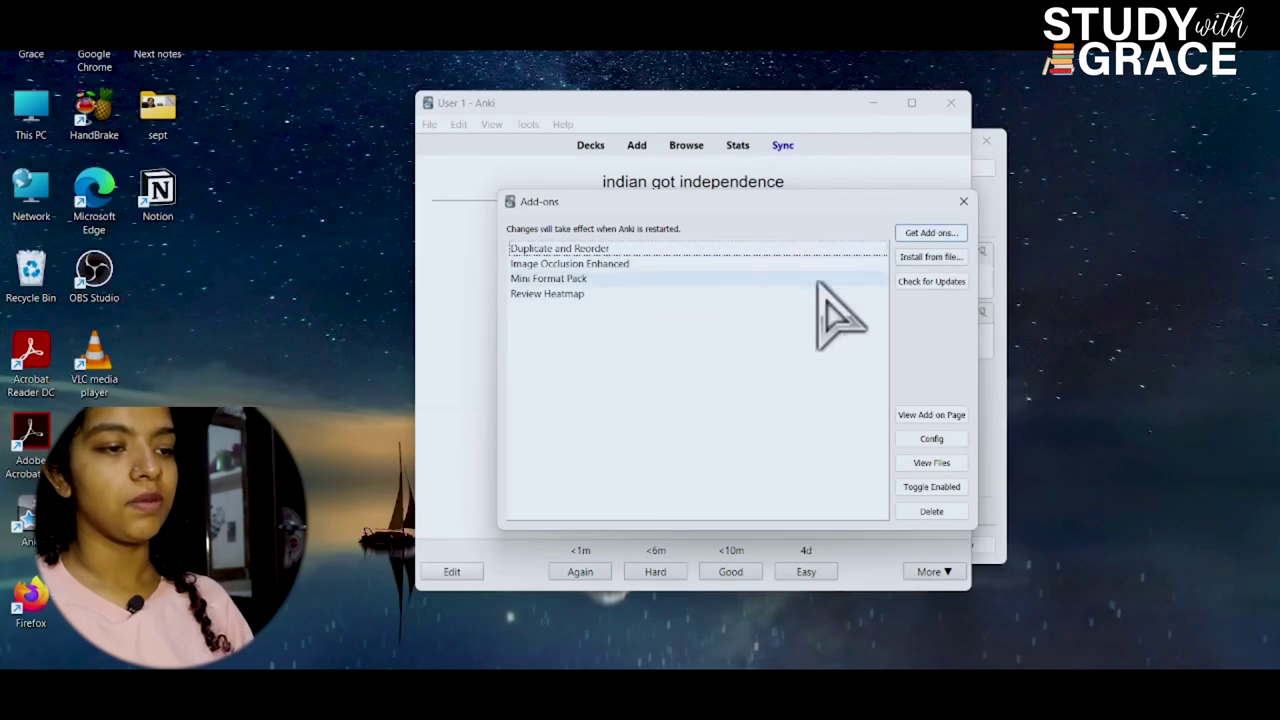
pyautogui.click(931, 232)
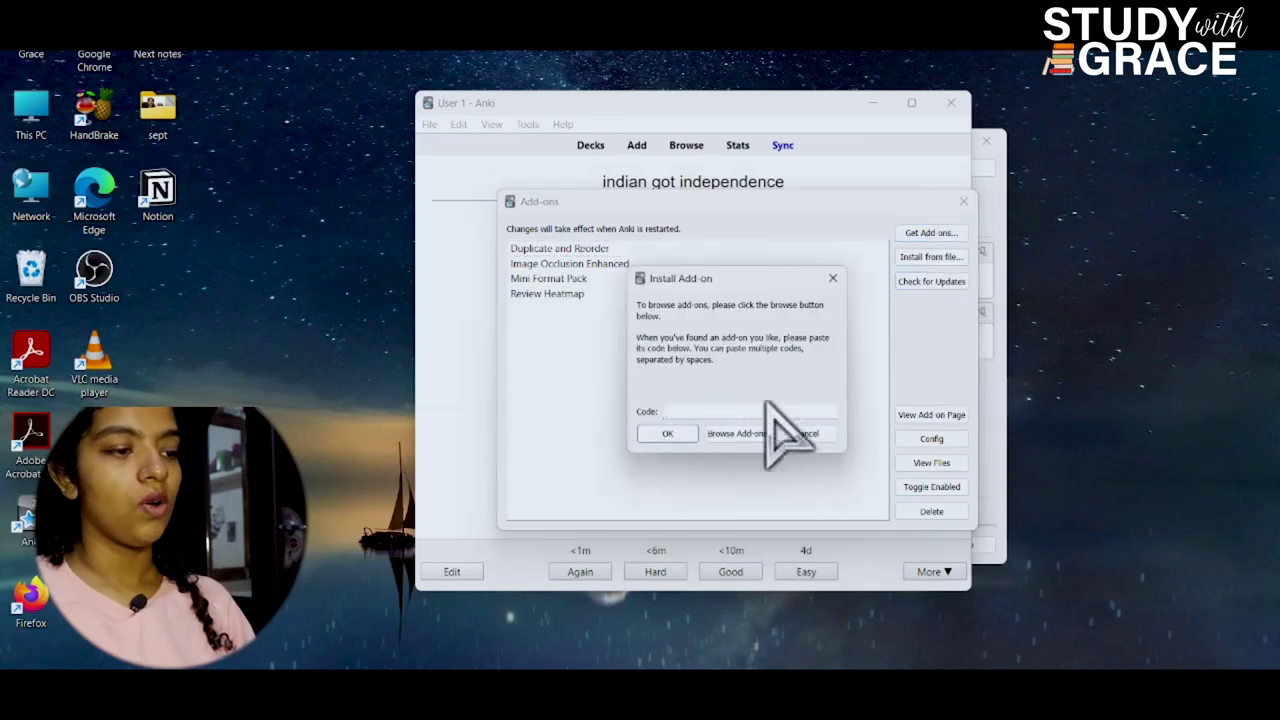
pyautogui.hotkey('ctrl', 'v')
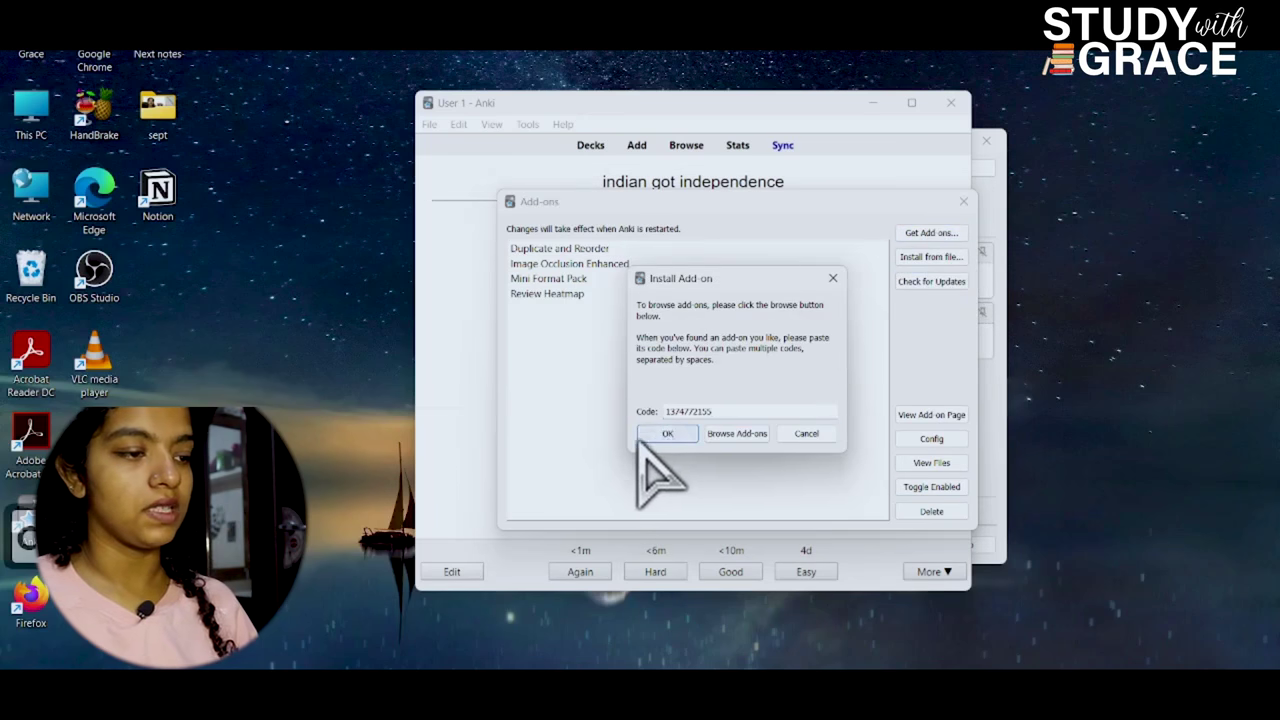
pyautogui.click(664, 434)
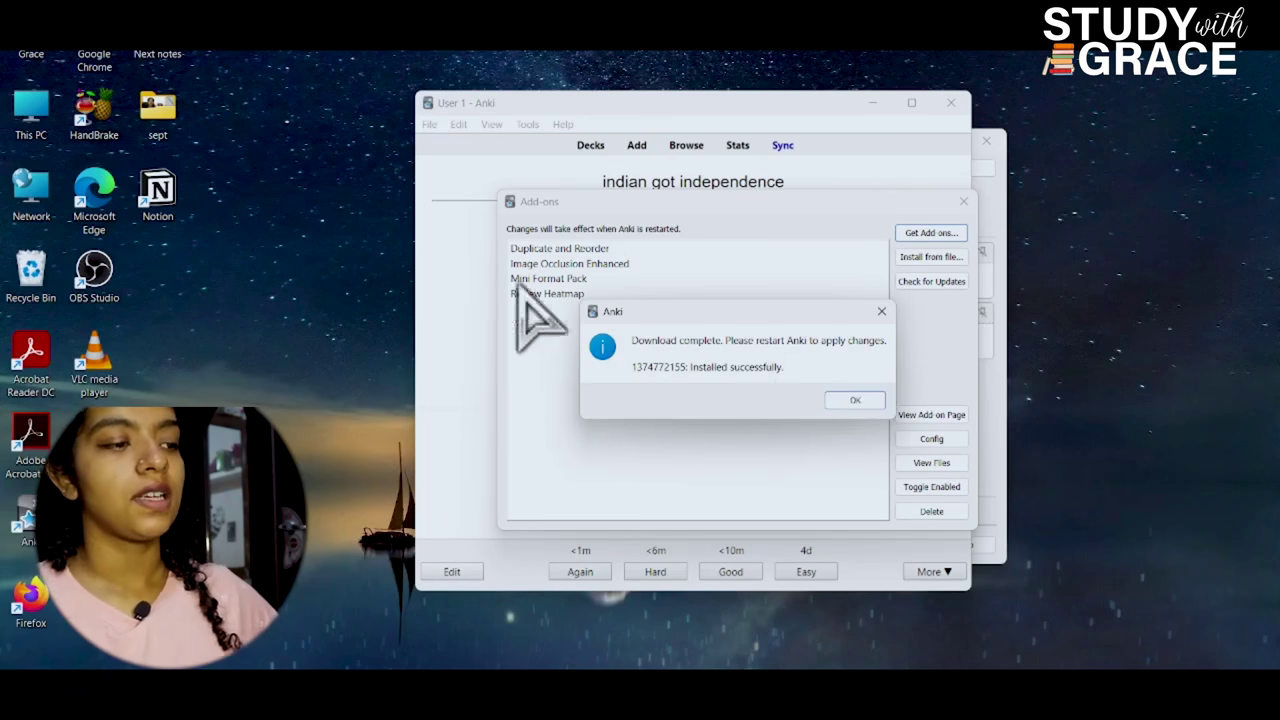
pyautogui.click(862, 404)
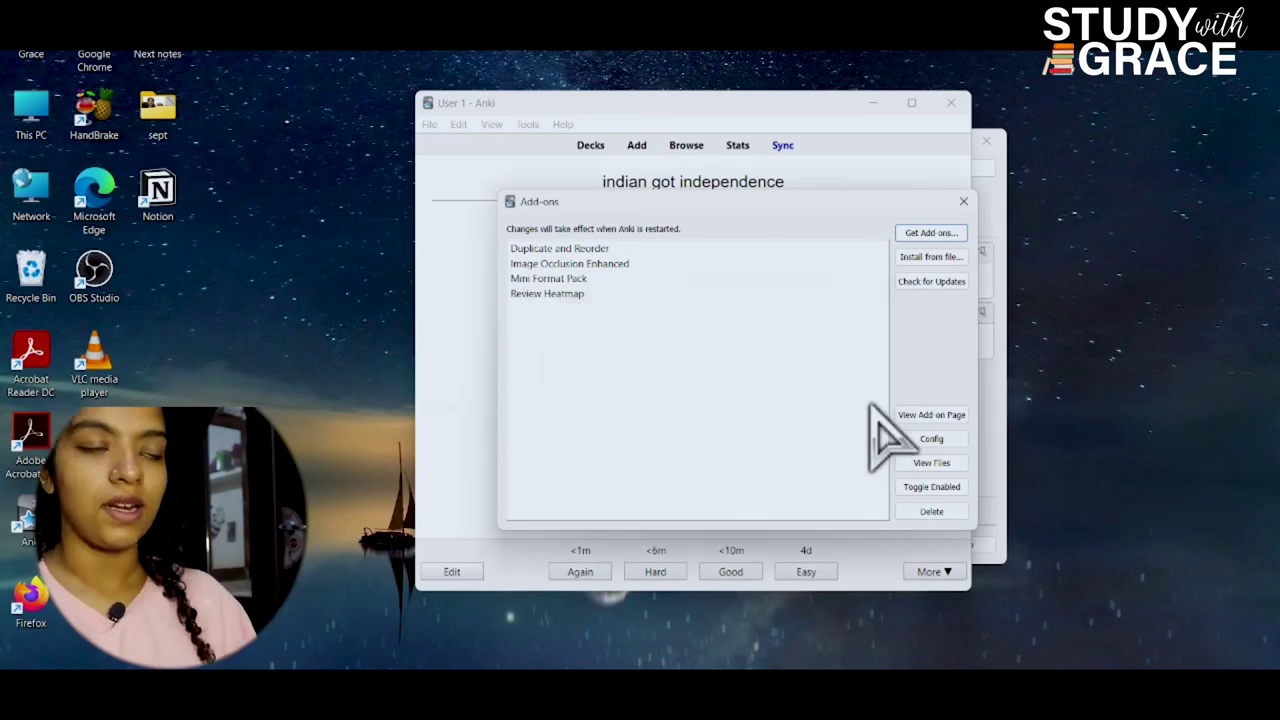
pyautogui.moveTo(650, 330); pyautogui.dragTo(607, 342)
pyautogui.click(700, 249)
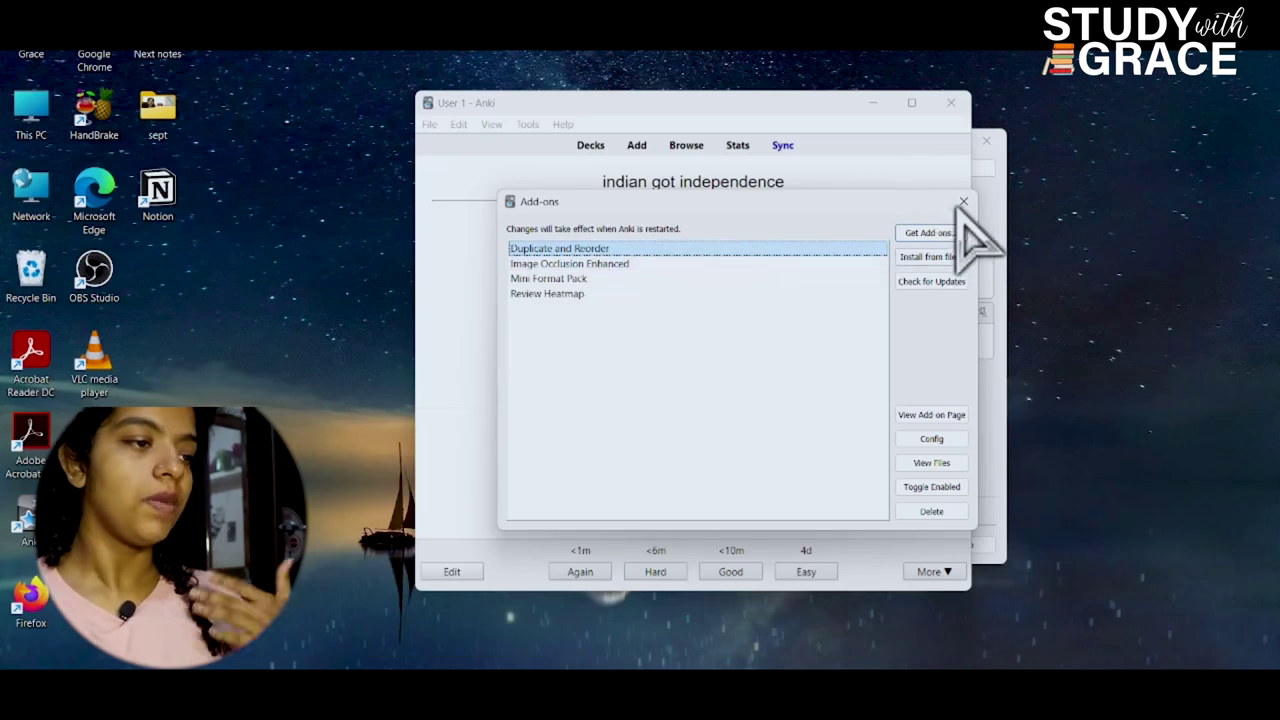
pyautogui.click(964, 201)
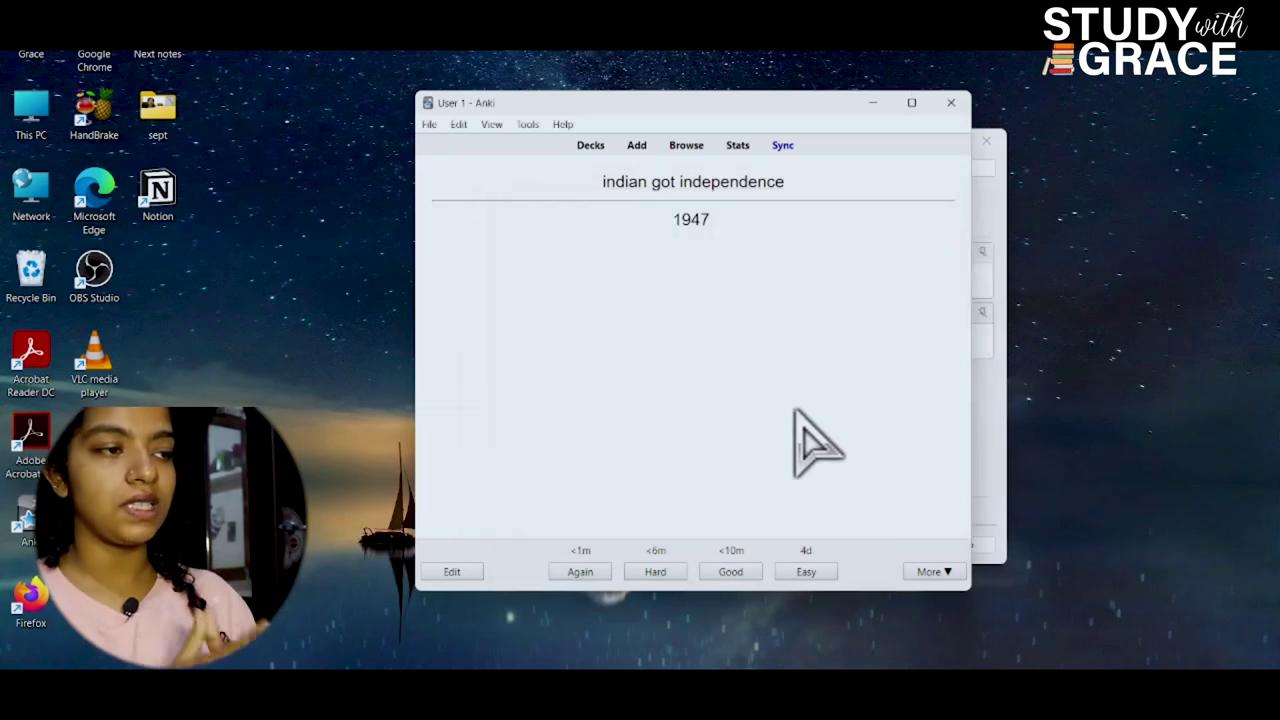
# - Open Anki's Add window and switch to PowerPoint's library-divisions slide
pyautogui.click(640, 147)
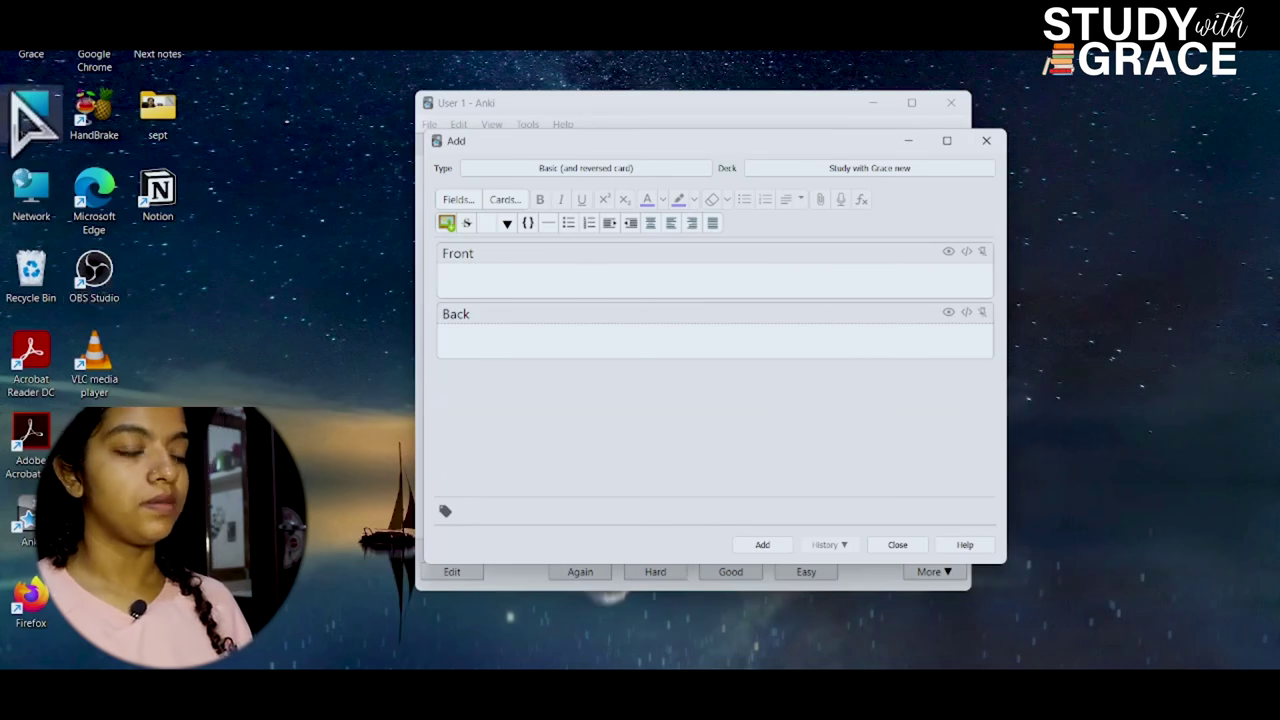
pyautogui.moveTo(841, 694)
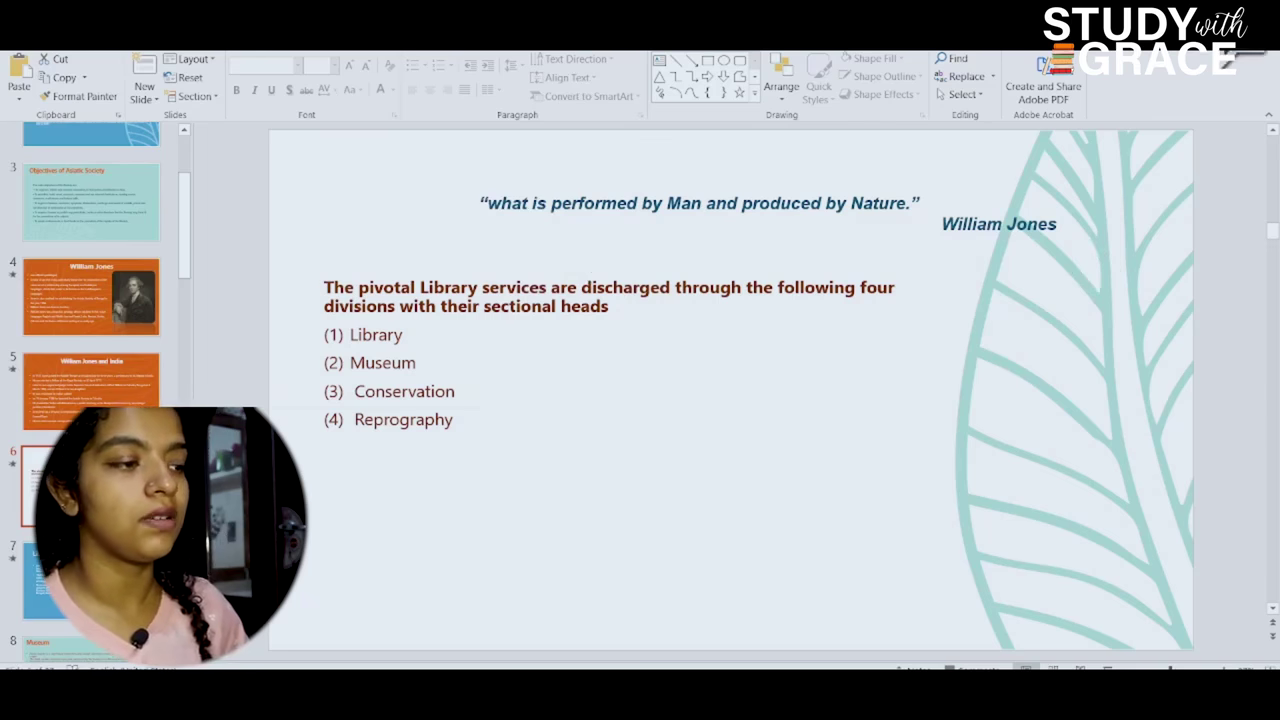
# - Maximize slide 6 of 'Asiatic Society n Lord Curzon', then minimize PowerPoint to reveal Anki
pyautogui.click(1215, 14)
pyautogui.click(905, 75)
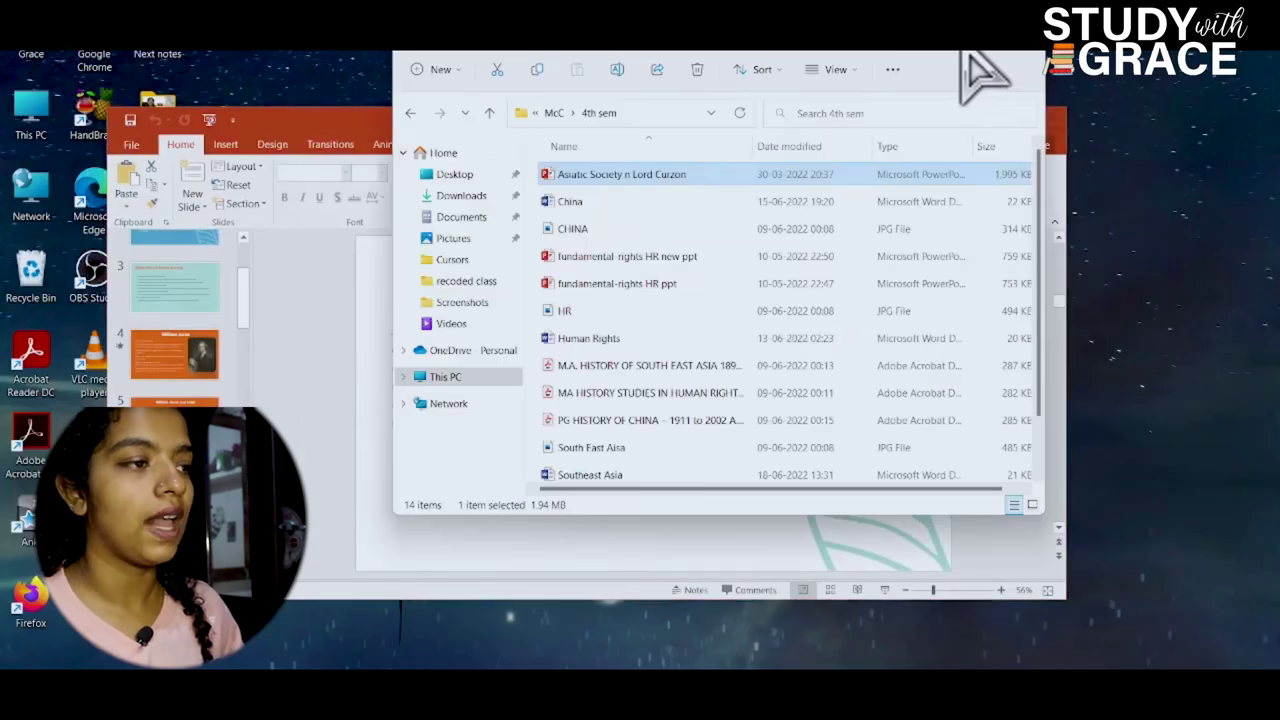
pyautogui.click(1029, 343)
pyautogui.moveTo(822, 690)
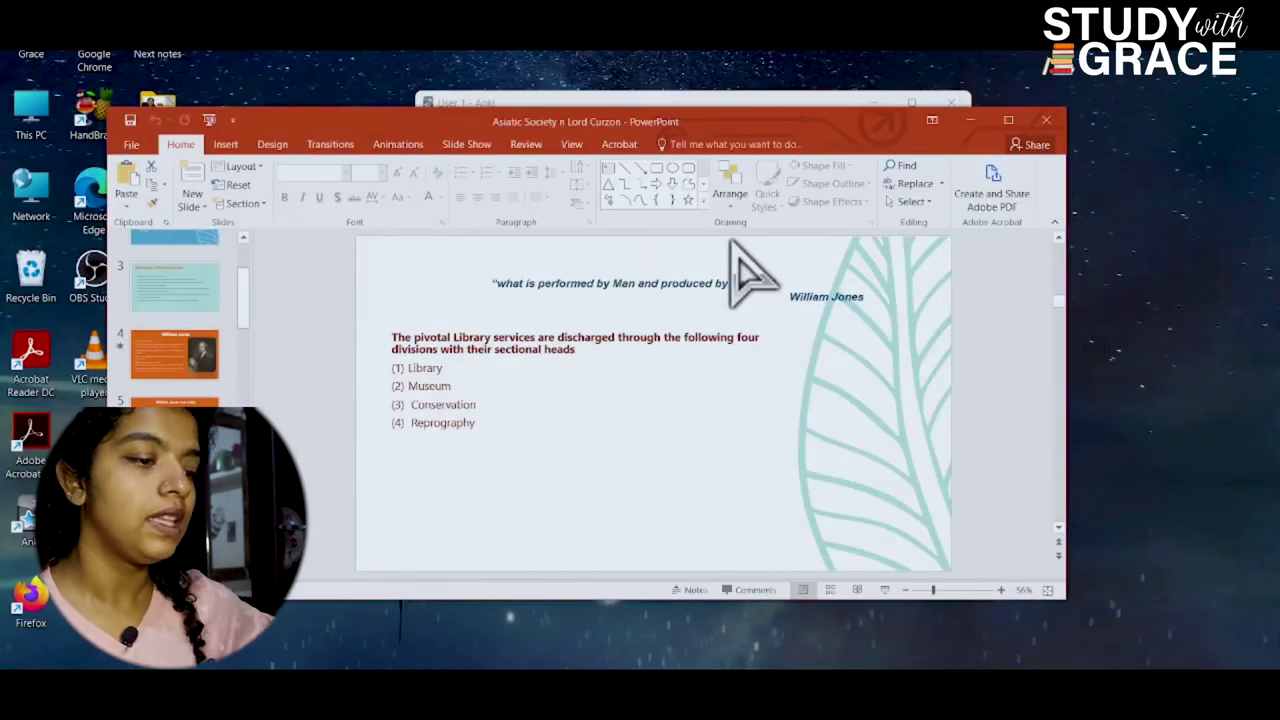
pyautogui.click(1008, 119)
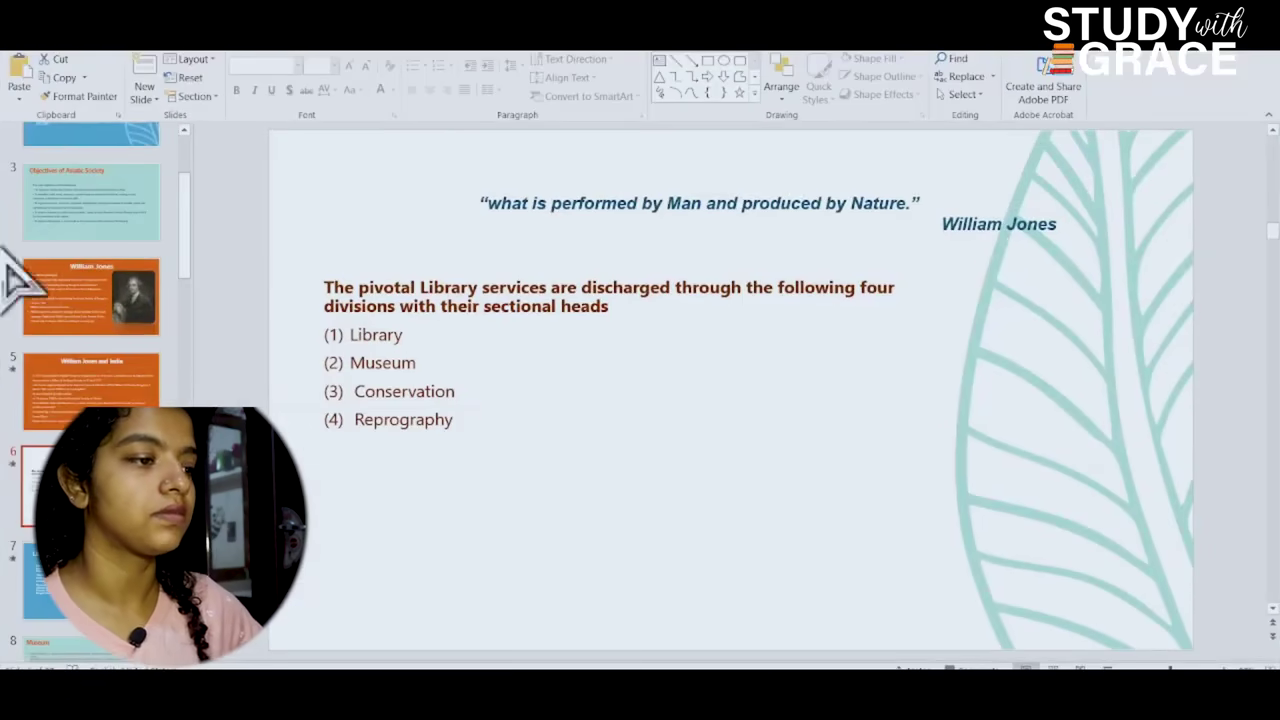
pyautogui.click(1197, 57)
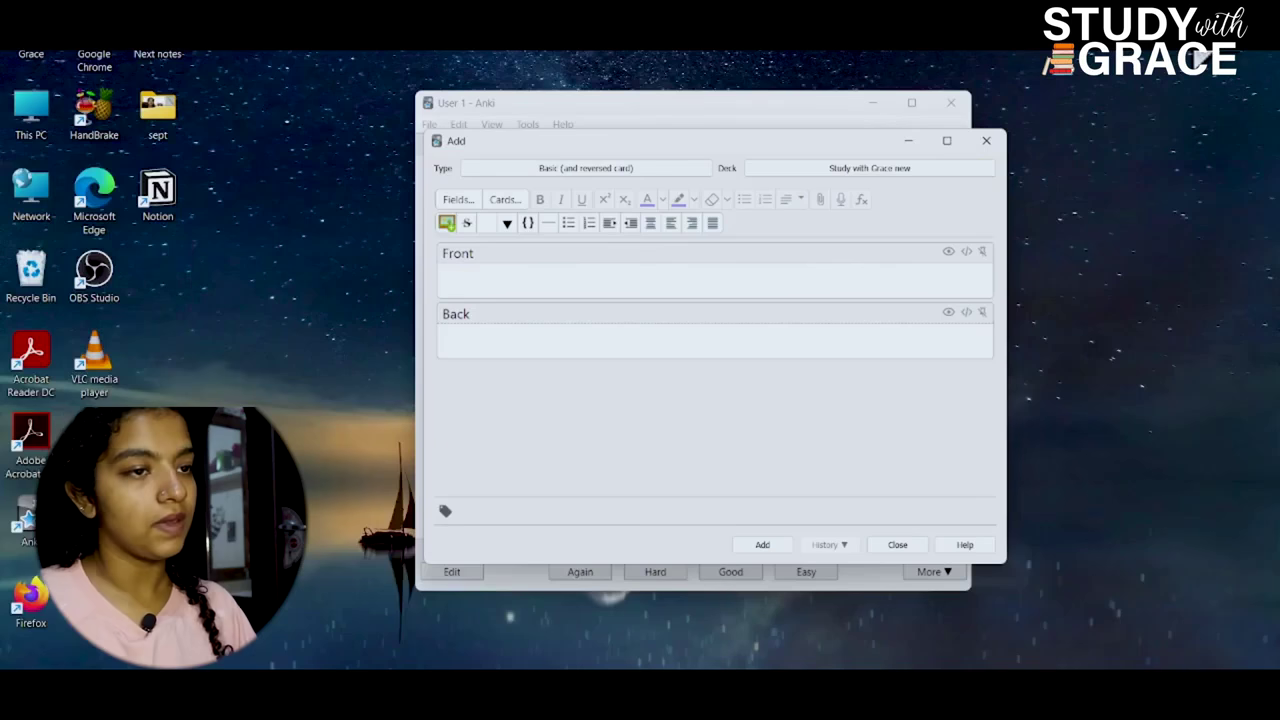
# - Set the note type to Image Occlusion Enhanced, then search 'sn' in the Alt+Space launcher
pyautogui.click(514, 168)
pyautogui.click(543, 328)
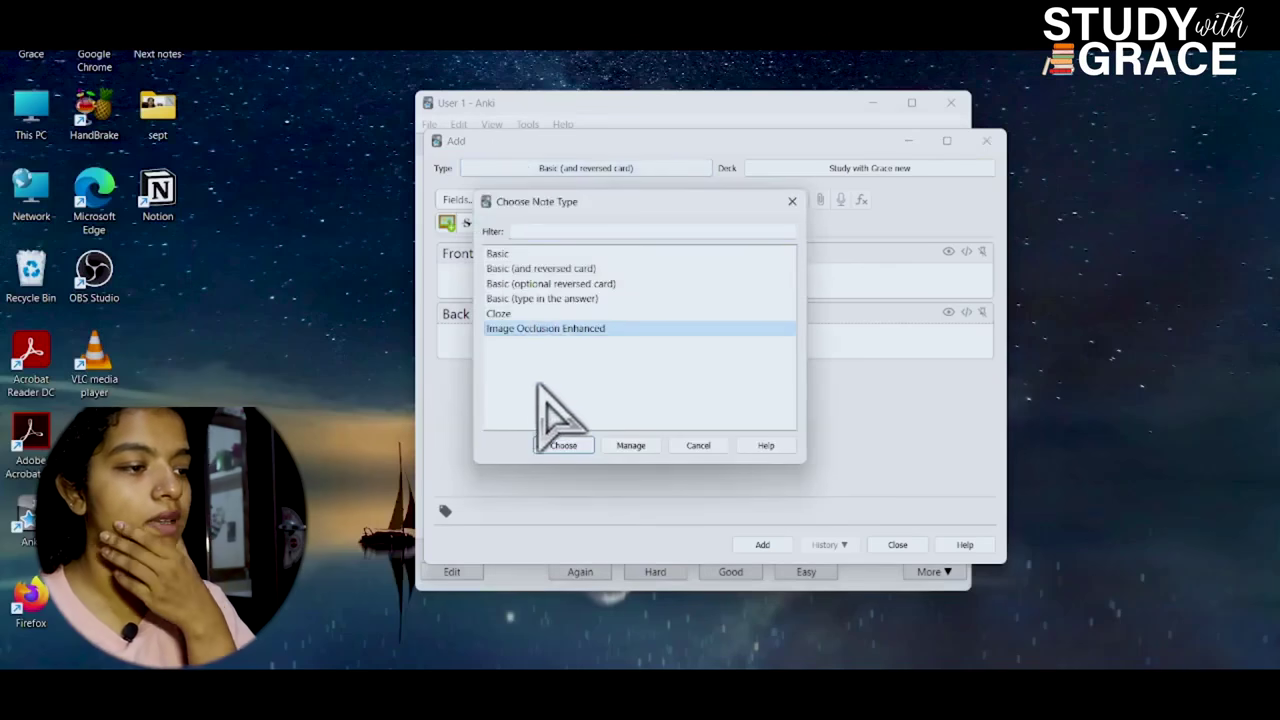
pyautogui.click(563, 445)
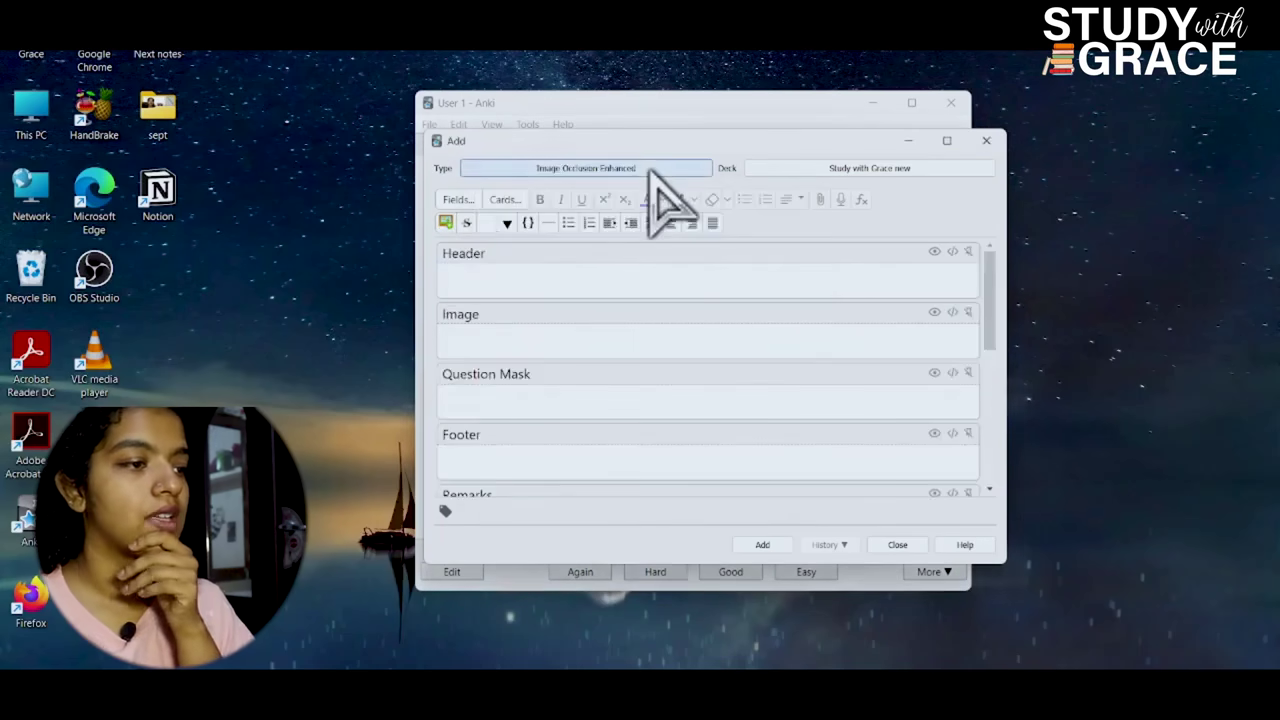
pyautogui.scroll(-3, 635, 440)
pyautogui.scroll(3, 626, 460)
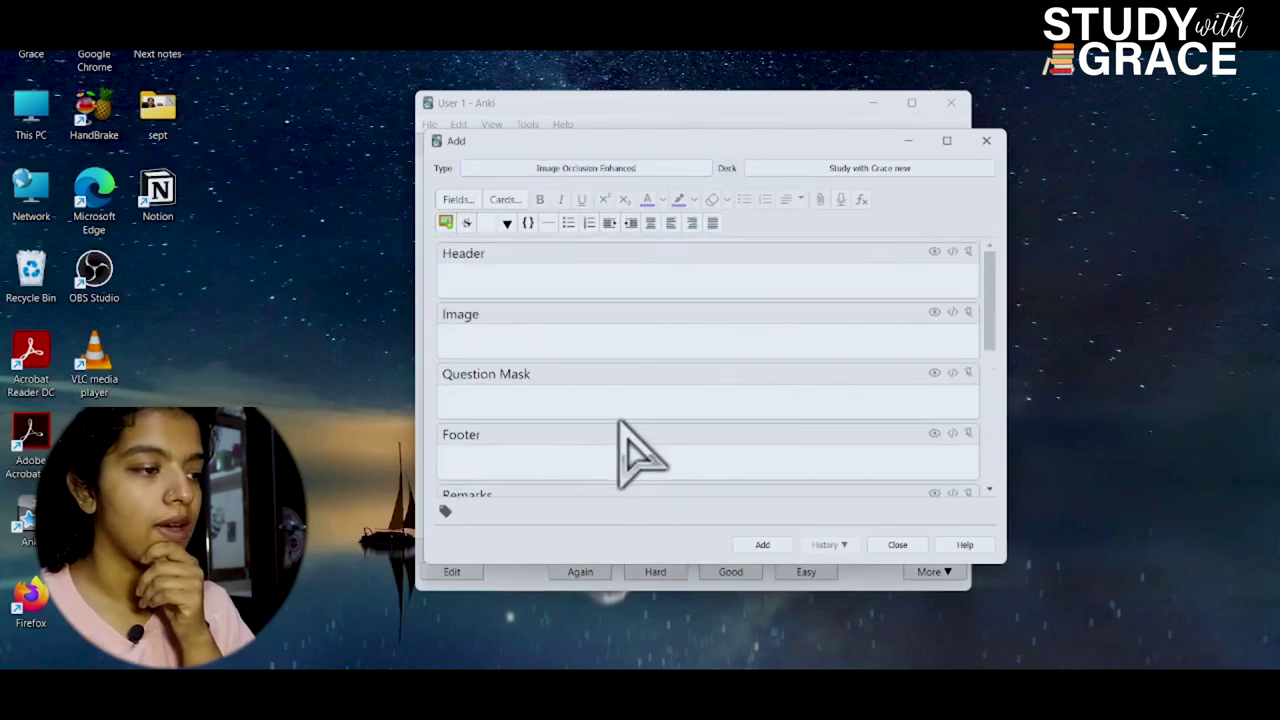
pyautogui.scroll(-2, 627, 445)
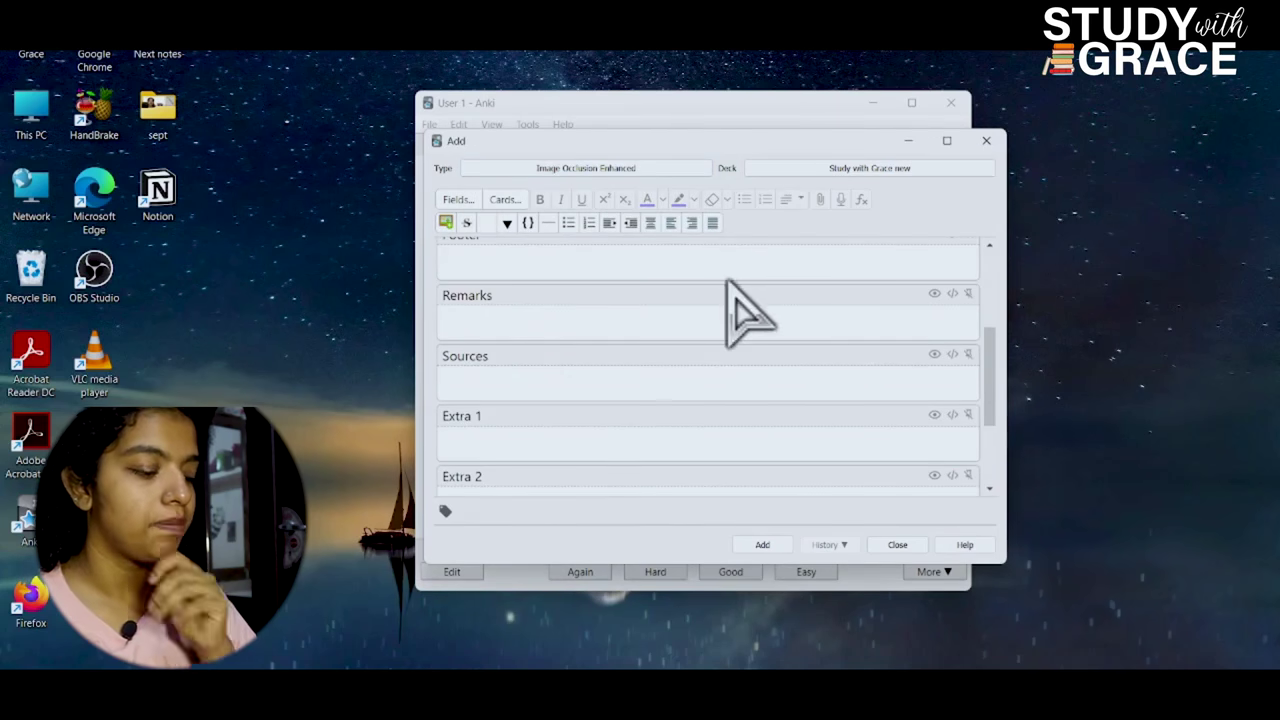
pyautogui.hotkey('alt', 'space')
pyautogui.write('s')
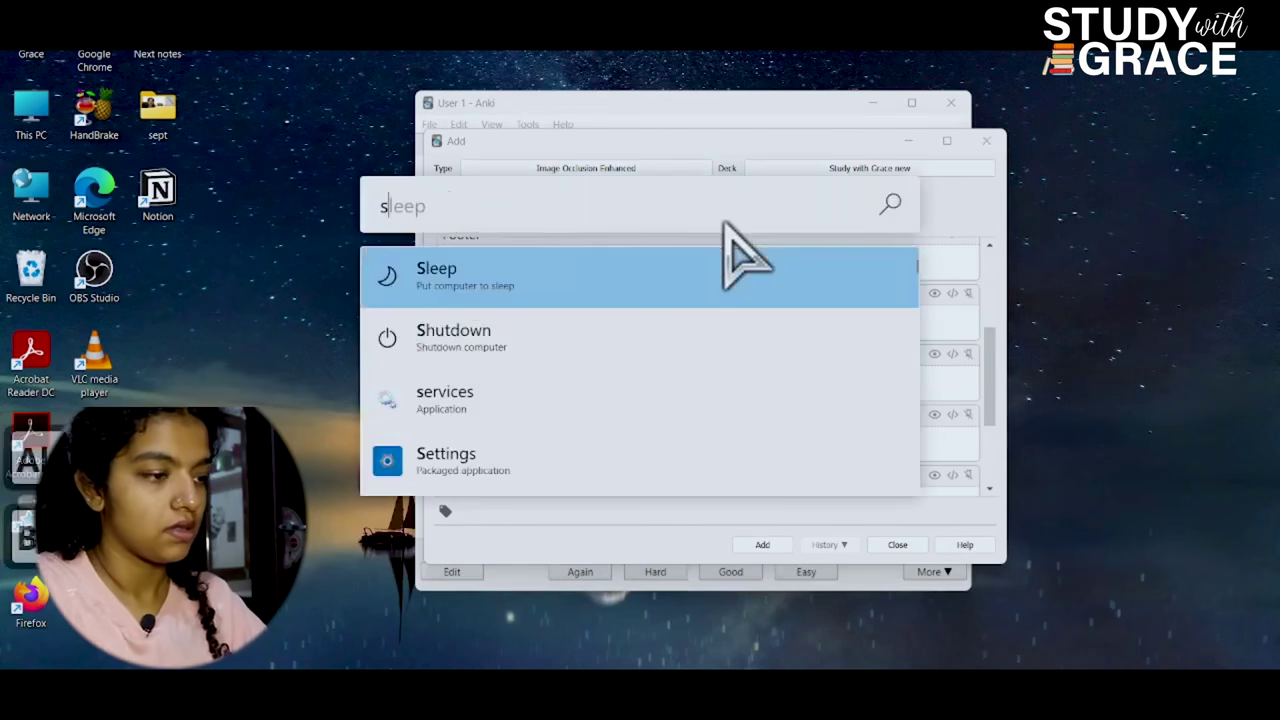
pyautogui.write('n')
# - Snip the library-divisions slide with Snipping Tool and return to Anki's Add window
pyautogui.click(708, 272)
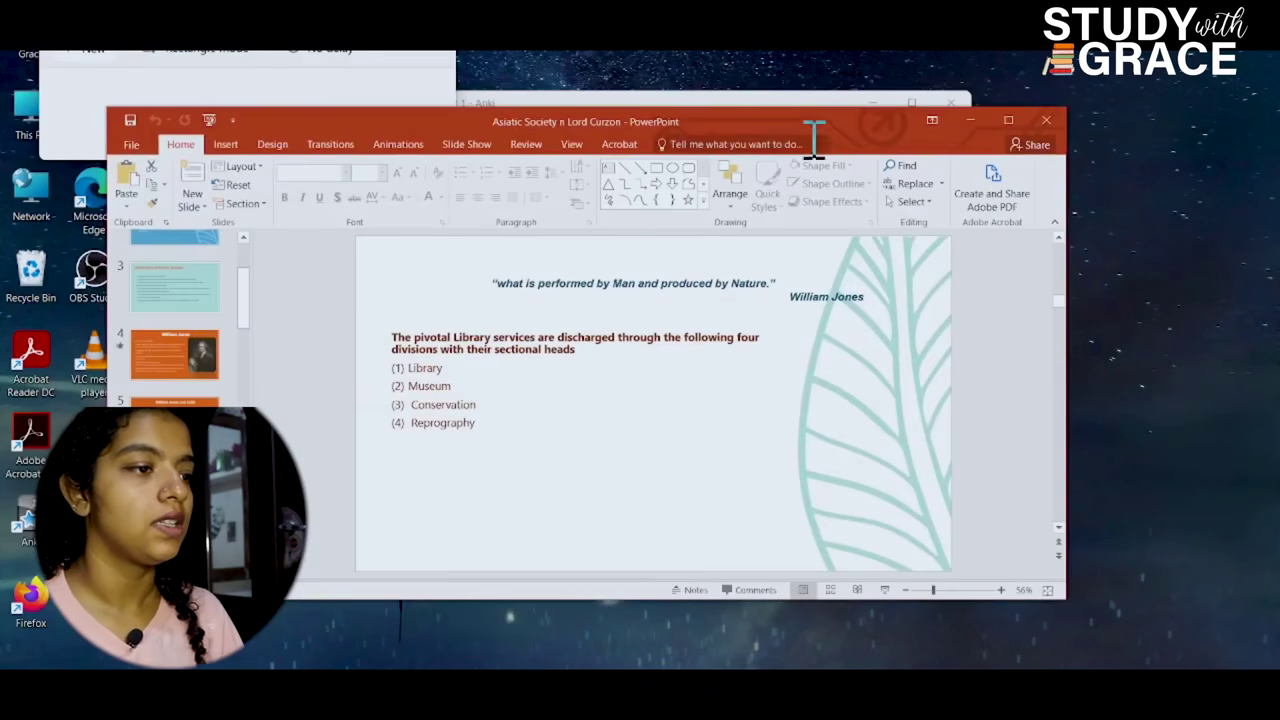
pyautogui.moveTo(814, 134); pyautogui.dragTo(886, 155)
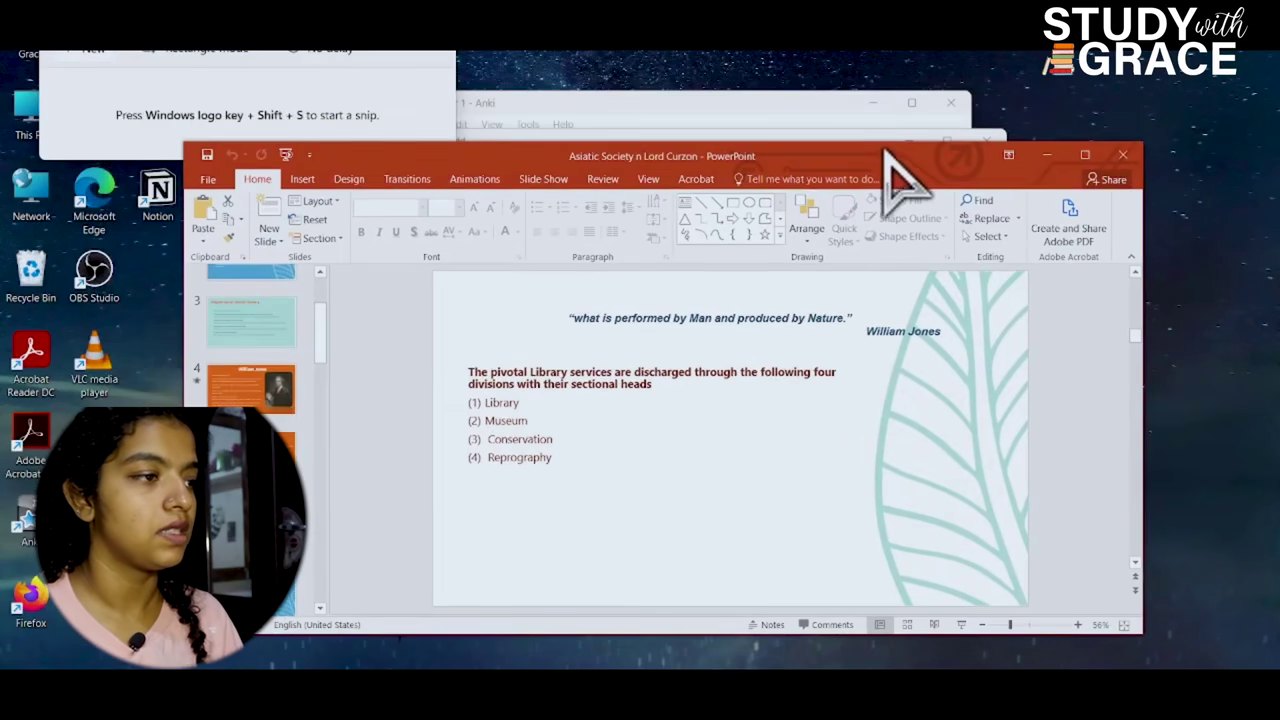
pyautogui.click(90, 52)
pyautogui.moveTo(426, 263); pyautogui.dragTo(1050, 630)
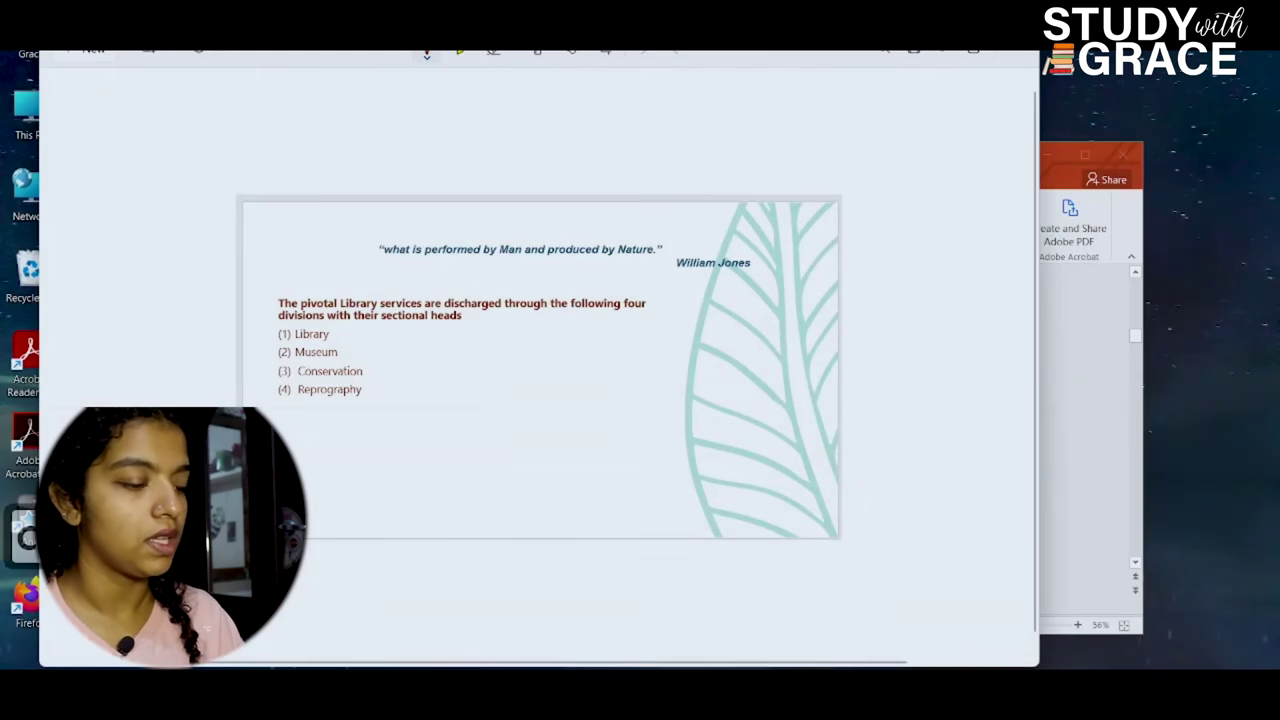
pyautogui.moveTo(805, 690)
pyautogui.click(822, 660)
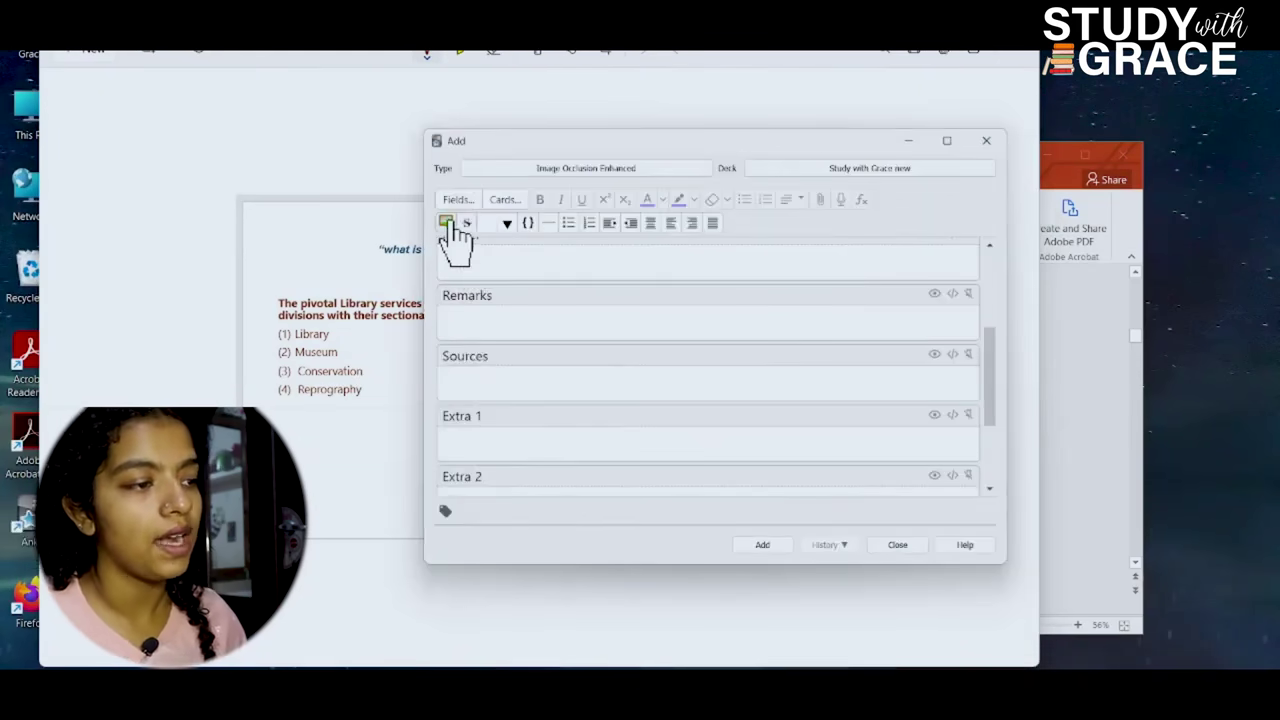
# - Load the slide image into the occlusion editor and mask the quote and the whole four-item list
pyautogui.click(446, 224)
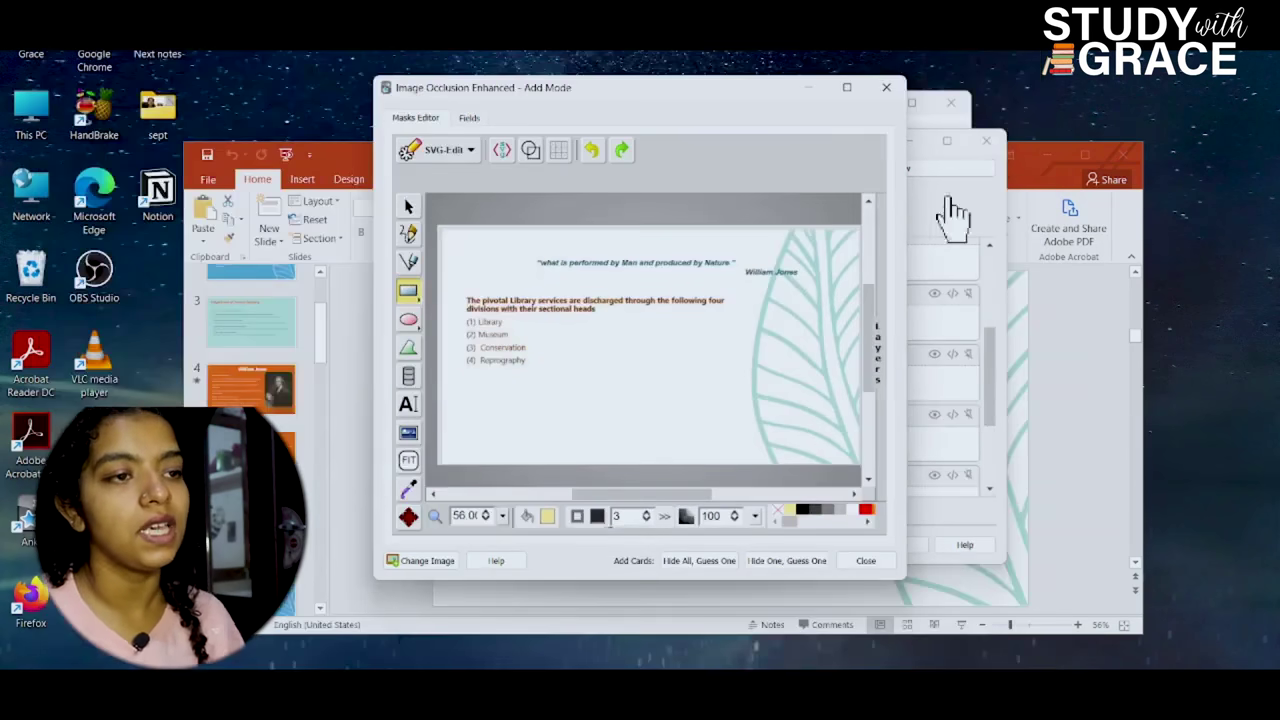
pyautogui.click(846, 87)
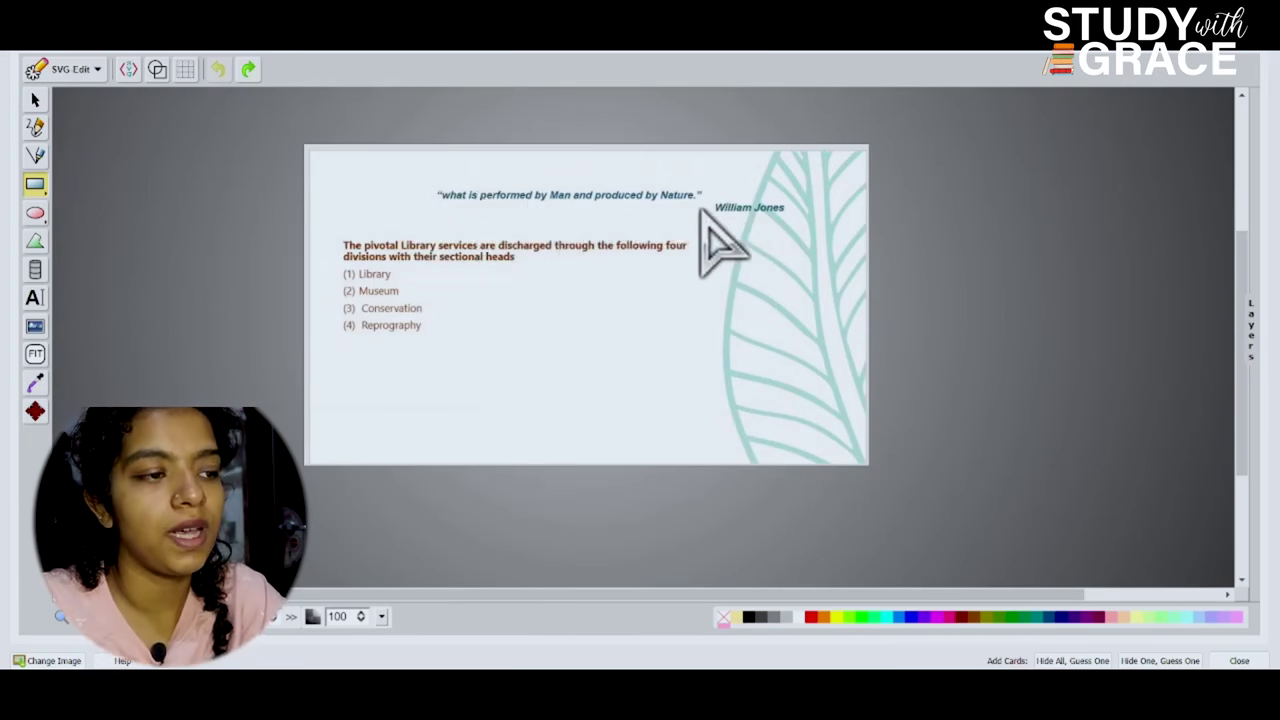
pyautogui.moveTo(435, 182); pyautogui.dragTo(705, 202)
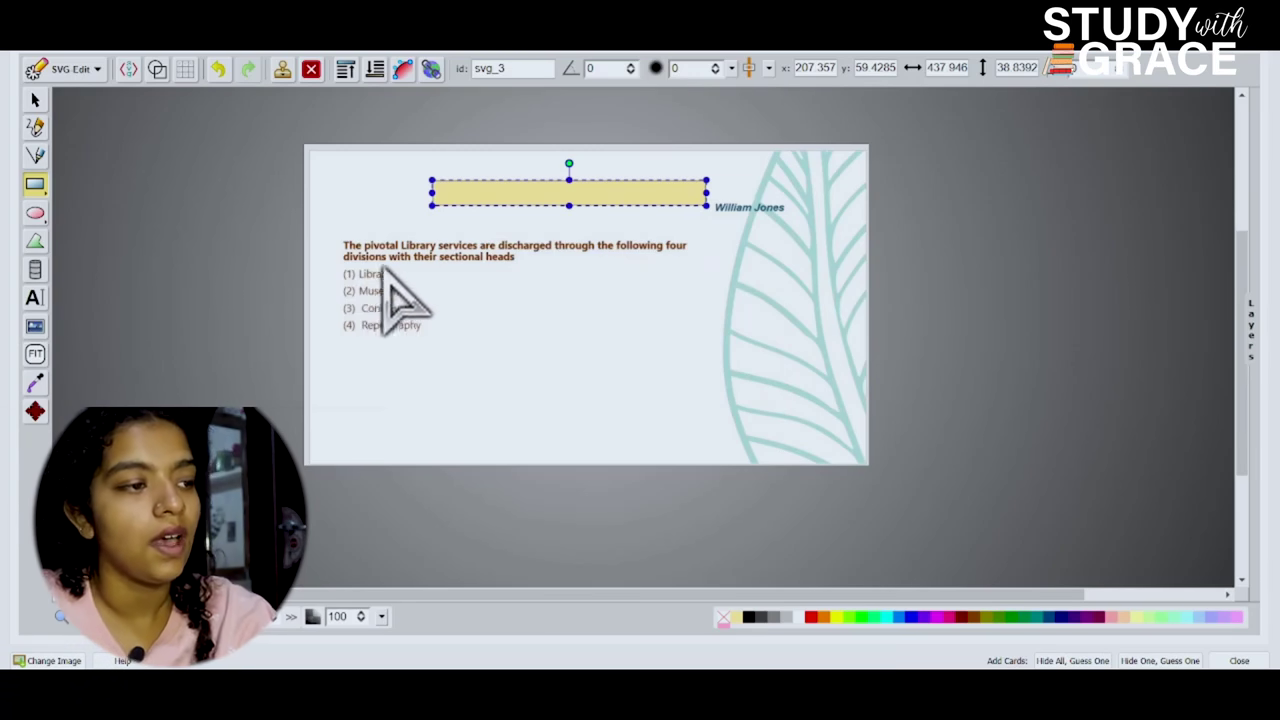
pyautogui.moveTo(342, 267); pyautogui.dragTo(409, 285)
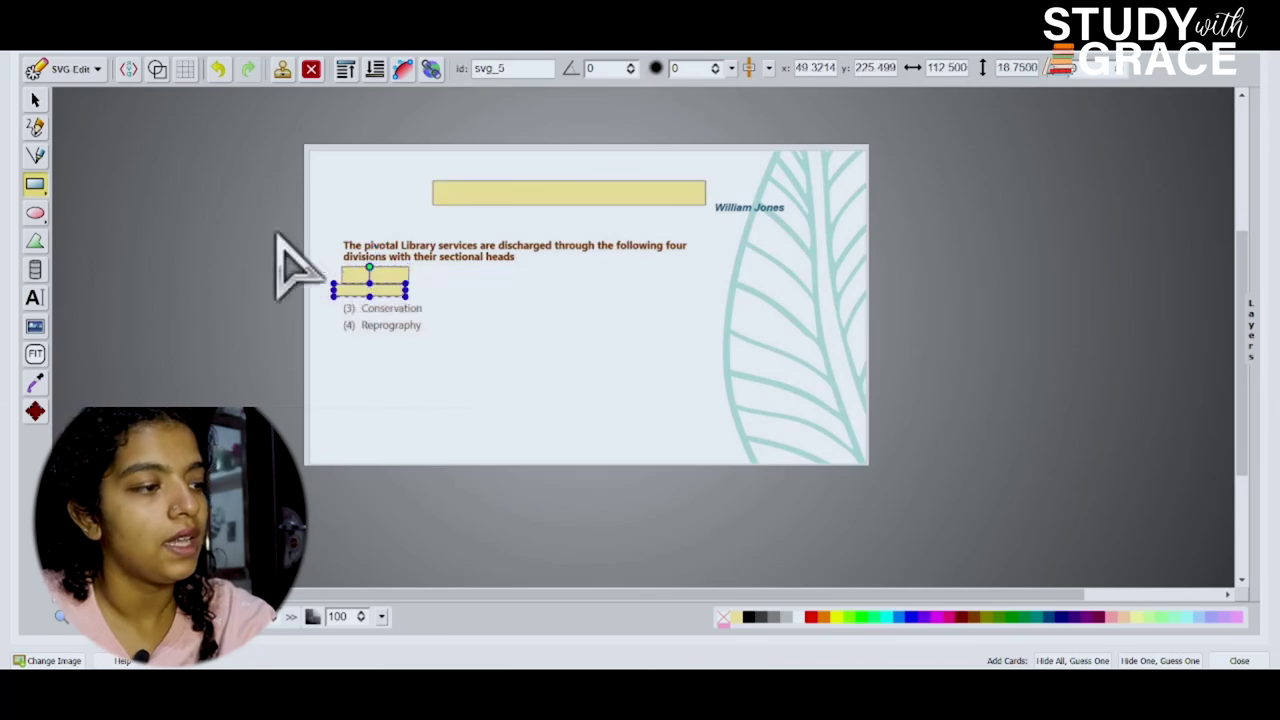
pyautogui.click(217, 68)
pyautogui.click(217, 68)
pyautogui.moveTo(327, 263); pyautogui.dragTo(445, 345)
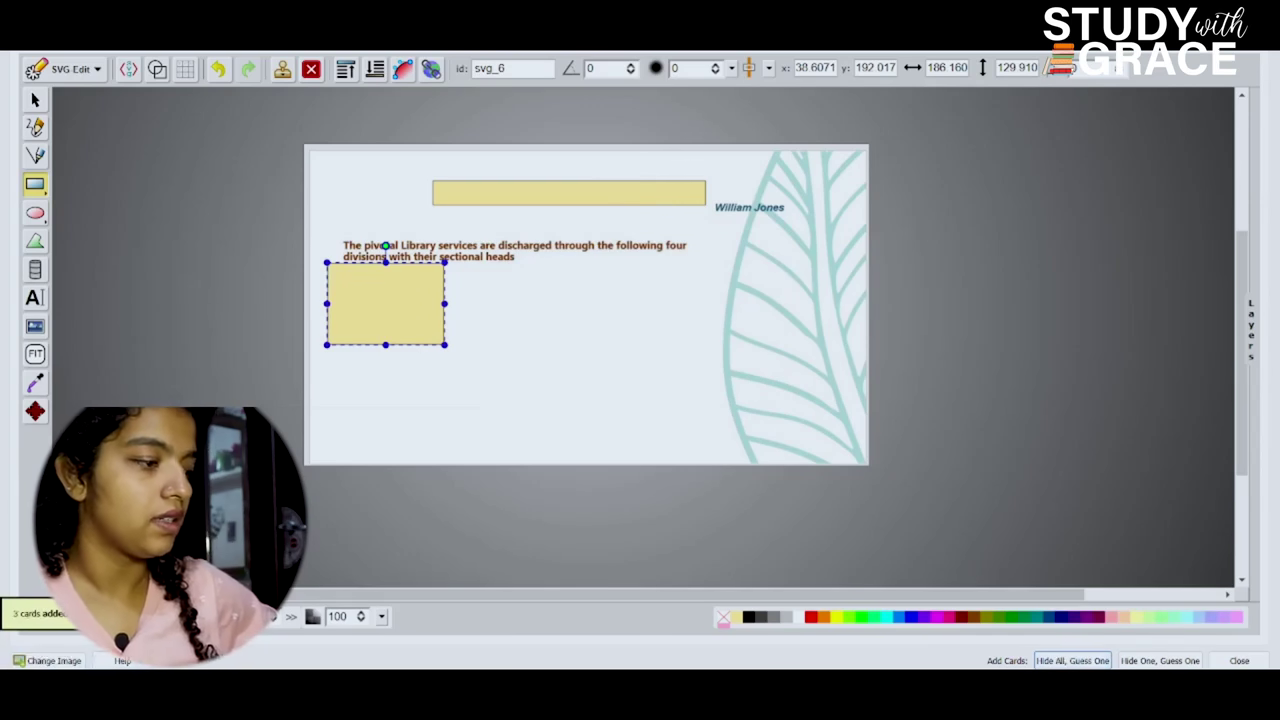
# - Delete the stray mask below the slide
pyautogui.scroll(-4, 986, 357)
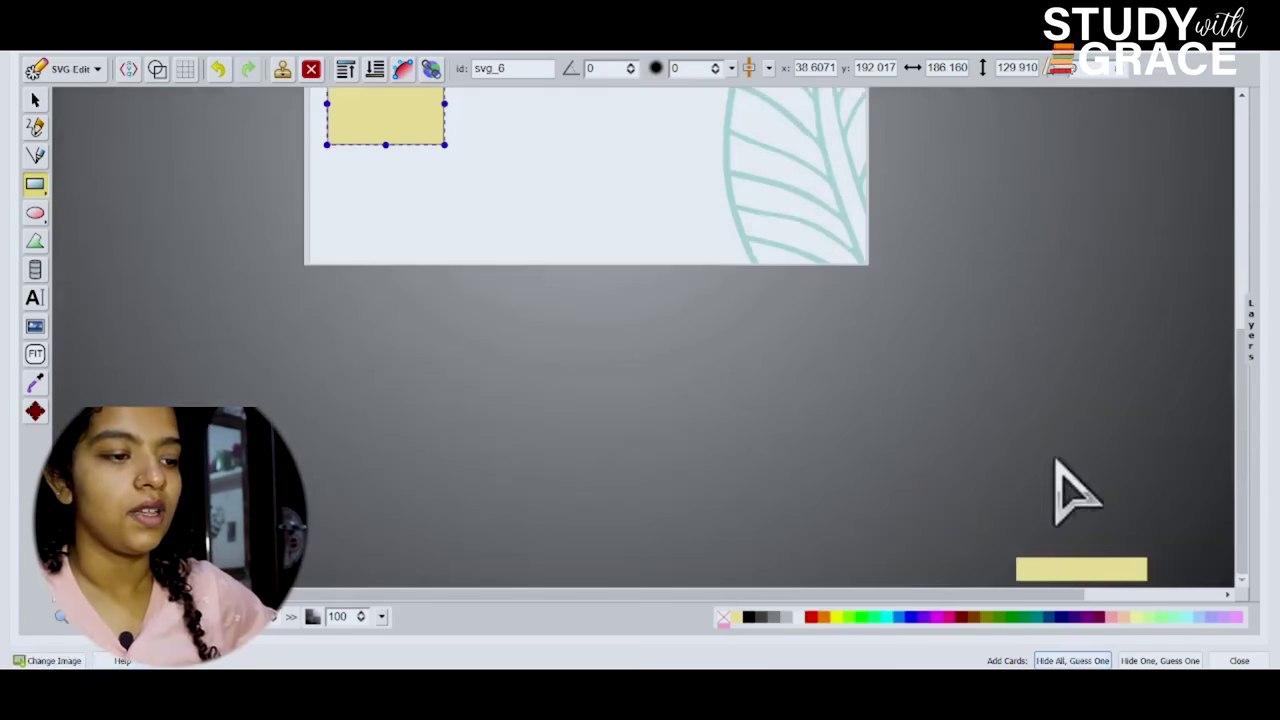
pyautogui.press('v')
pyautogui.click(1076, 570)
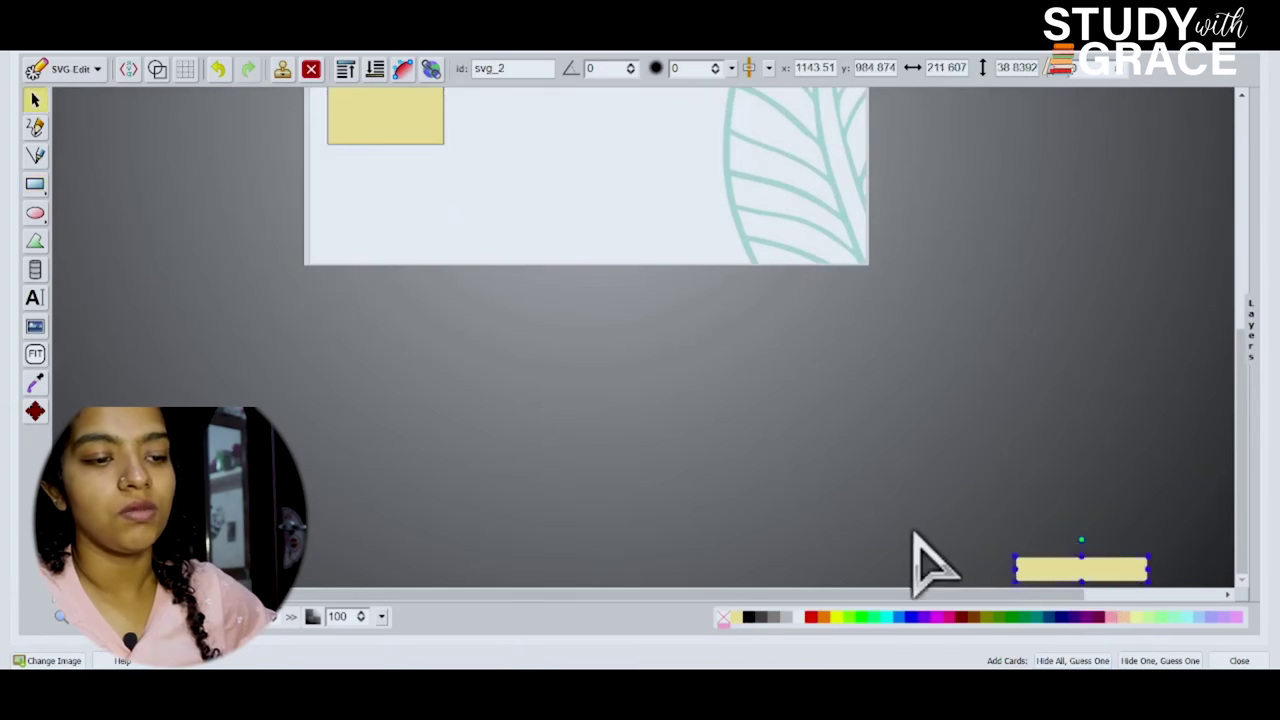
pyautogui.press('Delete')
pyautogui.scroll(4, 935, 545)
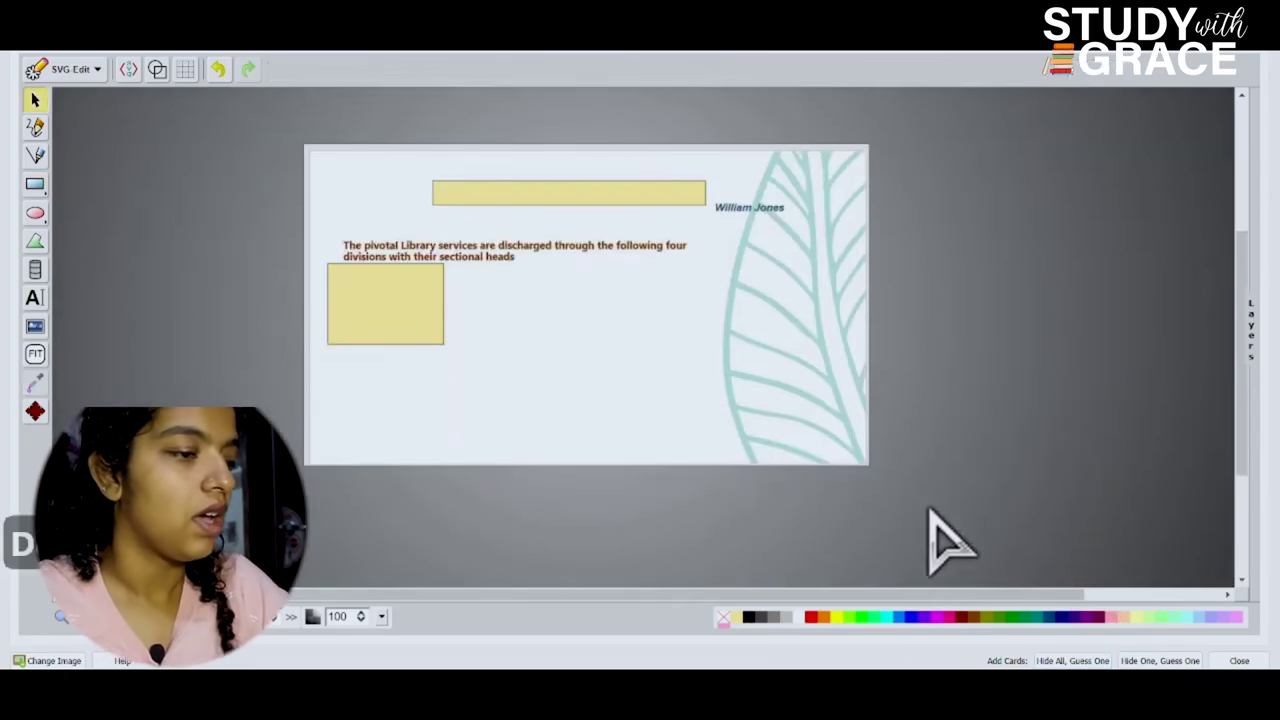
# - Close the occlusion editor and Add window and return to the main Anki window
pyautogui.scroll(1, 935, 540)
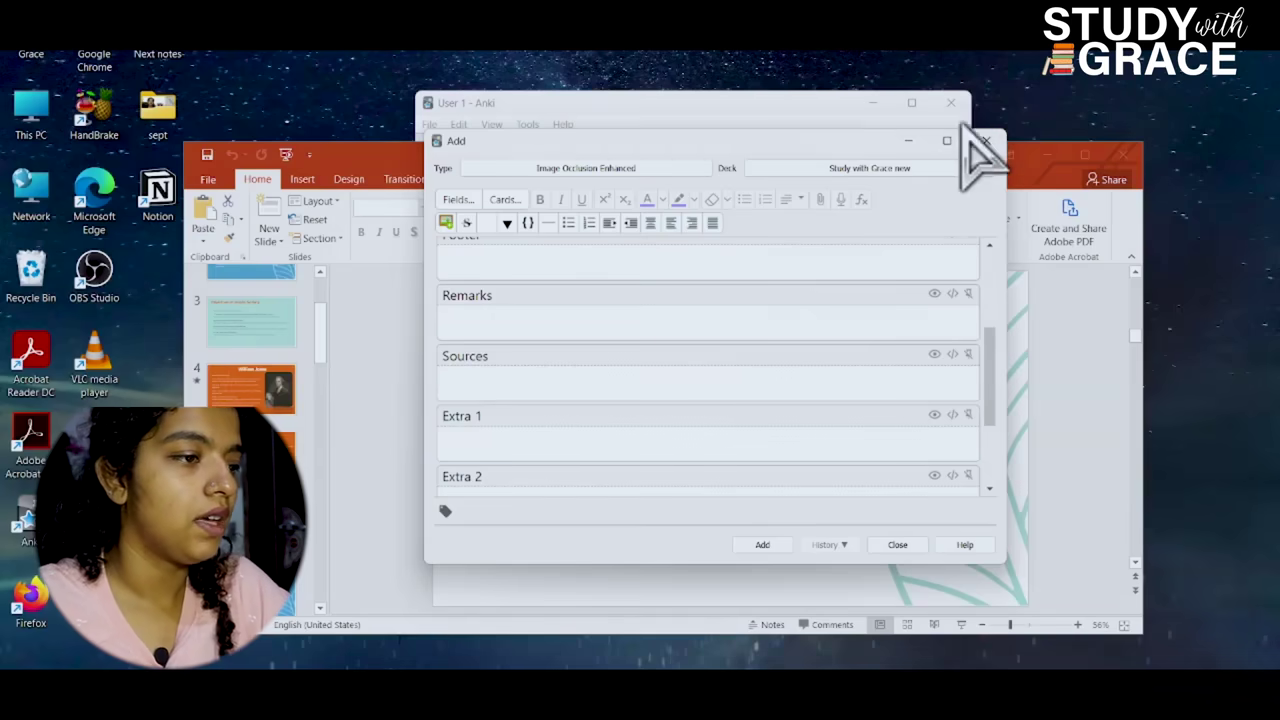
pyautogui.click(985, 138)
pyautogui.click(716, 104)
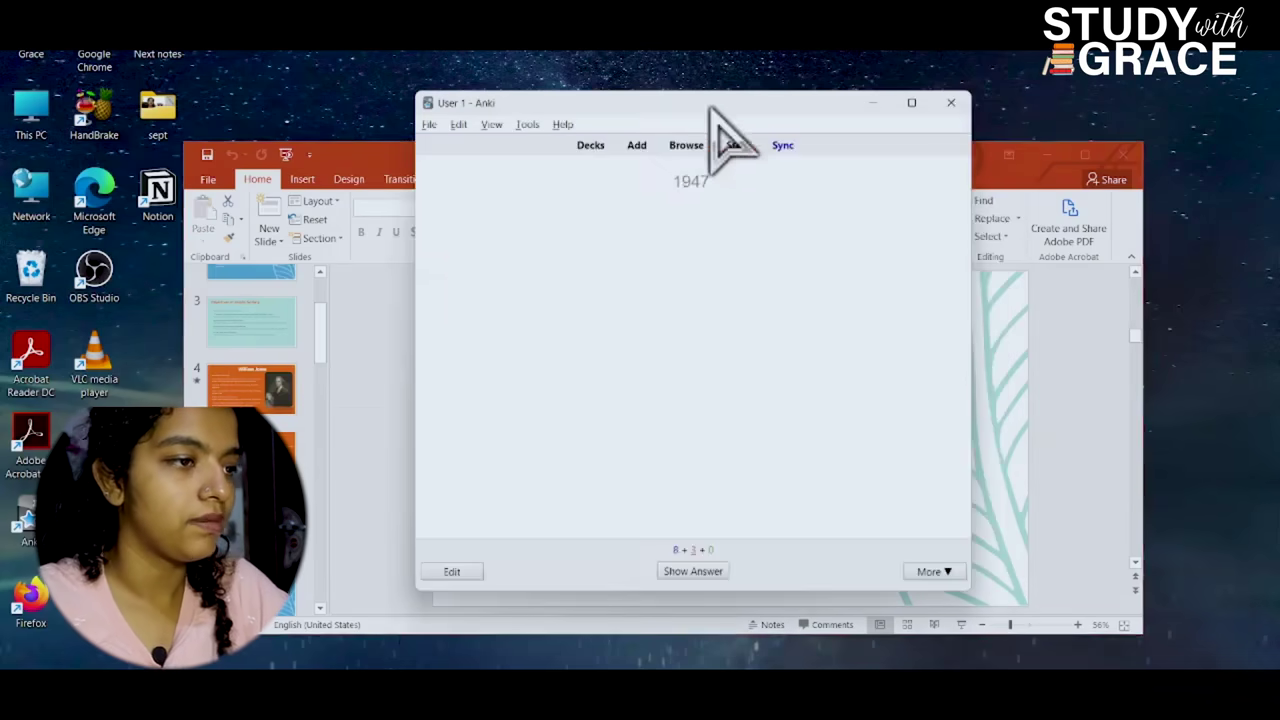
# - Answer and rate the 1947 and cloze cards, then reveal the masked quote and four-item list
pyautogui.click(712, 573)
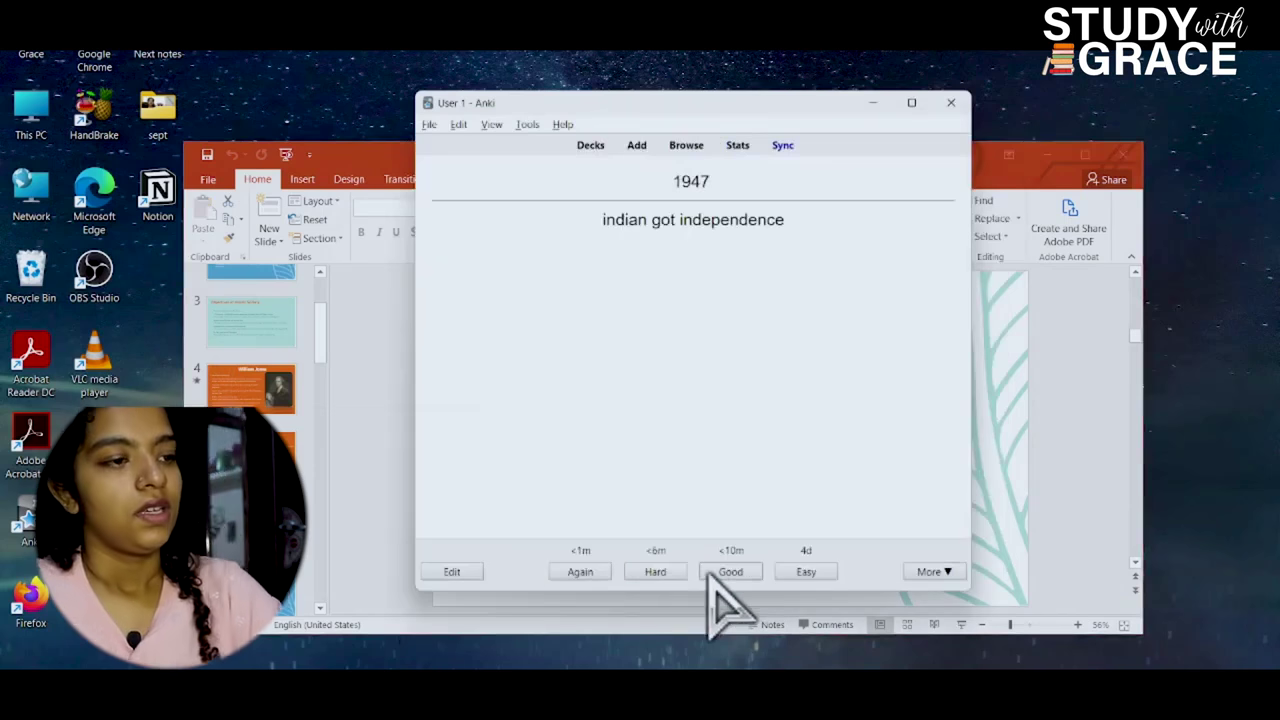
pyautogui.click(806, 571)
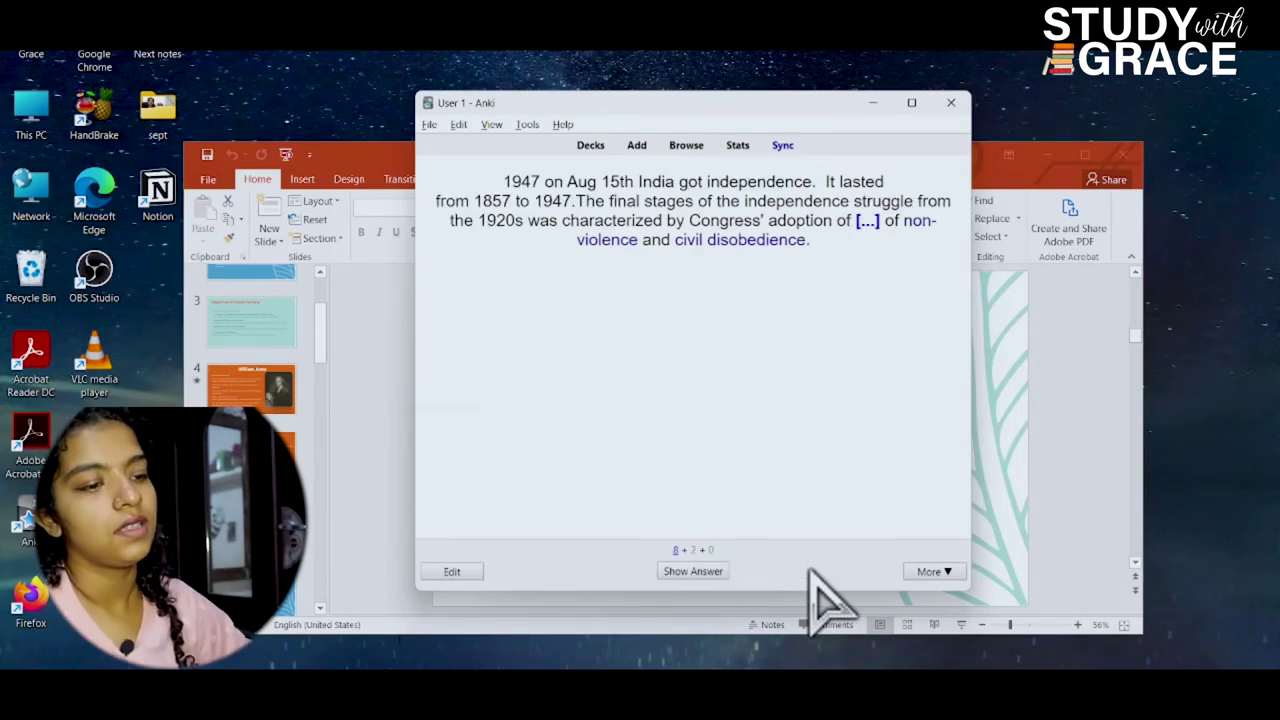
pyautogui.click(706, 571)
pyautogui.click(808, 572)
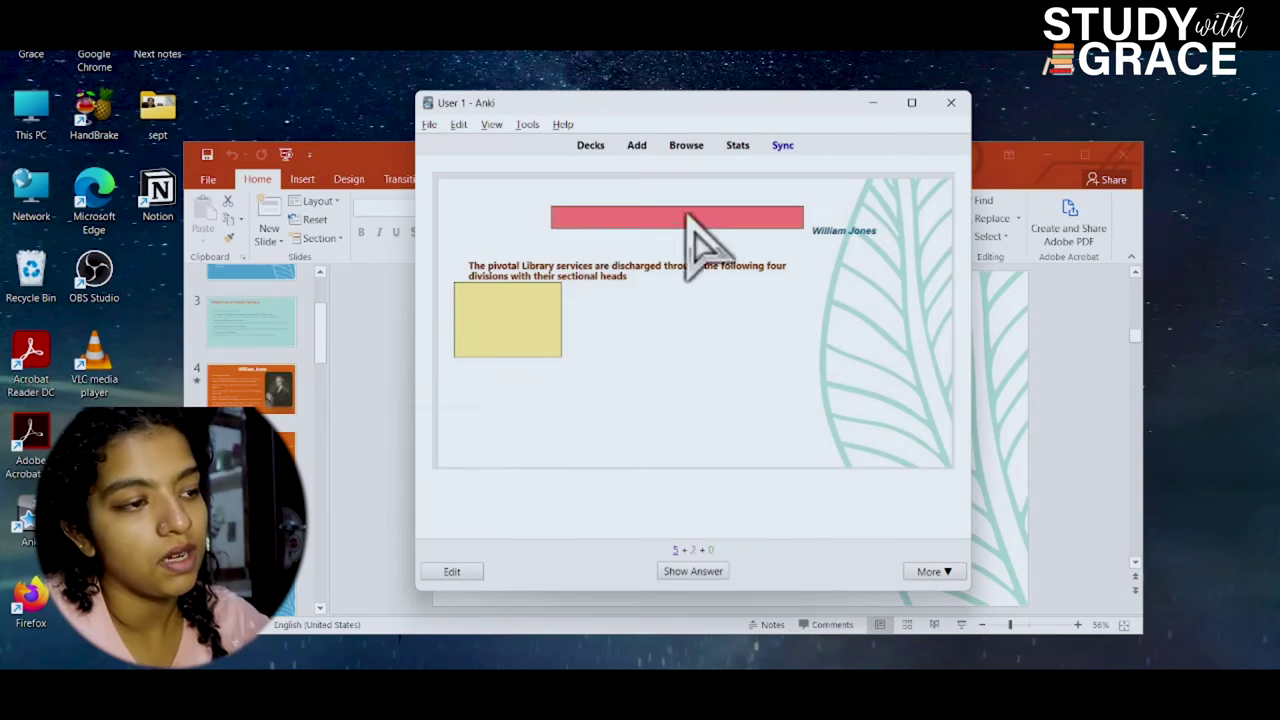
pyautogui.click(700, 571)
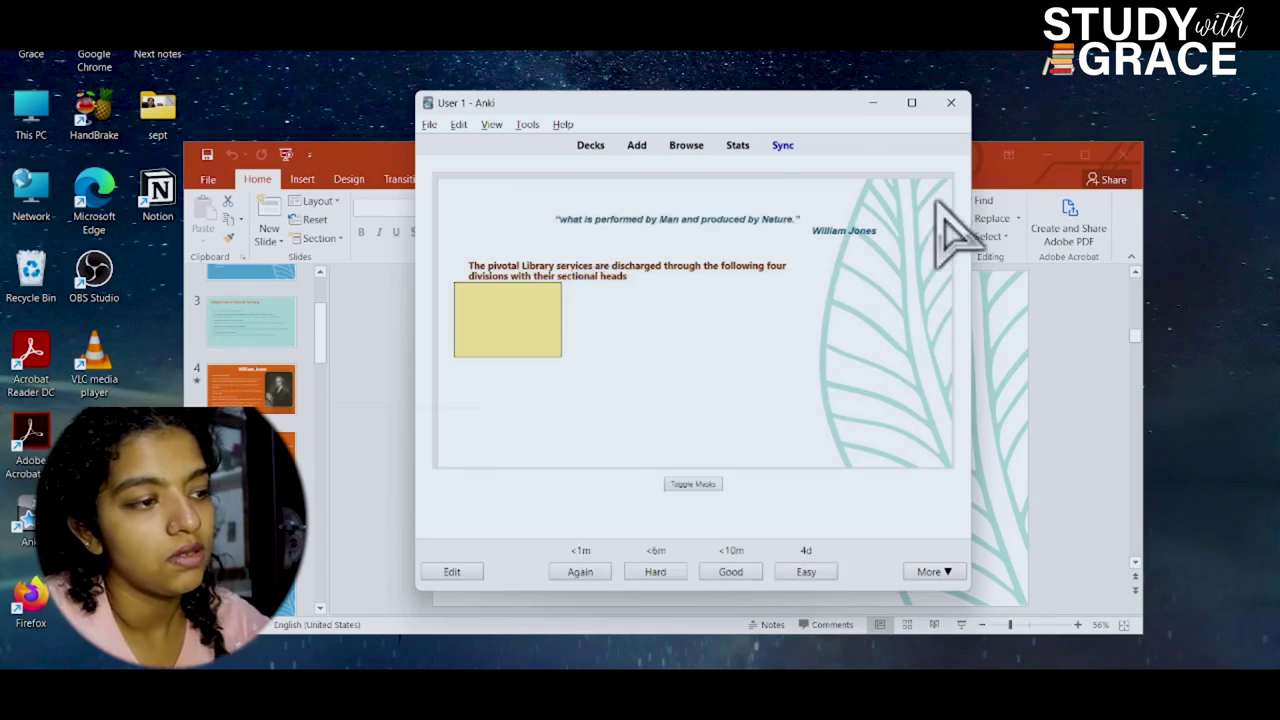
pyautogui.click(818, 571)
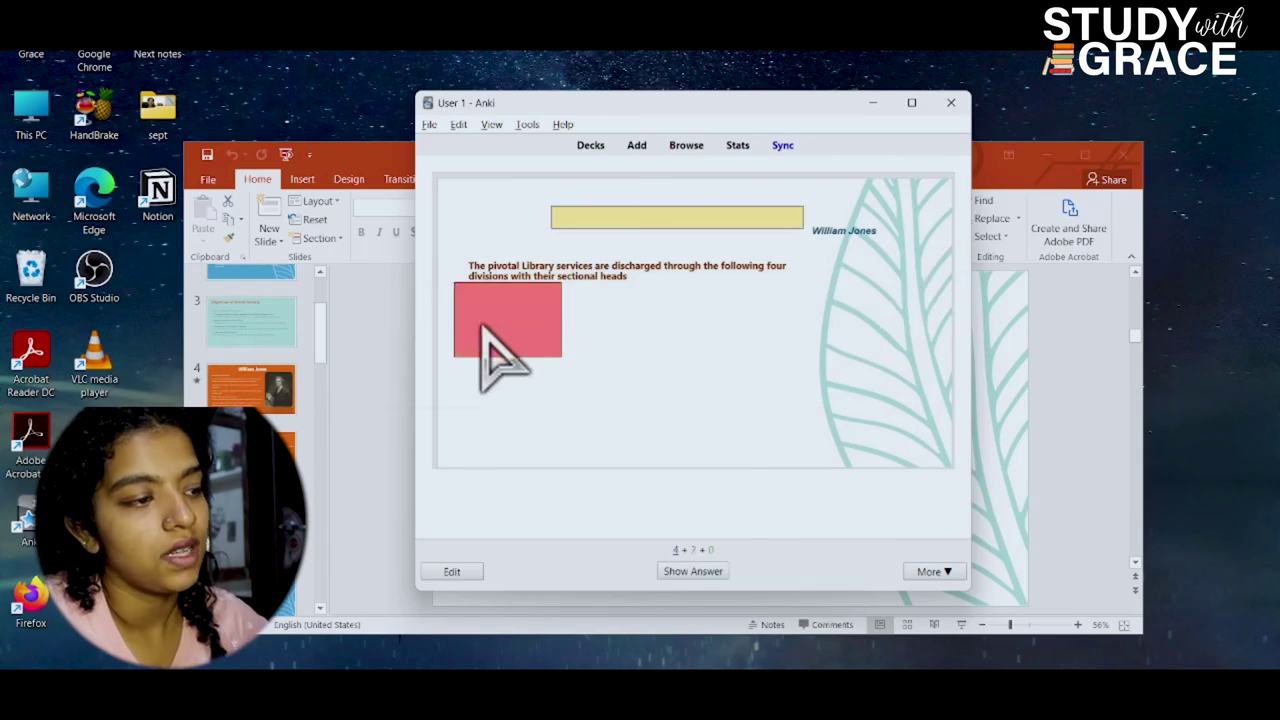
pyautogui.click(692, 571)
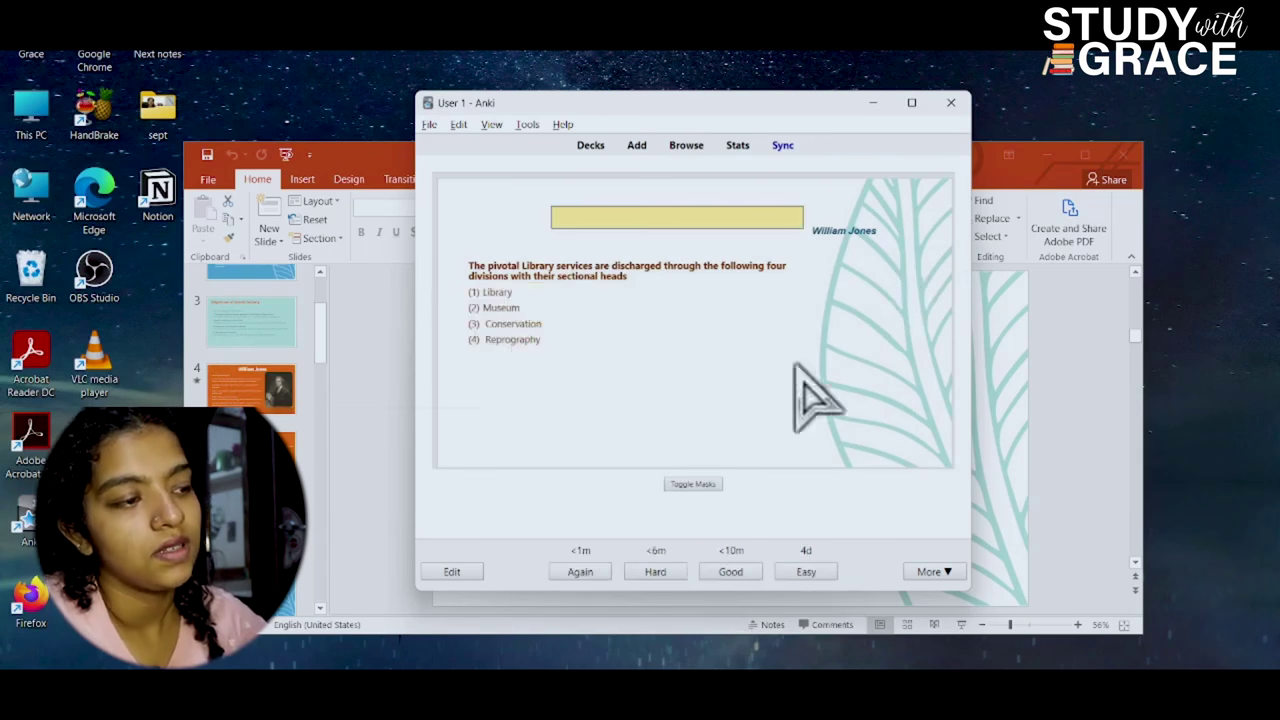